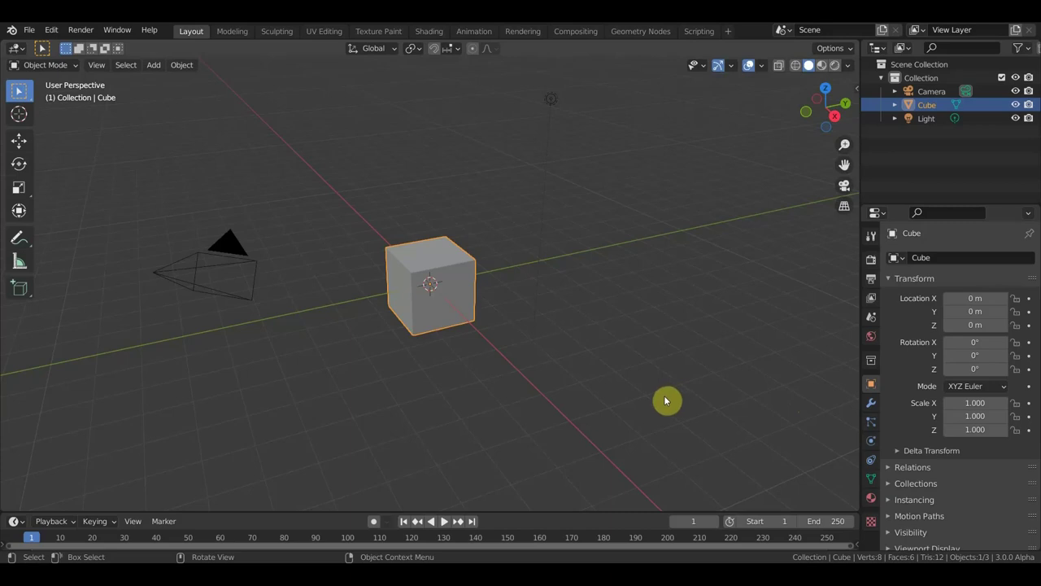
# Step: Delete the default cube and switch to the front orthographic view, centred on the origin
pyautogui.press('Delete')
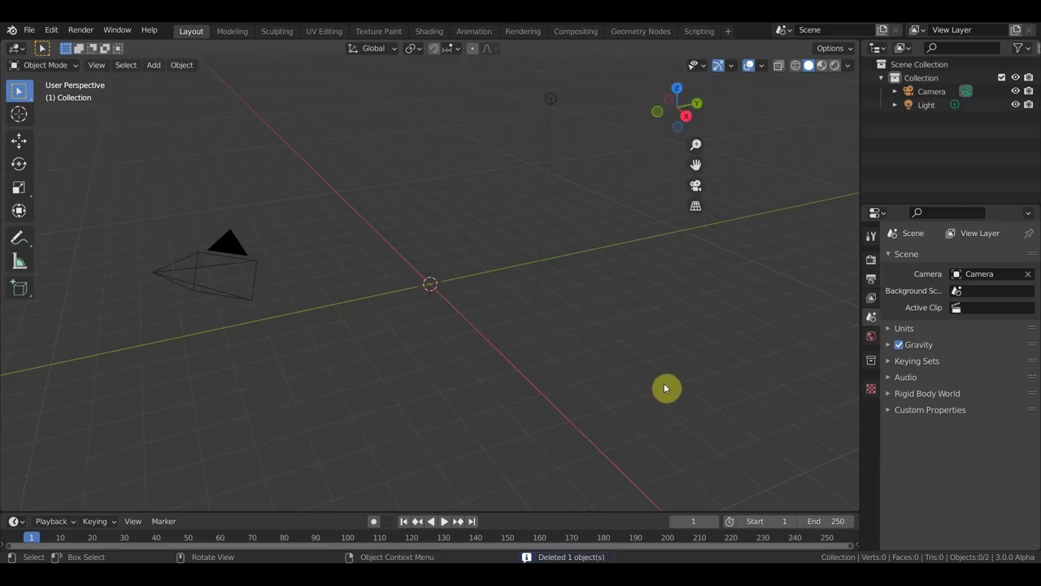
pyautogui.press('n')
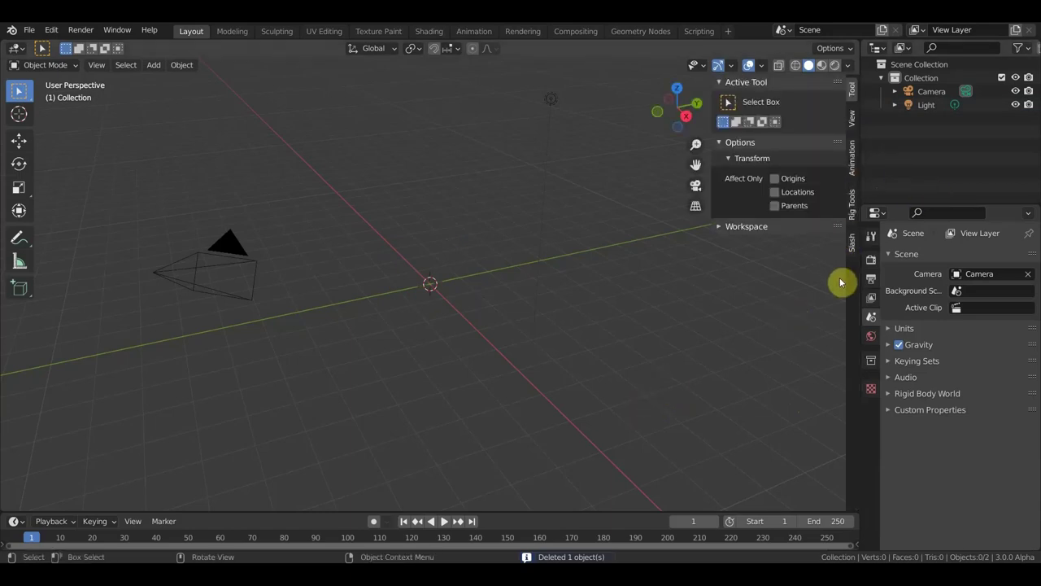
pyautogui.press('n')
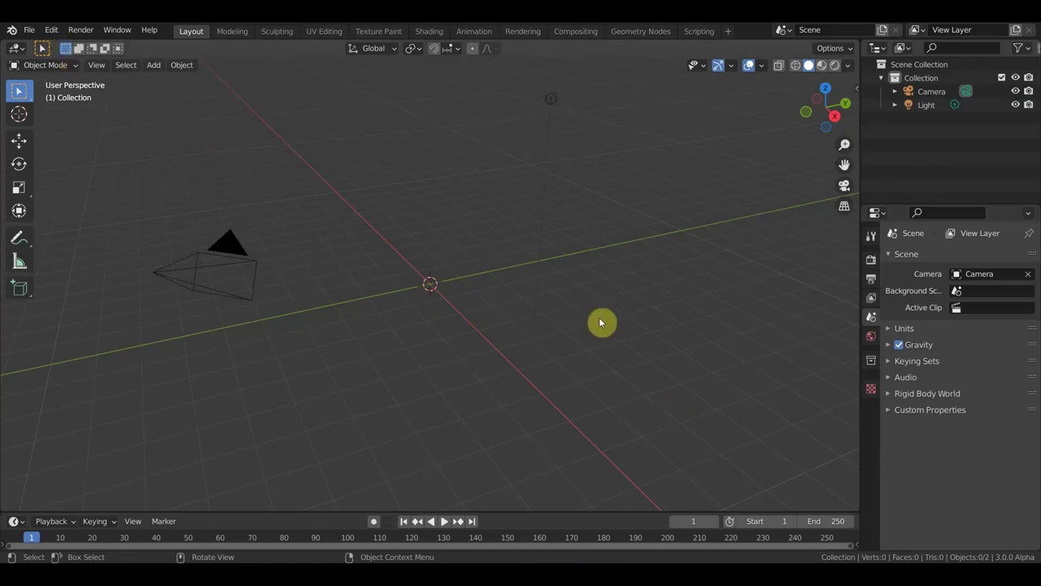
pyautogui.press('KP_1')
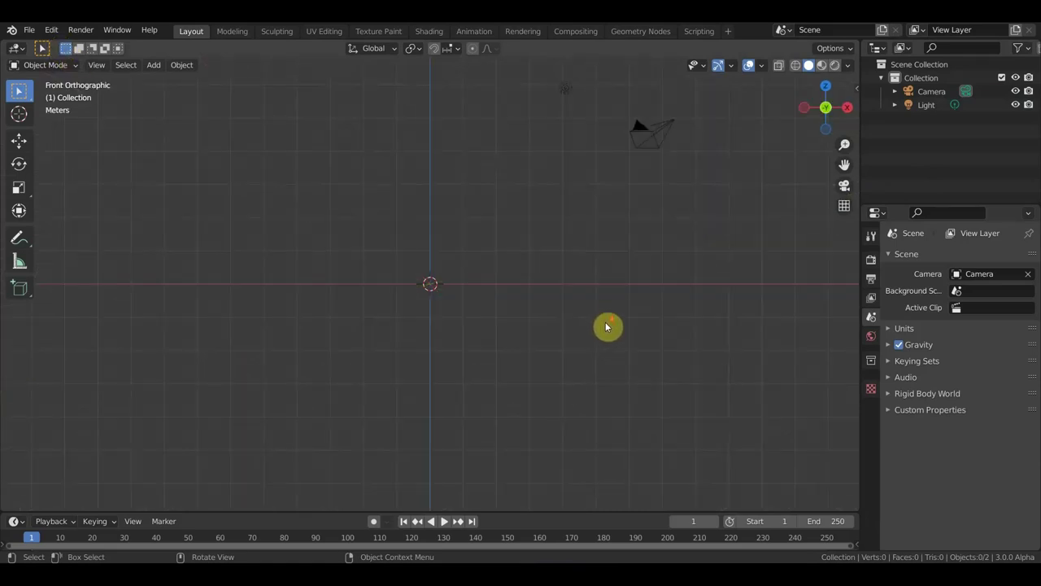
pyautogui.keyDown('shift'); pyautogui.moveTo(606, 327); pyautogui.dragTo(597, 374, button='middle'); pyautogui.keyUp('shift')
# Step: Hide the Camera and Light so the viewport shows an empty grid
pyautogui.click(1015, 91)
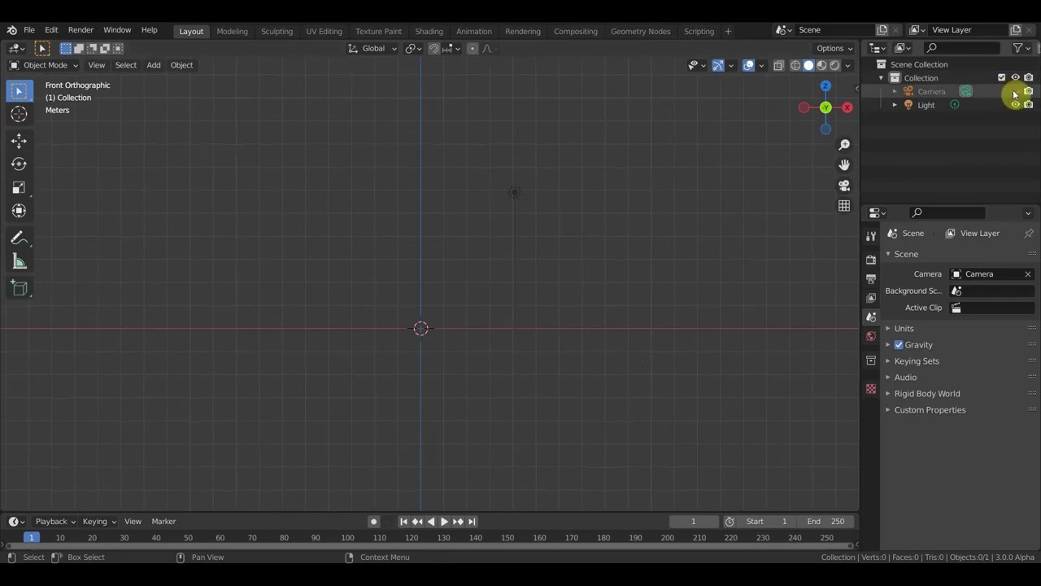
pyautogui.click(1016, 105)
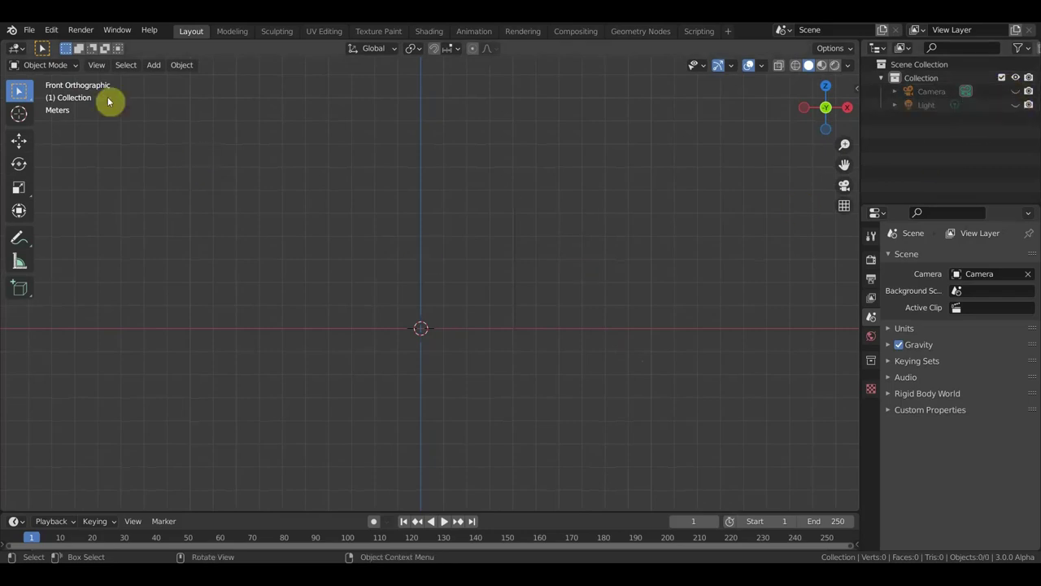
pyautogui.click(31, 30)
pyautogui.moveTo(51, 212)
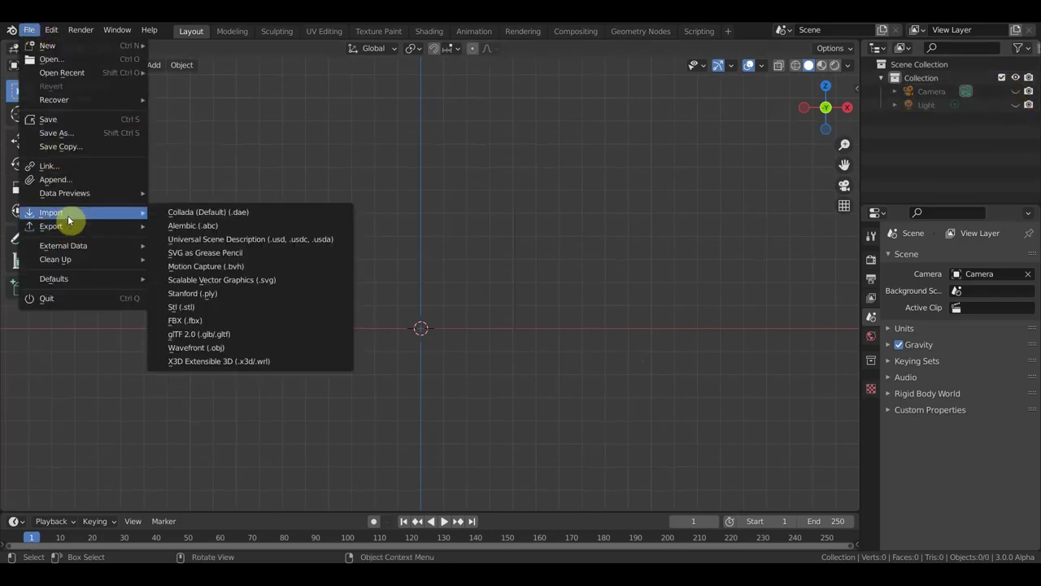
# Step: Import волос.OBJ from the Игра Джерри folder on the Desktop and pan it into view
pyautogui.click(219, 347)
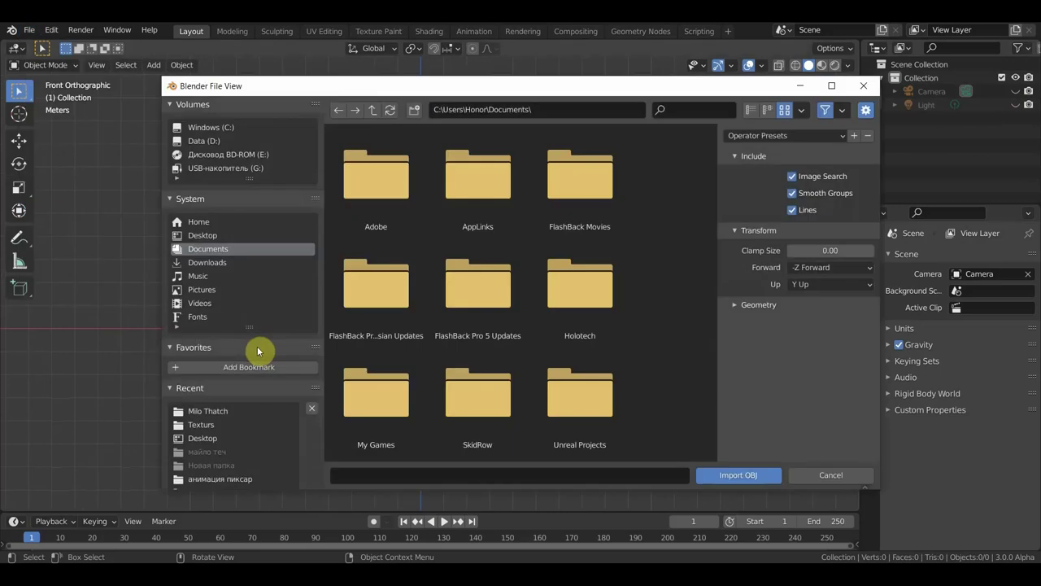
pyautogui.click(215, 235)
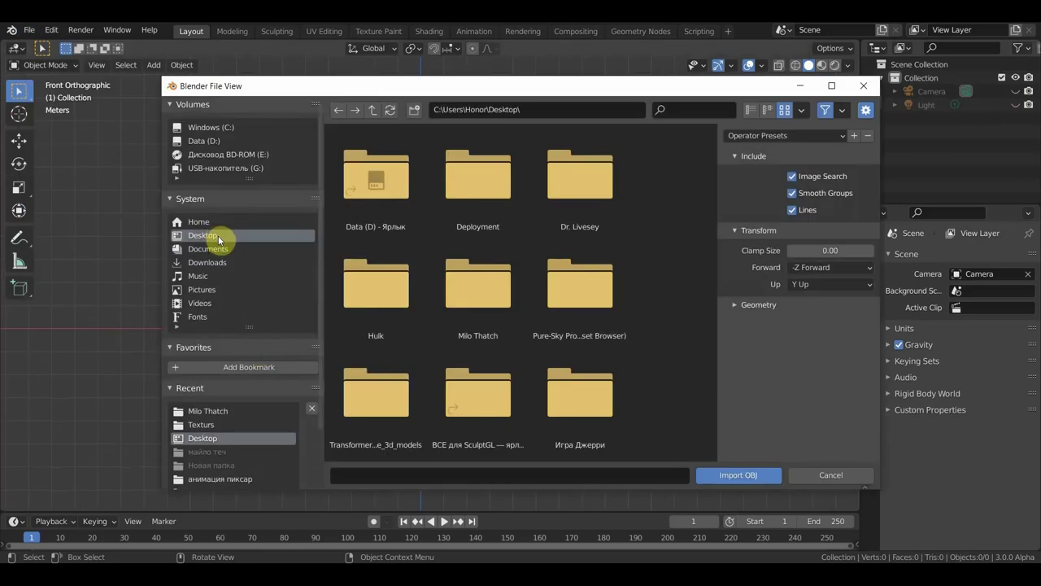
pyautogui.scroll(-1, 525, 305)
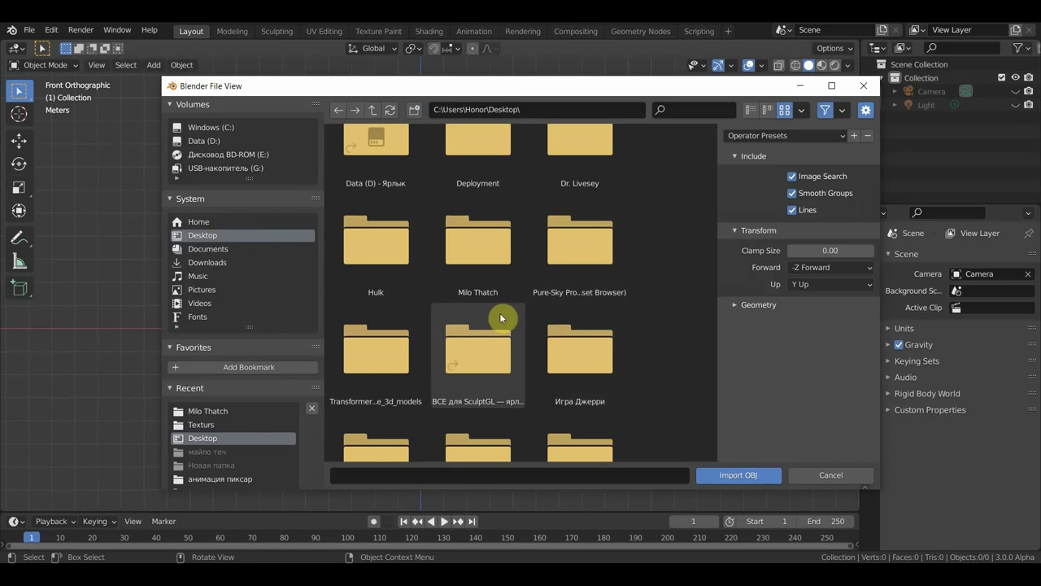
pyautogui.scroll(-2, 500, 312)
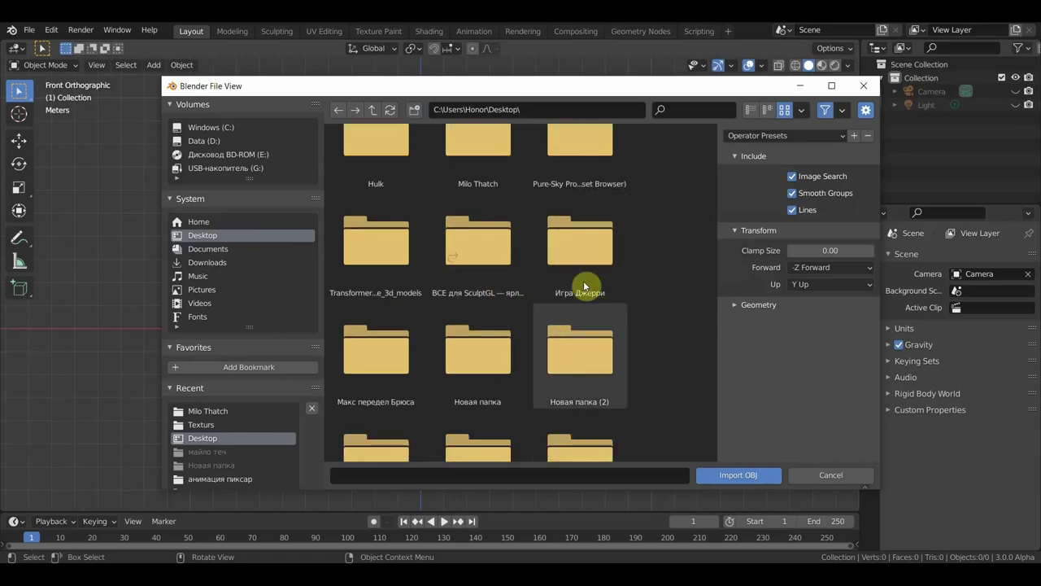
pyautogui.click(583, 280)
pyautogui.click(479, 220)
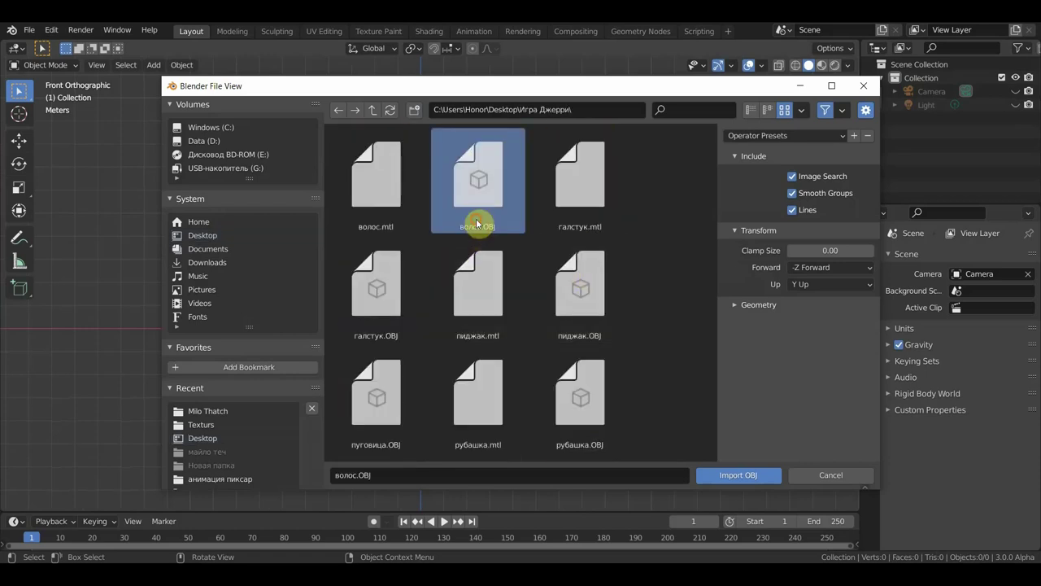
pyautogui.click(726, 478)
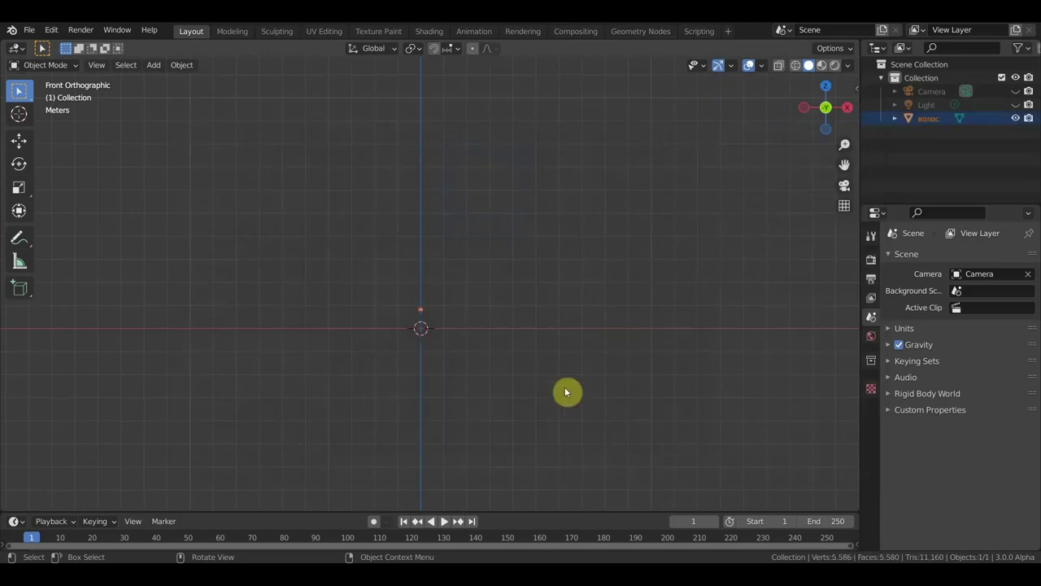
pyautogui.scroll(6, 571, 387)
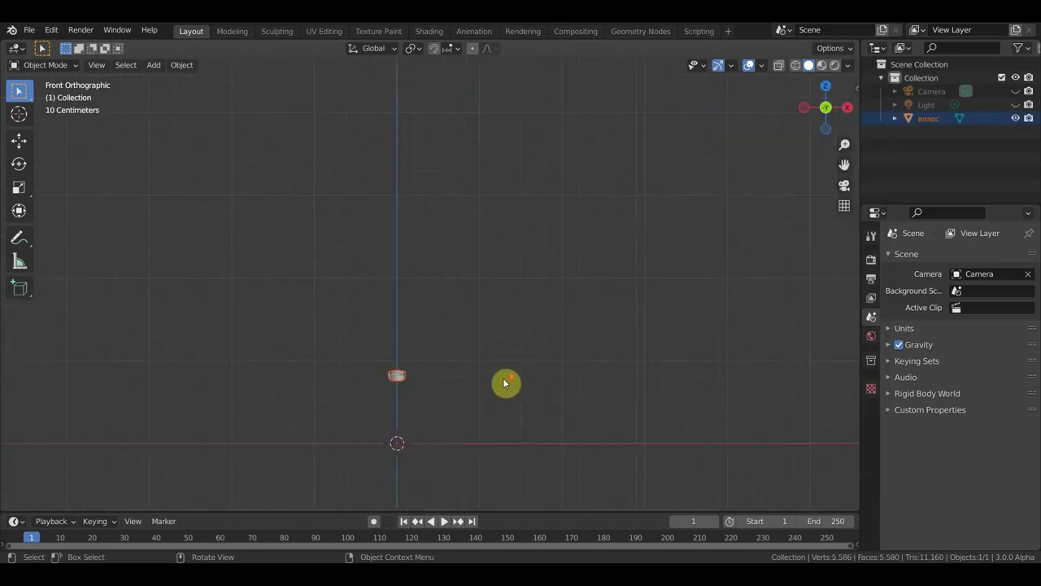
pyautogui.keyDown('shift'); pyautogui.moveTo(502, 396); pyautogui.dragTo(532, 209, button='middle'); pyautogui.keyUp('shift')
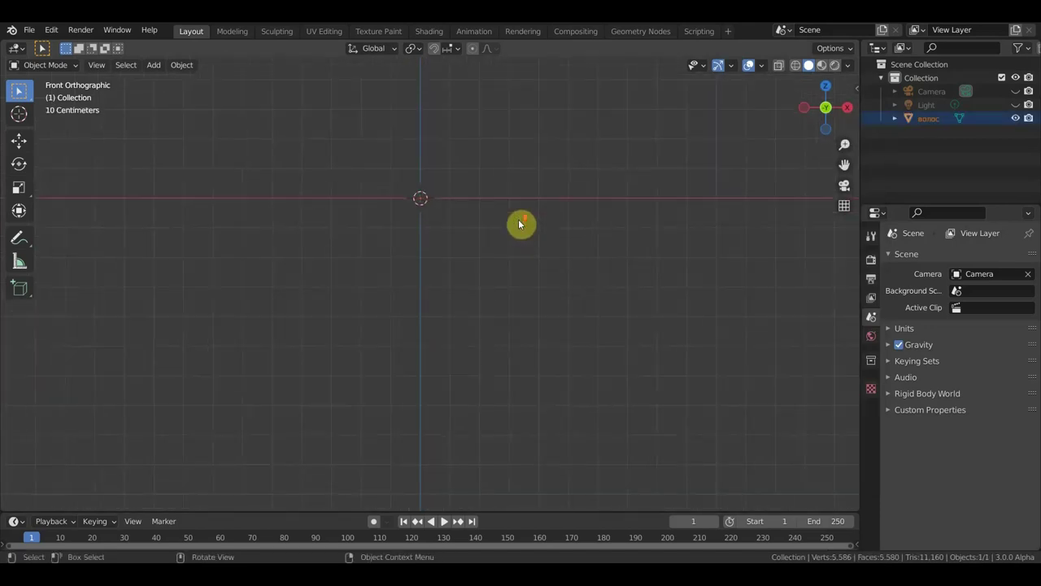
pyautogui.keyDown('shift'); pyautogui.moveTo(520, 344); pyautogui.dragTo(528, 493, button='middle'); pyautogui.keyUp('shift')
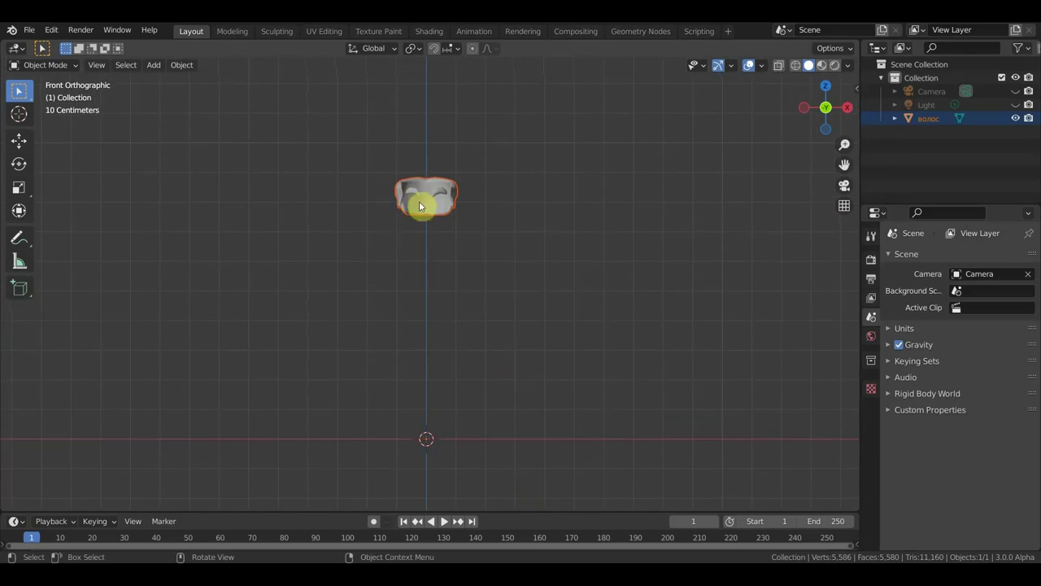
pyautogui.click(33, 31)
pyautogui.moveTo(51, 212)
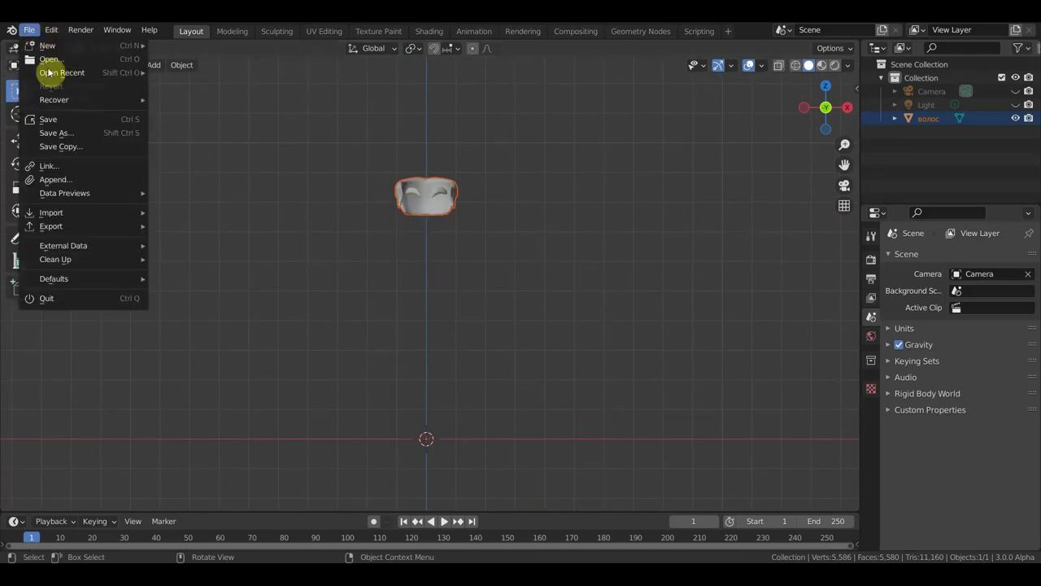
# Step: Import the tie model галстук.OBJ as a Wavefront OBJ
pyautogui.click(217, 347)
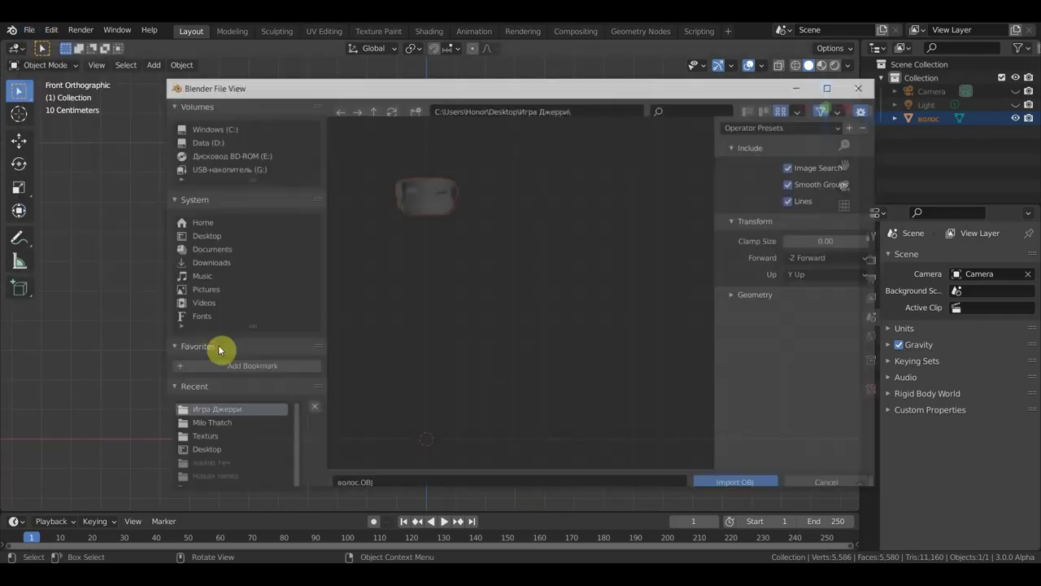
pyautogui.click(395, 313)
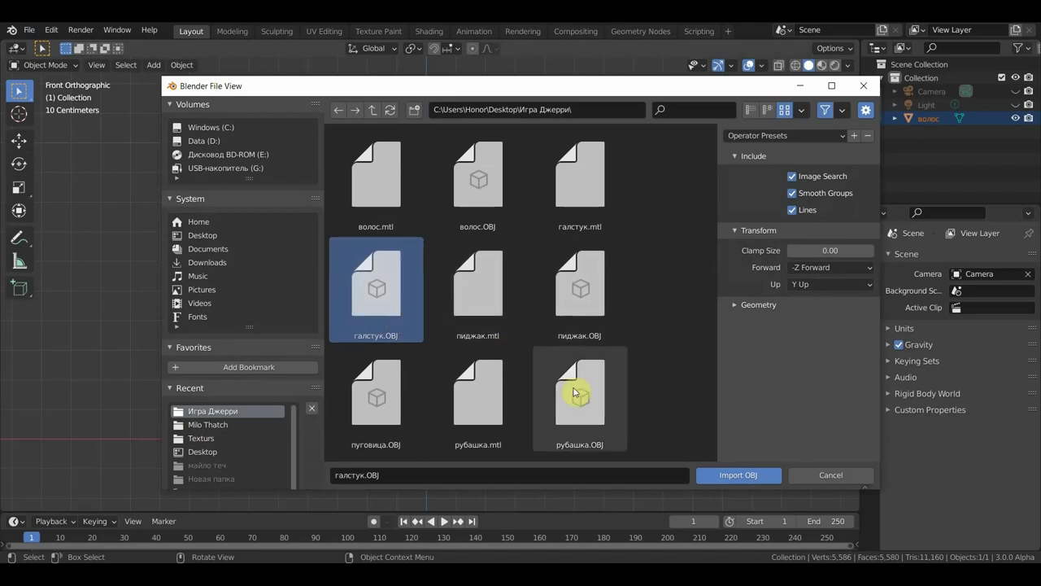
pyautogui.click(732, 475)
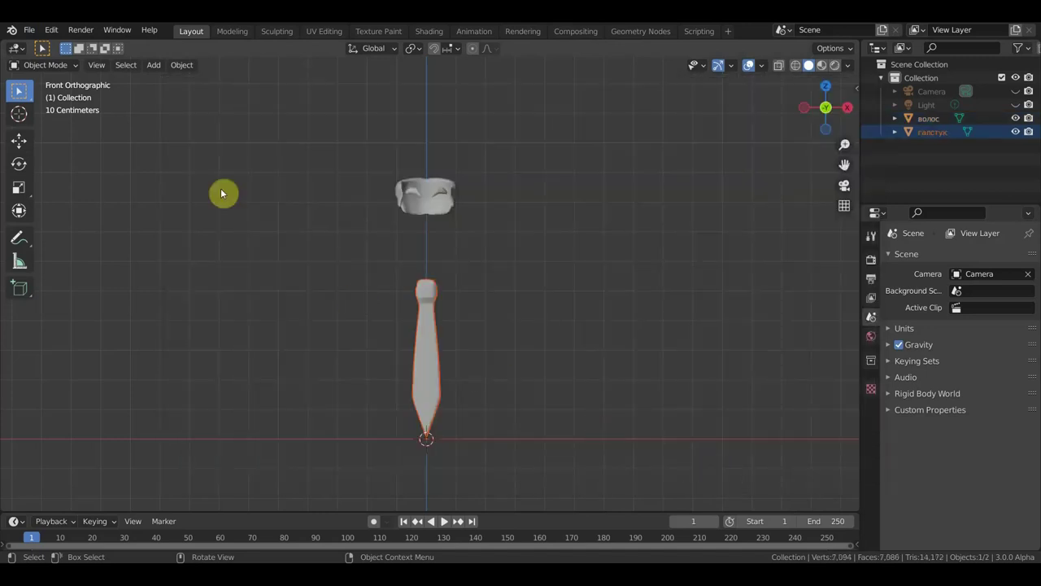
pyautogui.click(32, 30)
pyautogui.moveTo(51, 212)
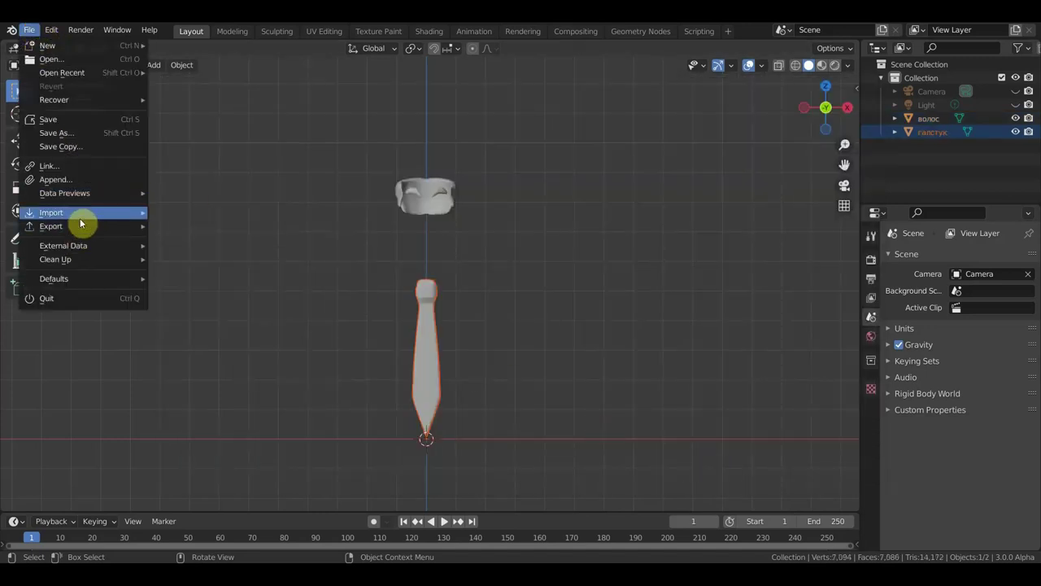
# Step: Import the jacket model пиджак.OBJ
pyautogui.click(212, 348)
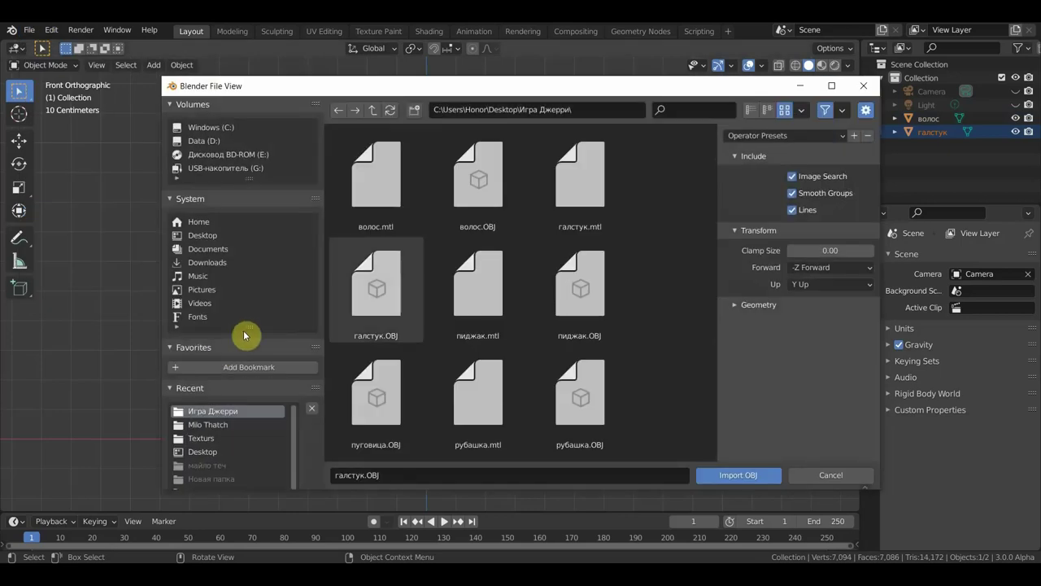
pyautogui.click(572, 318)
pyautogui.click(736, 475)
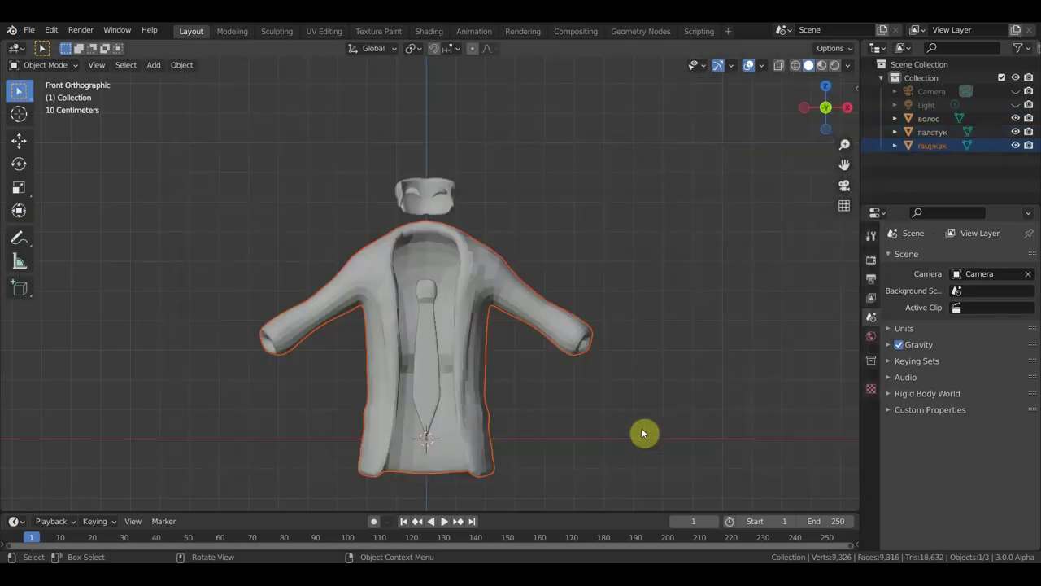
pyautogui.click(29, 30)
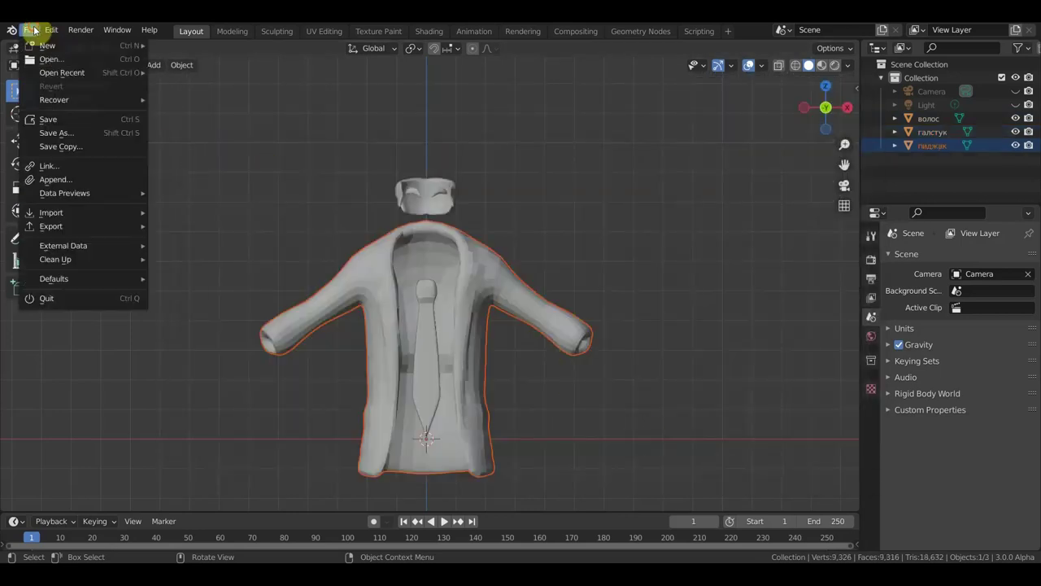
# Step: Import the button model пуговица.OBJ
pyautogui.click(221, 345)
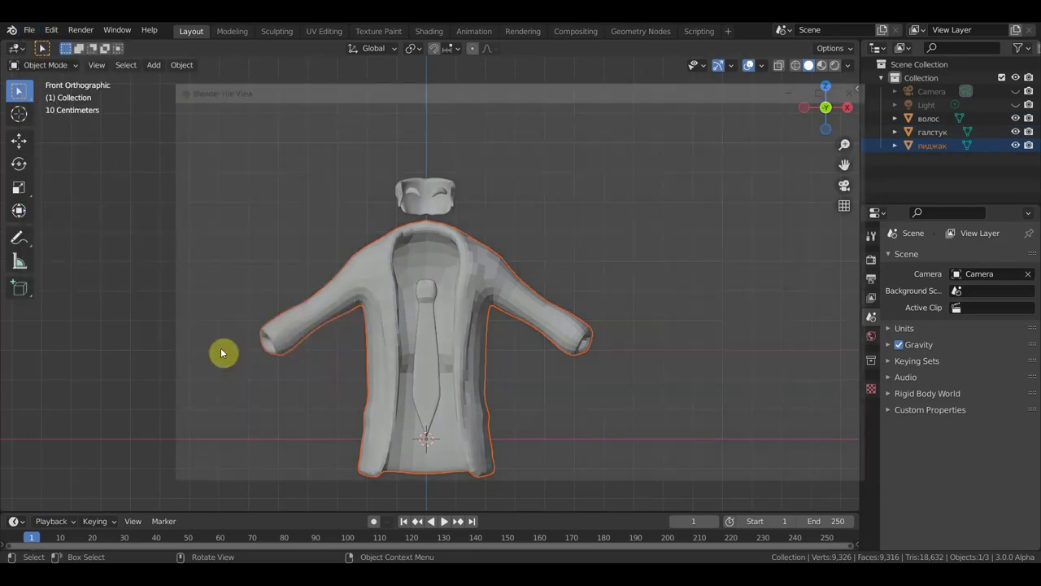
pyautogui.scroll(-2, 415, 358)
pyautogui.click(385, 271)
pyautogui.click(387, 356)
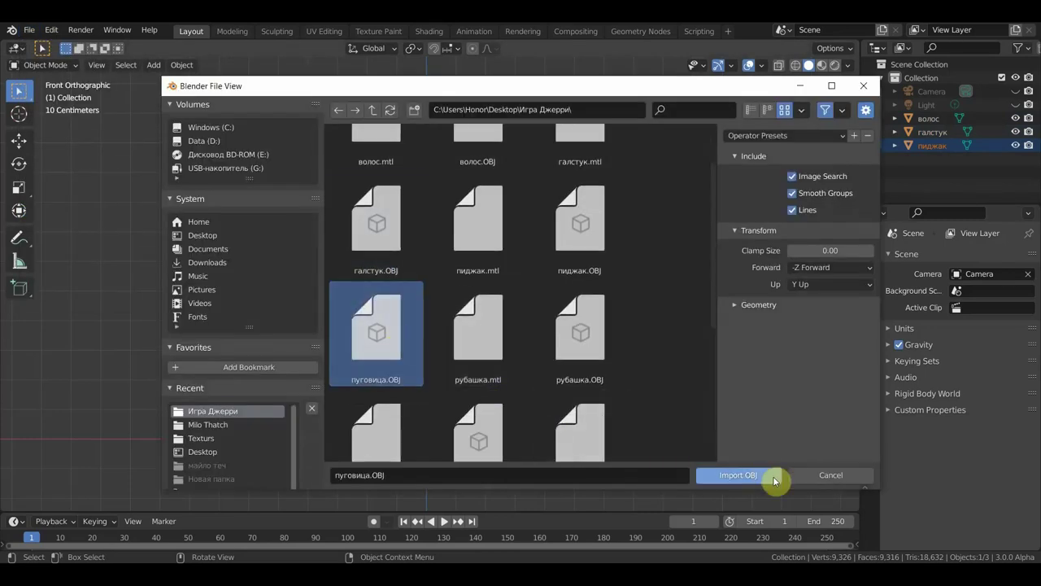
pyautogui.click(765, 476)
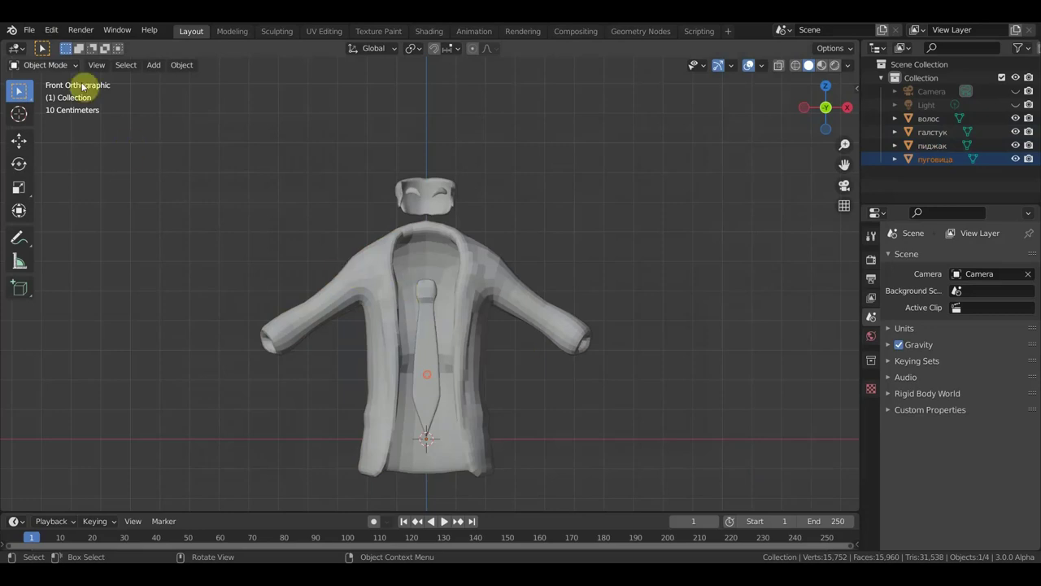
pyautogui.click(30, 31)
pyautogui.moveTo(52, 213)
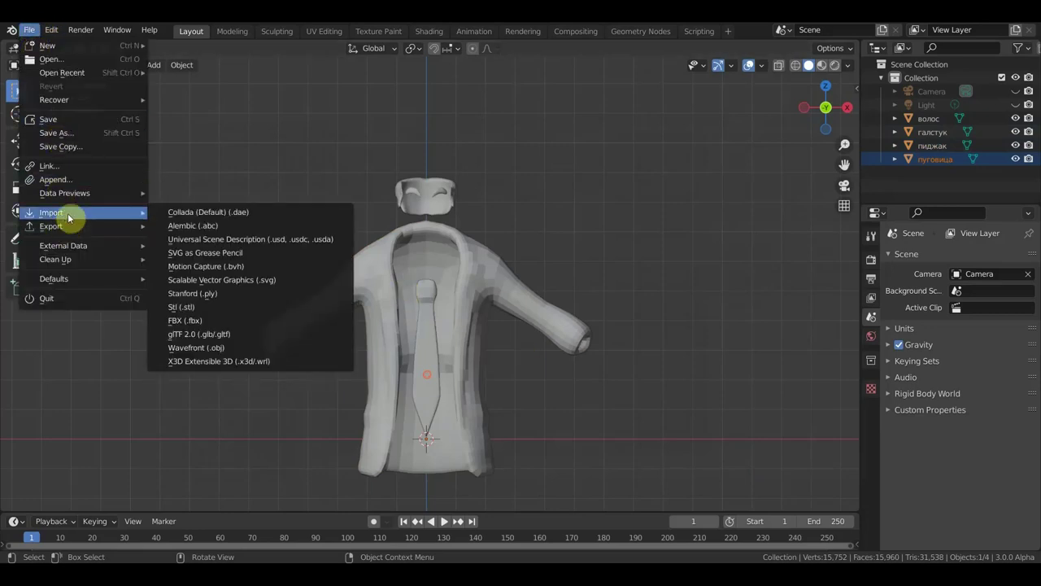
# Step: Import the shirt model рубашка.OBJ
pyautogui.click(231, 352)
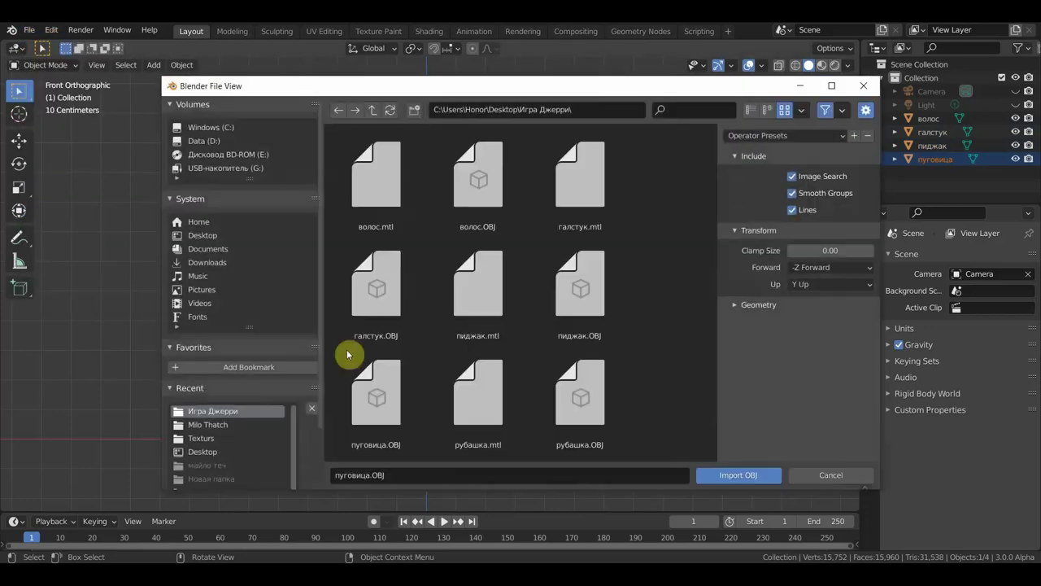
pyautogui.scroll(-1, 590, 391)
pyautogui.click(598, 349)
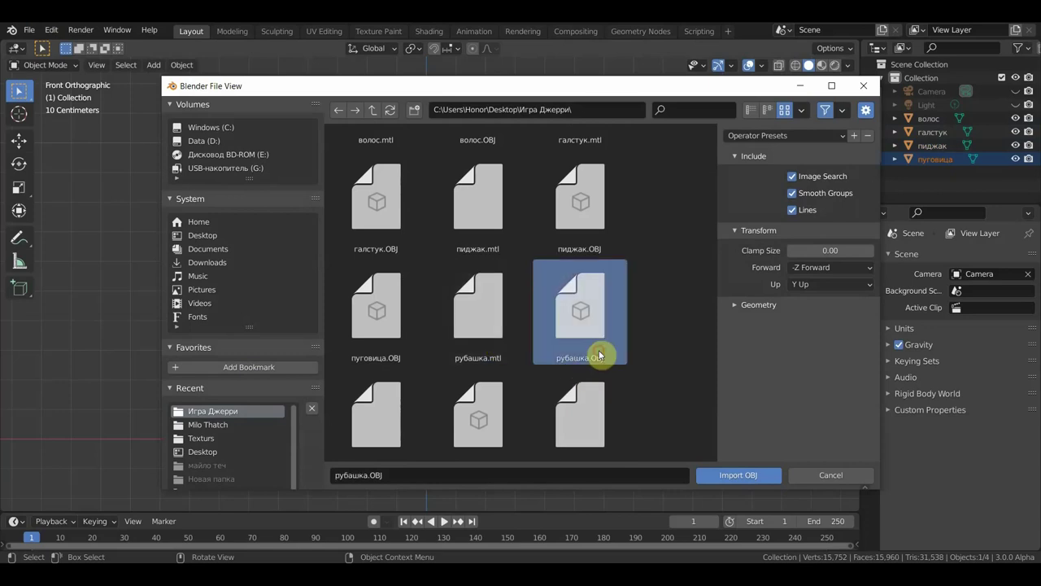
pyautogui.click(737, 475)
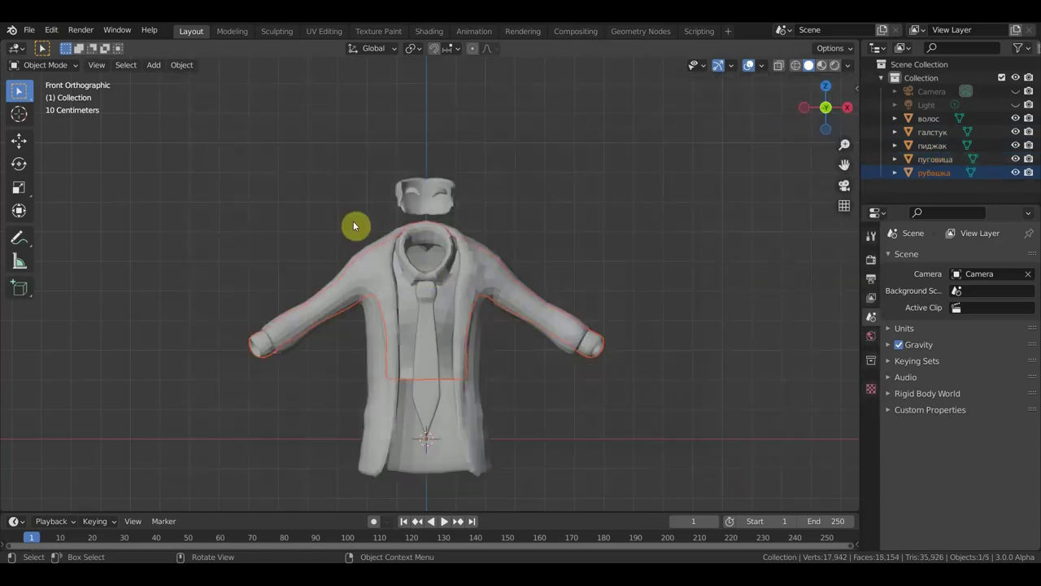
pyautogui.click(33, 30)
pyautogui.moveTo(52, 213)
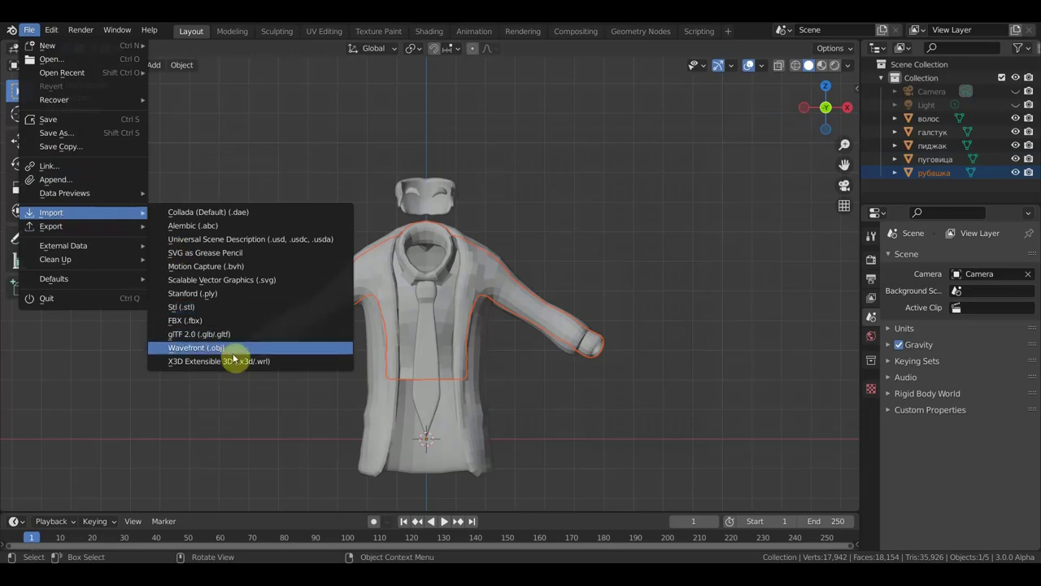
# Step: Import the body model тело Джерри2.OBJ and frame the whole figure
pyautogui.click(232, 351)
pyautogui.scroll(-3, 494, 372)
pyautogui.scroll(-3, 506, 367)
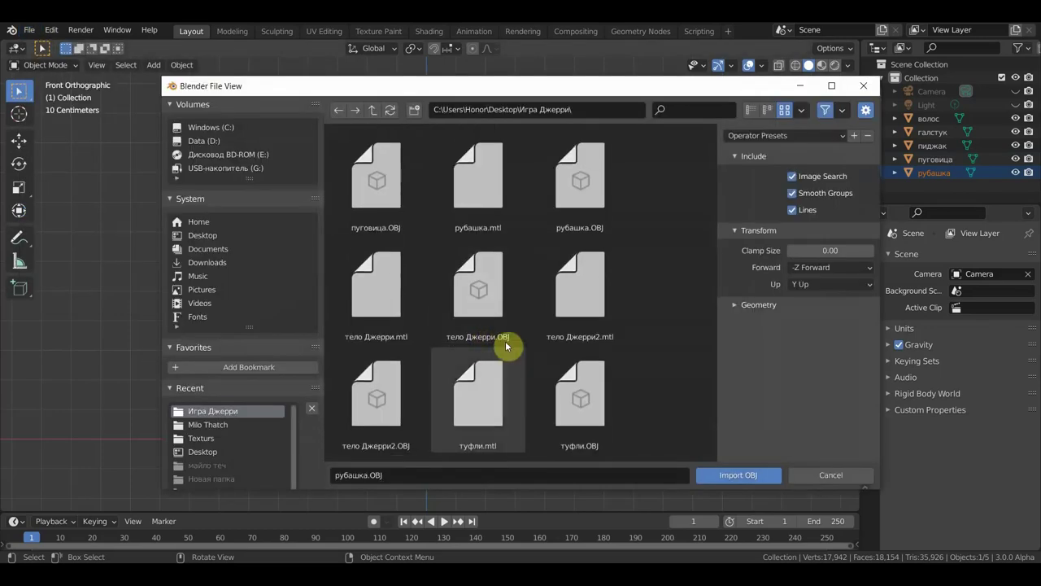
pyautogui.scroll(-2, 505, 341)
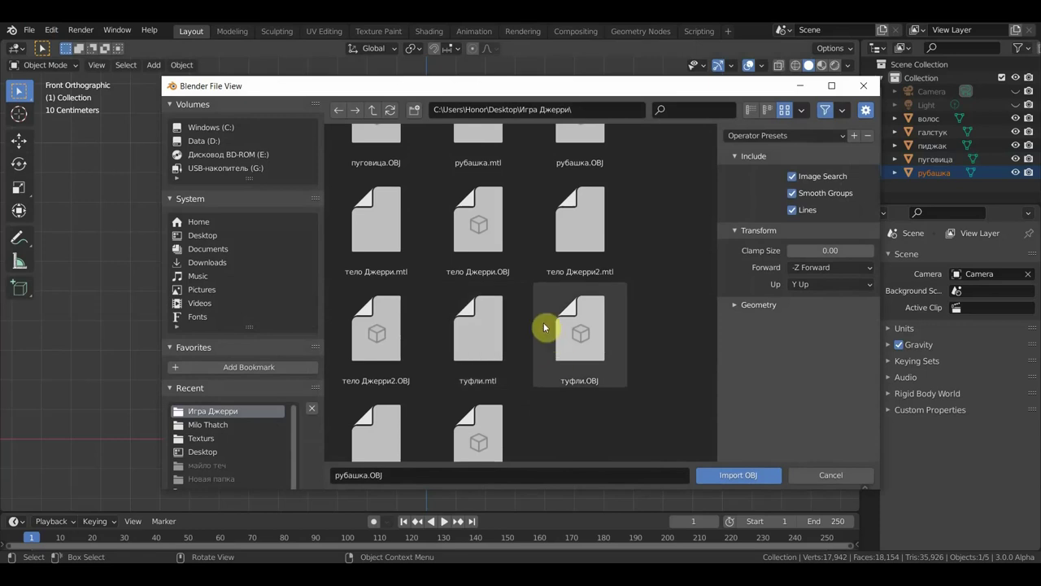
pyautogui.click(383, 368)
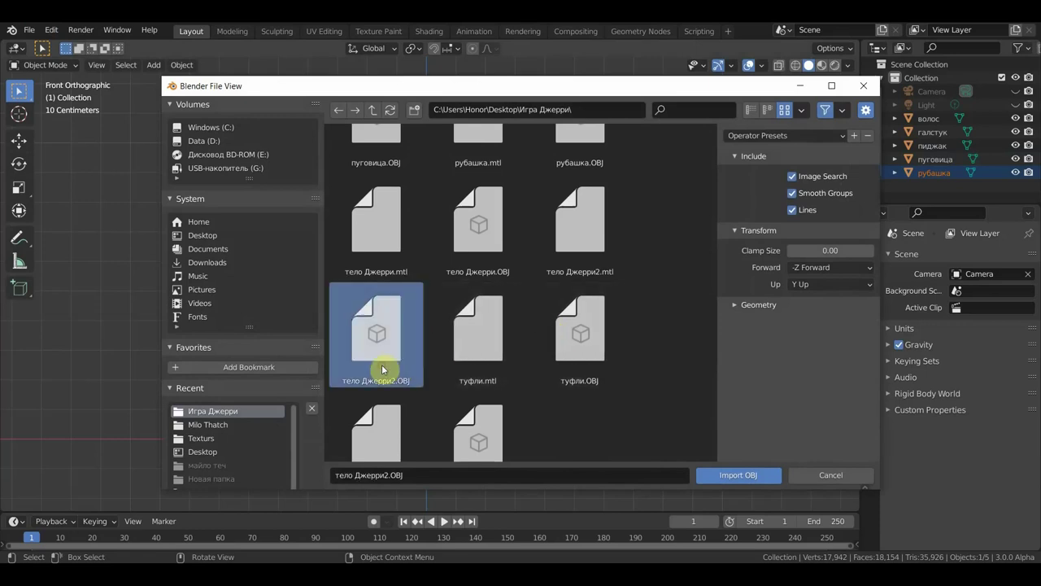
pyautogui.click(735, 475)
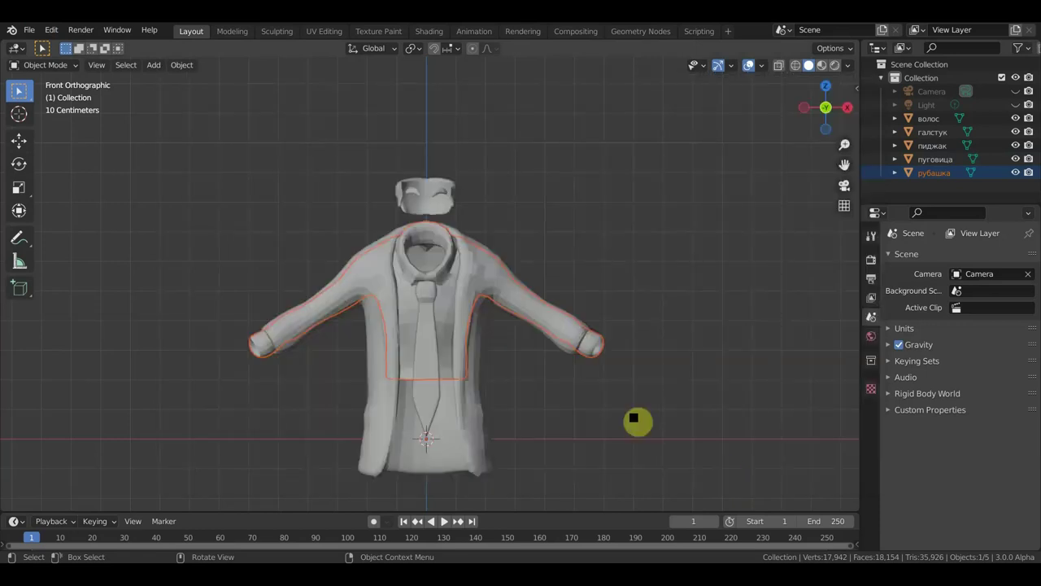
pyautogui.scroll(-3, 520, 335)
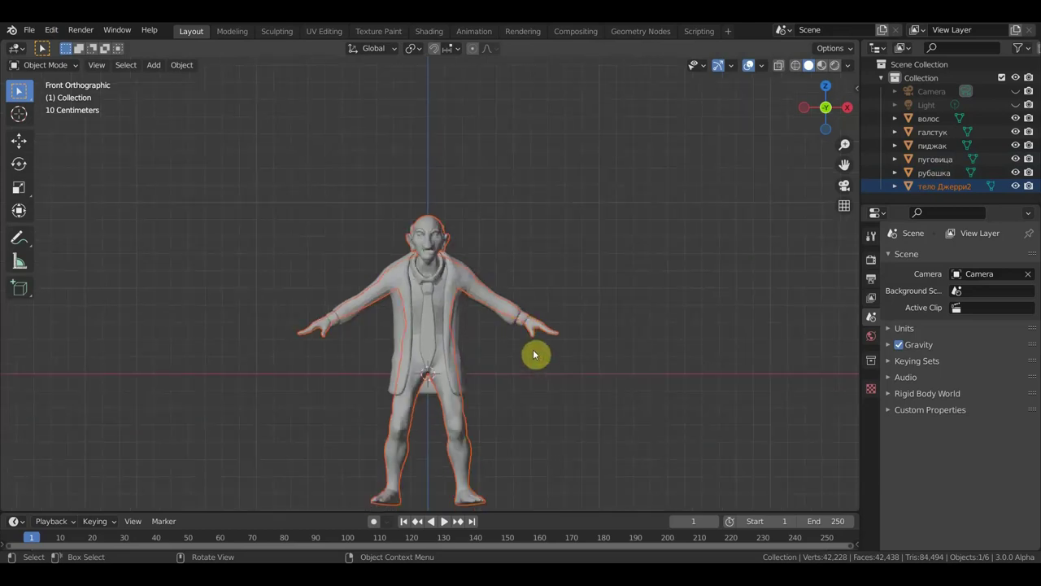
pyautogui.keyDown('shift'); pyautogui.moveTo(536, 364); pyautogui.dragTo(536, 273, button='middle'); pyautogui.keyUp('shift')
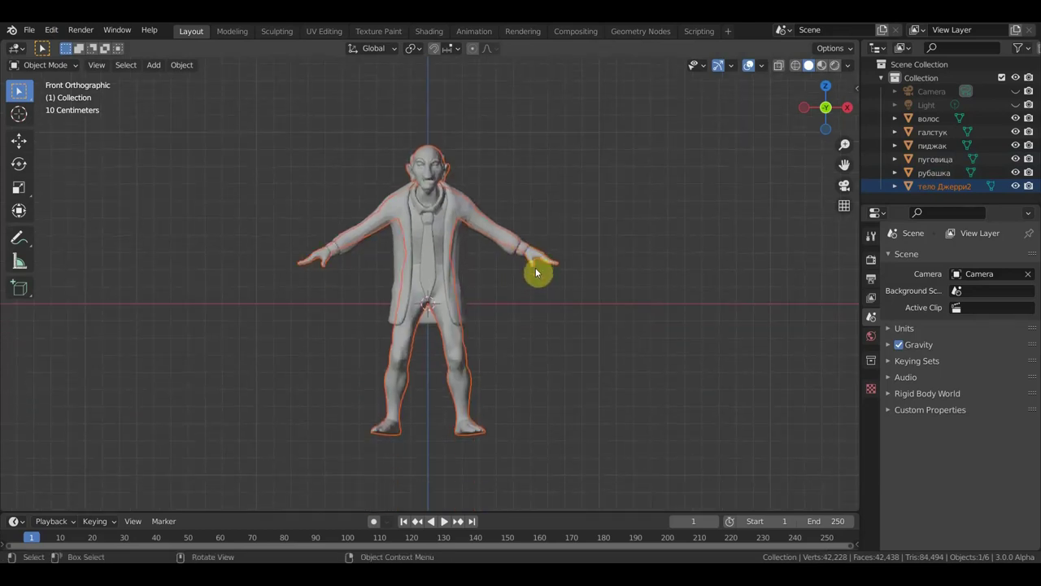
pyautogui.click(29, 31)
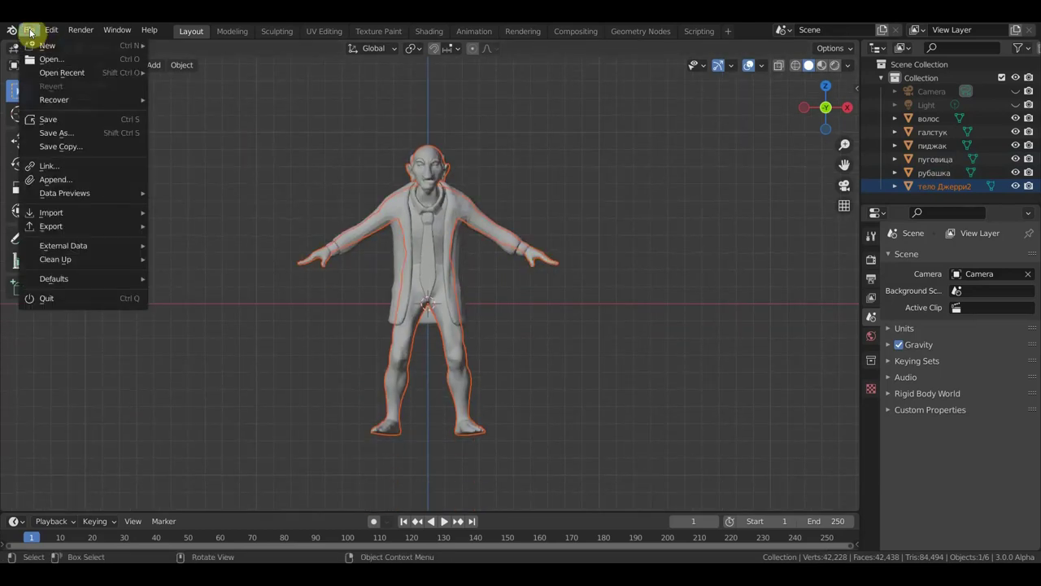
pyautogui.moveTo(51, 212)
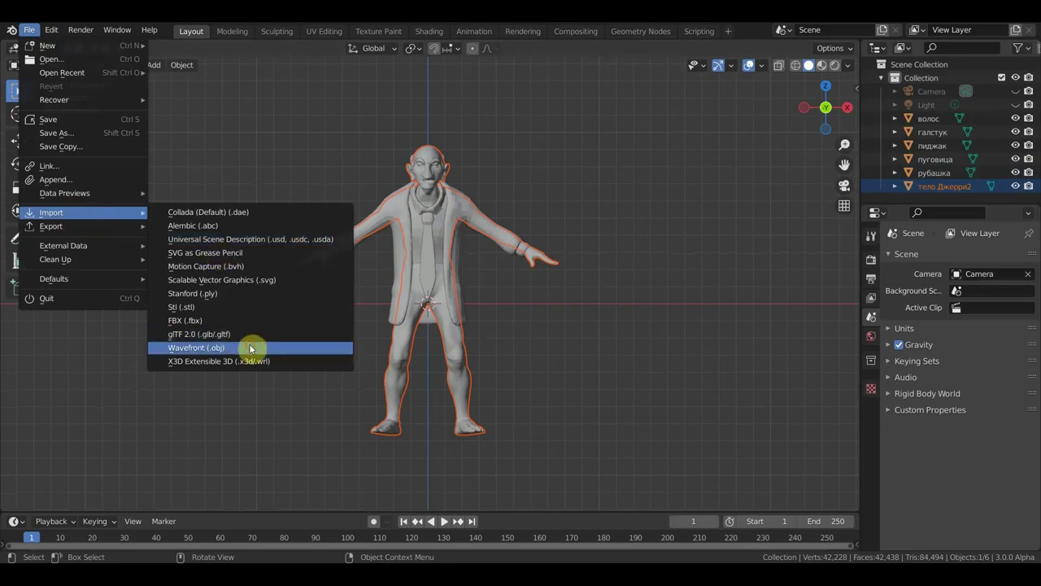
# Step: Import the trousers model штаны.OBJ
pyautogui.click(249, 348)
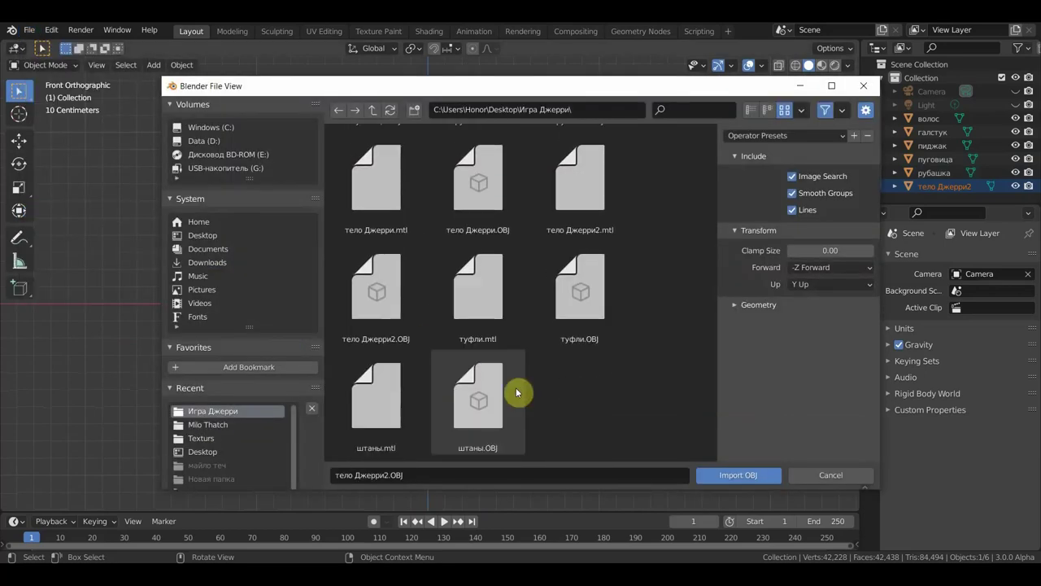
pyautogui.click(488, 430)
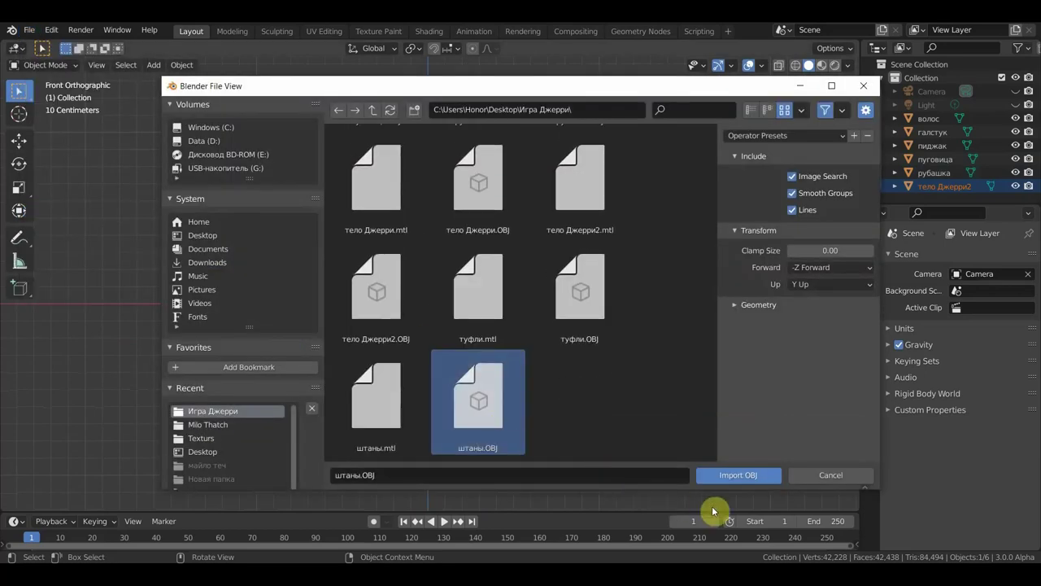
pyautogui.click(735, 476)
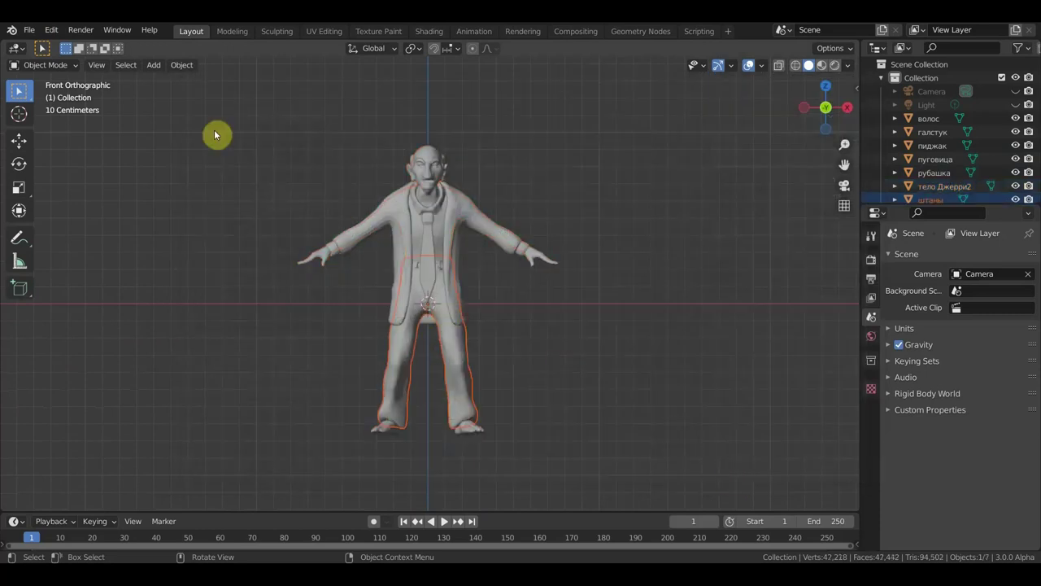
pyautogui.click(39, 34)
pyautogui.moveTo(51, 212)
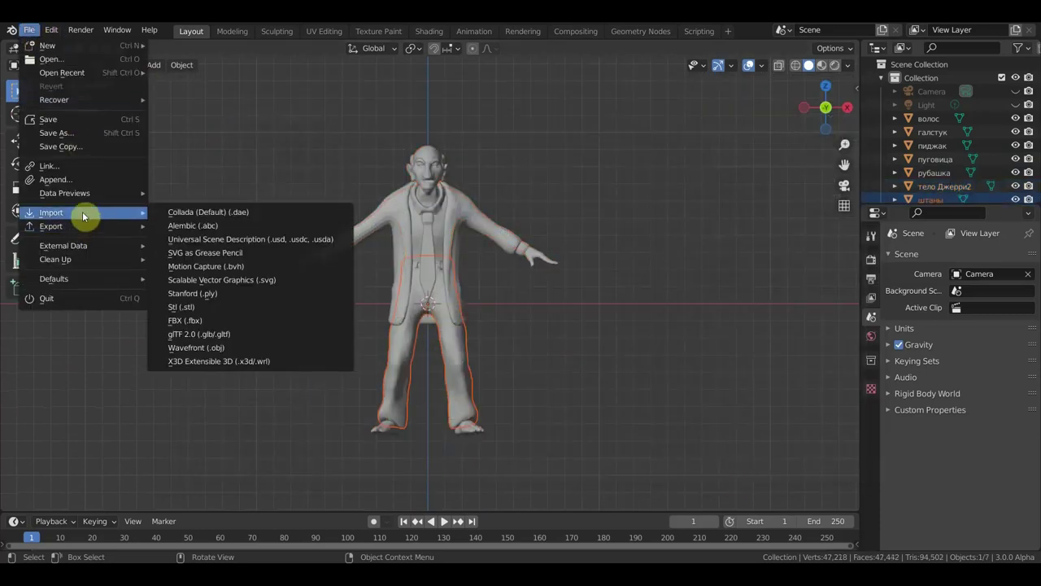
# Step: Import the shoes model туфли.OBJ
pyautogui.click(226, 347)
pyautogui.scroll(-2, 540, 407)
pyautogui.scroll(-2, 585, 404)
pyautogui.scroll(-2, 594, 410)
pyautogui.click(585, 329)
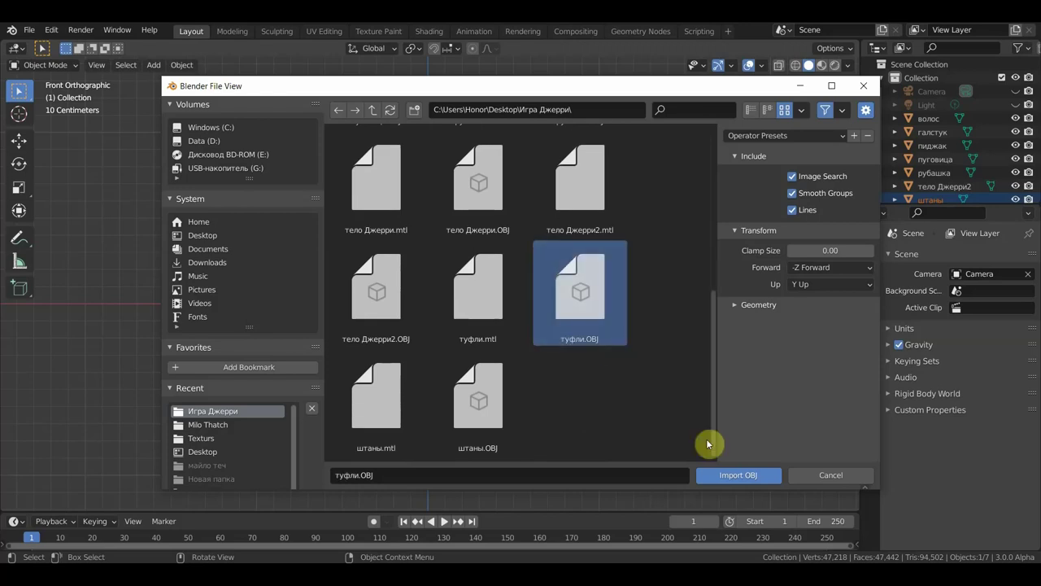
pyautogui.click(744, 476)
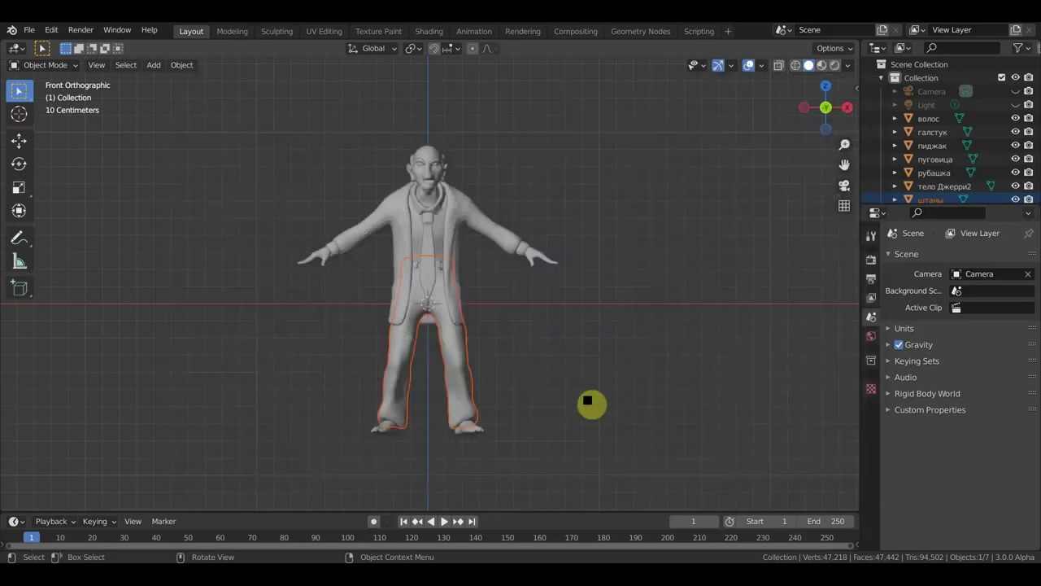
# Step: Box-select all eight objects and lift them to Z 0.7691 m, feet on the grid
pyautogui.moveTo(558, 415); pyautogui.dragTo(618, 461)
pyautogui.moveTo(673, 442); pyautogui.dragTo(214, 121)
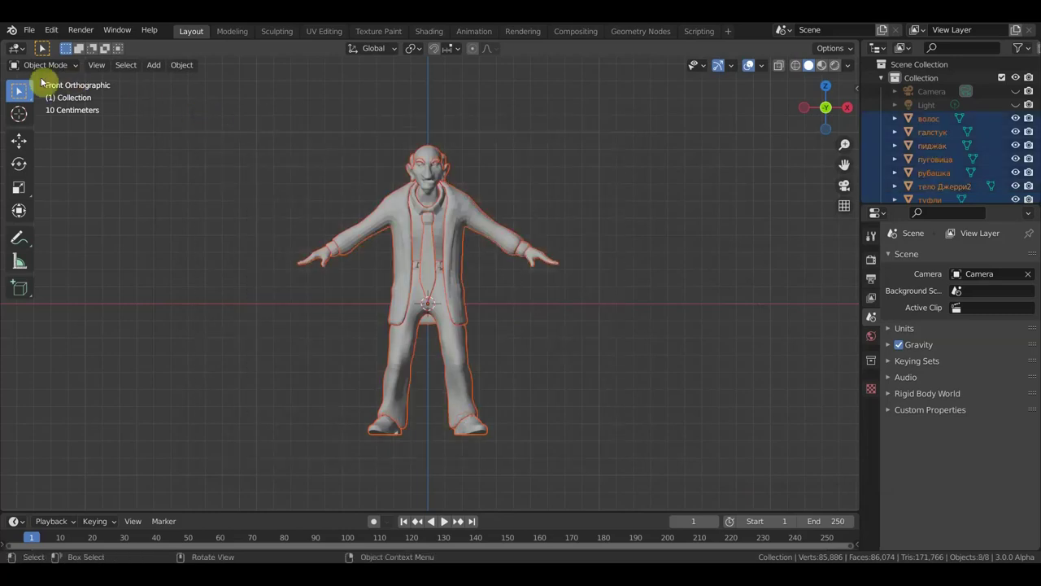
pyautogui.click(18, 146)
pyautogui.moveTo(426, 244); pyautogui.dragTo(433, 134)
pyautogui.moveTo(498, 207)
pyautogui.keyDown('shift'); pyautogui.mouseDown(button='middle')
pyautogui.moveTo(565, 274)
pyautogui.moveTo(565, 402)
pyautogui.mouseUp(button='middle'); pyautogui.keyUp('shift')
pyautogui.scroll(2, 564, 399)
pyautogui.scroll(2, 567, 386)
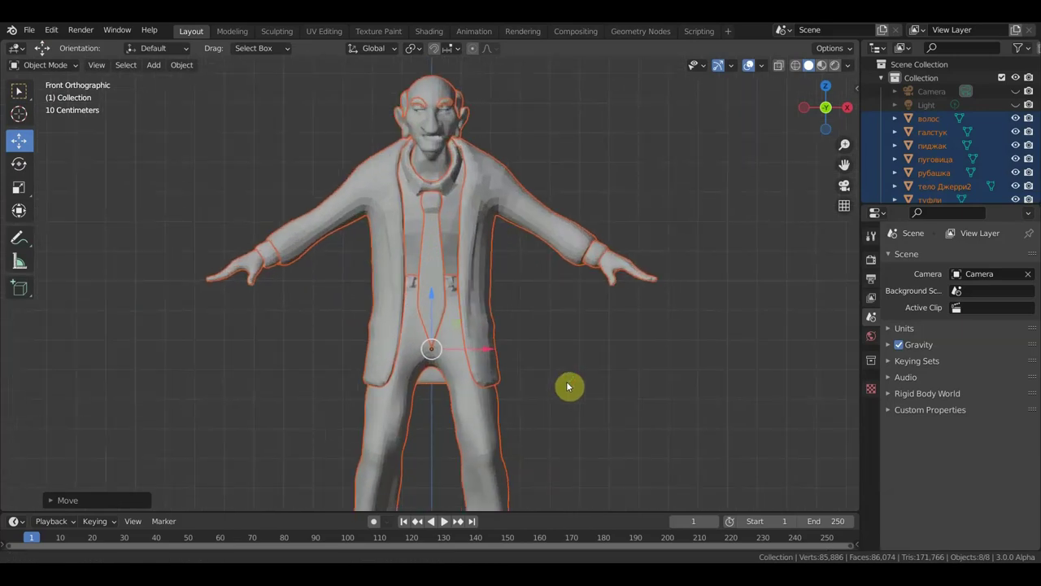
pyautogui.scroll(-1, 571, 336)
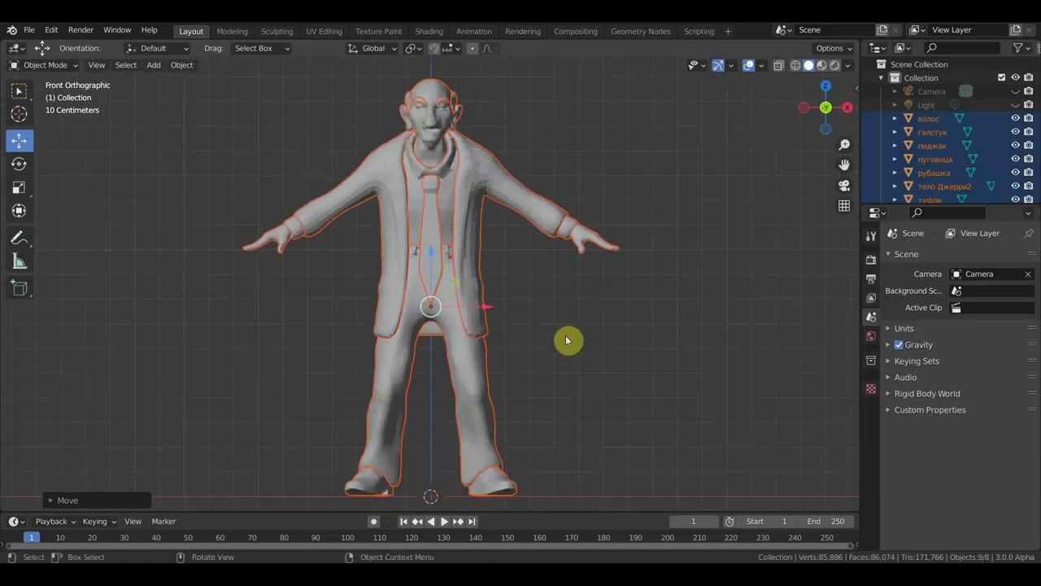
# Step: Switch to Material Preview shading and select the туфли shoes
pyautogui.click(820, 67)
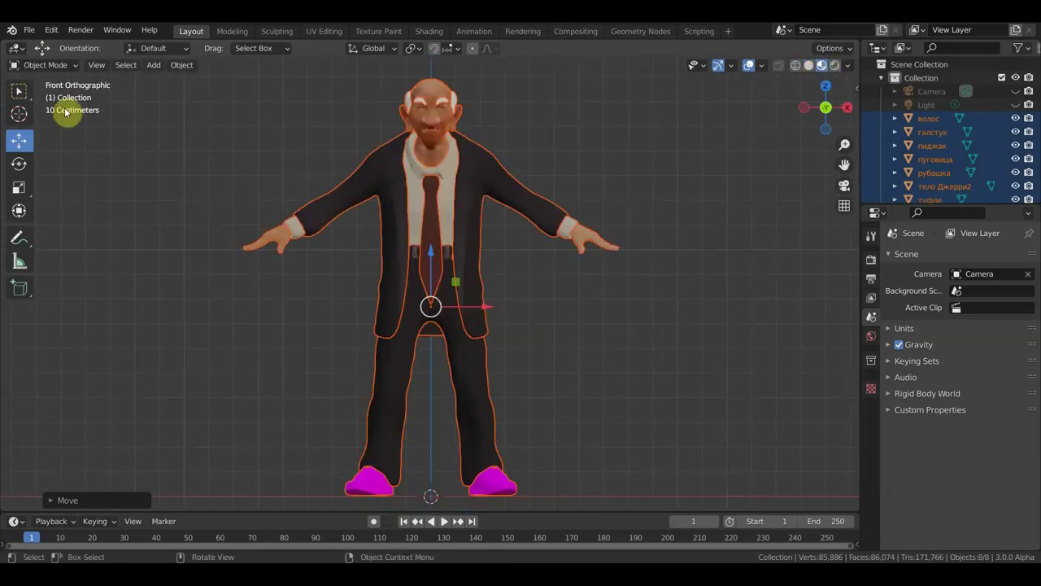
pyautogui.click(21, 91)
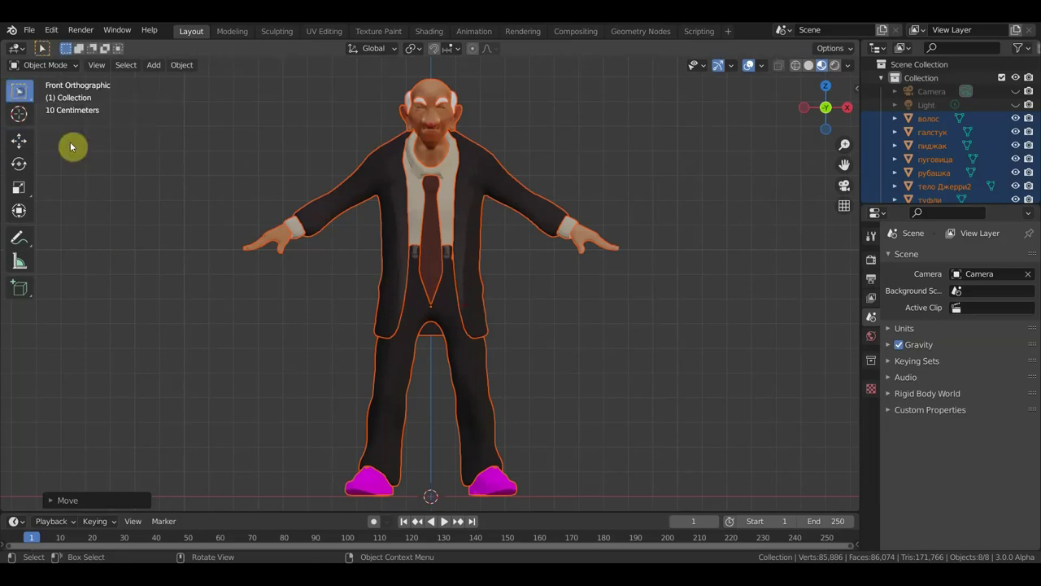
pyautogui.keyDown('shift'); pyautogui.click(488, 488); pyautogui.keyUp('shift')
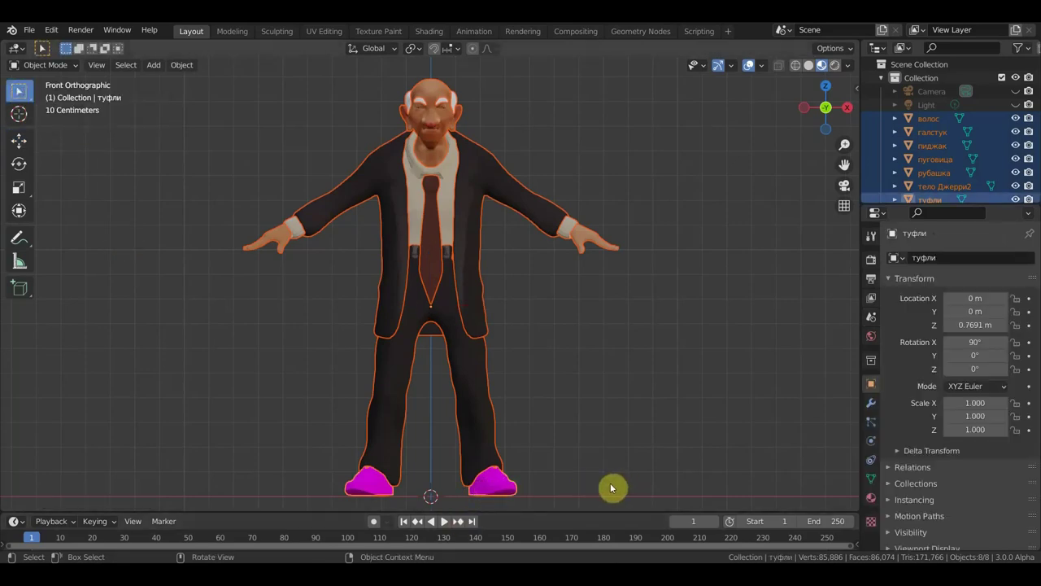
# Step: Replace the shoes' existing material with a fresh material, Material.001
pyautogui.click(872, 406)
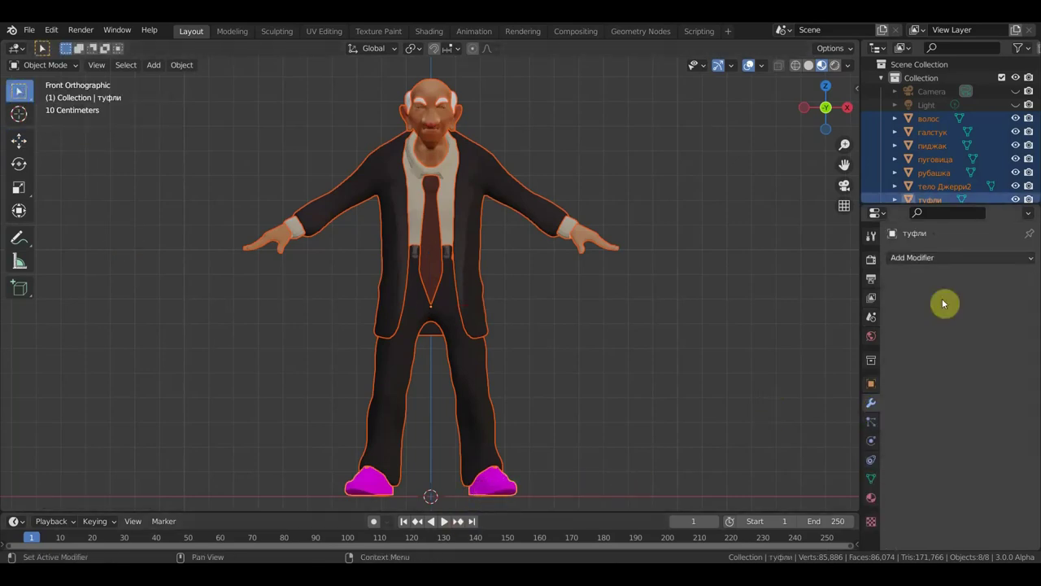
pyautogui.click(947, 259)
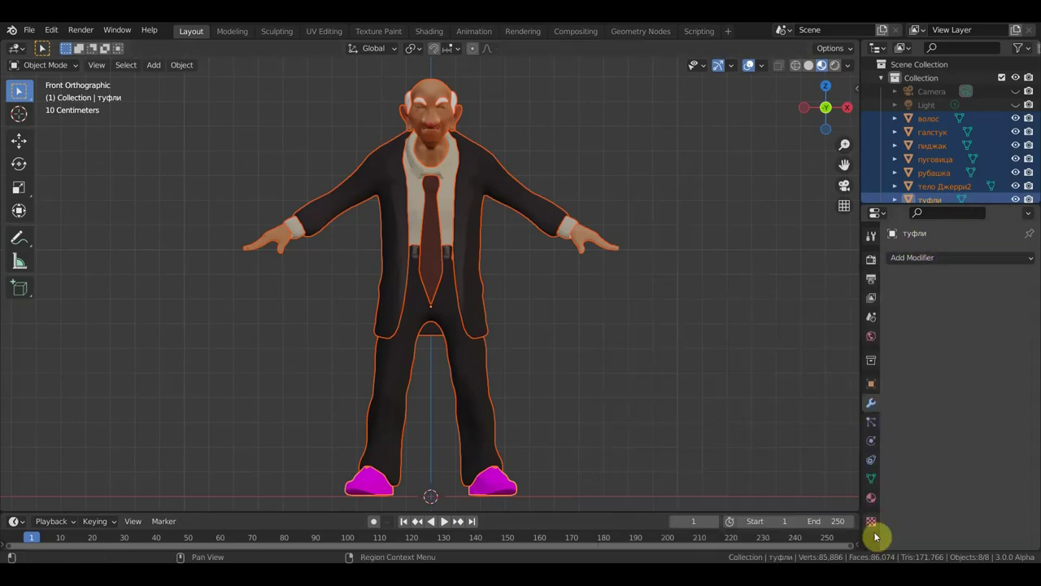
pyautogui.click(871, 496)
pyautogui.click(1009, 530)
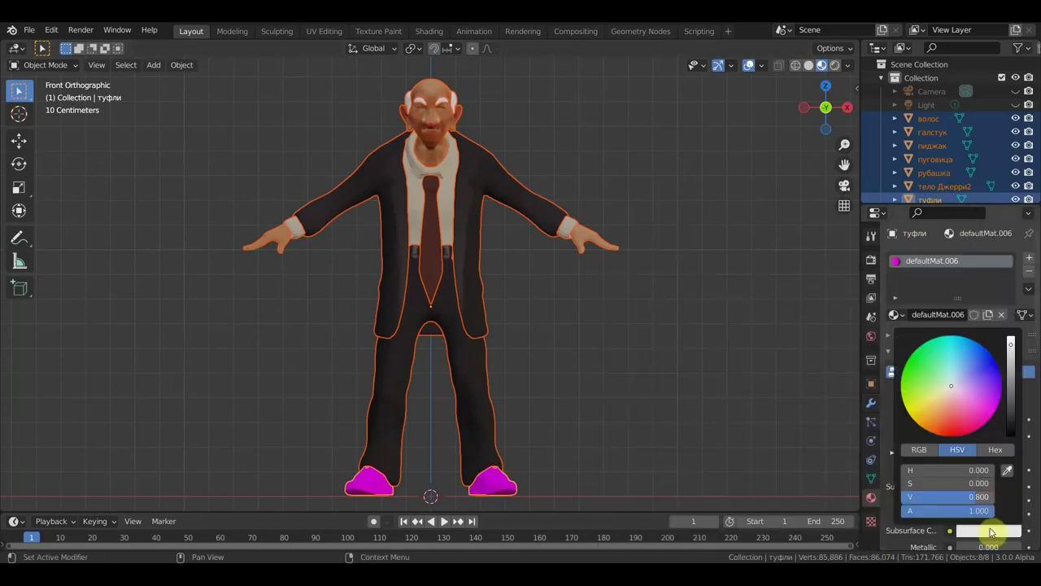
pyautogui.click(939, 407)
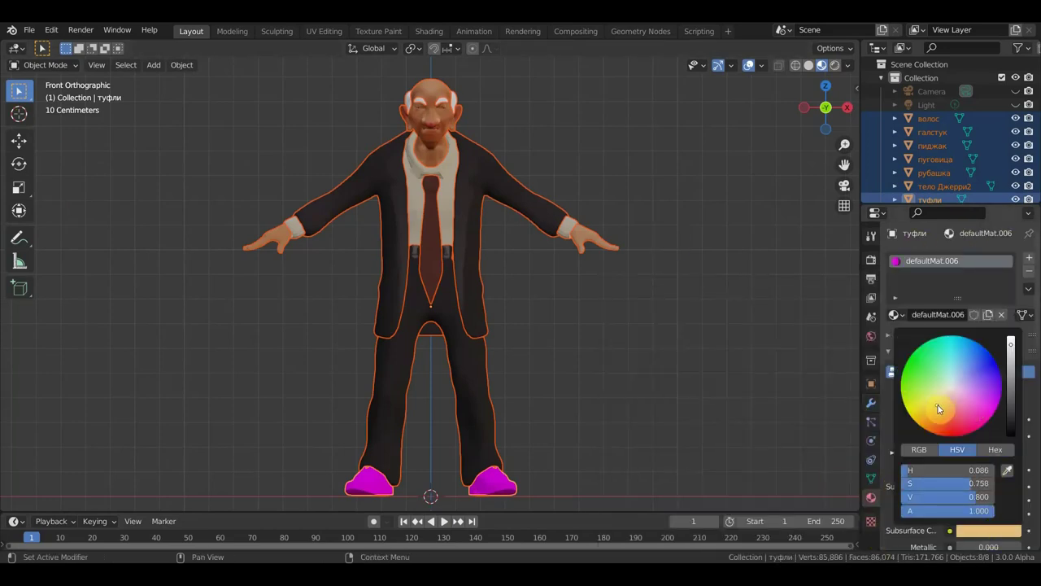
pyautogui.click(1029, 271)
pyautogui.click(993, 315)
# Step: Set Material.001's base colour to a deep, low-brightness brown
pyautogui.click(988, 453)
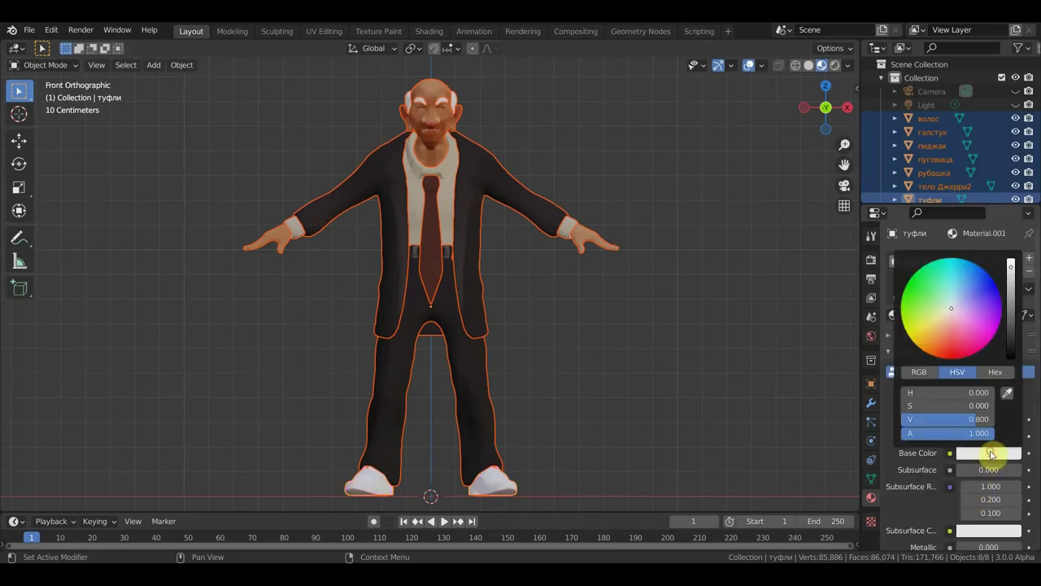
pyautogui.click(937, 336)
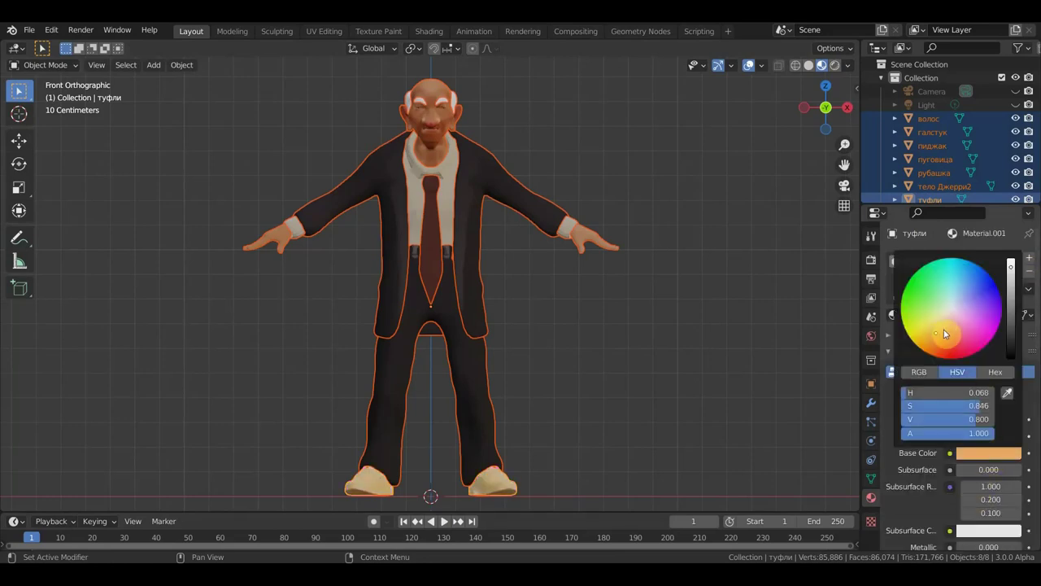
pyautogui.moveTo(1011, 267)
pyautogui.mouseDown()
pyautogui.moveTo(1011, 318)
pyautogui.moveTo(1011, 308)
pyautogui.mouseUp()
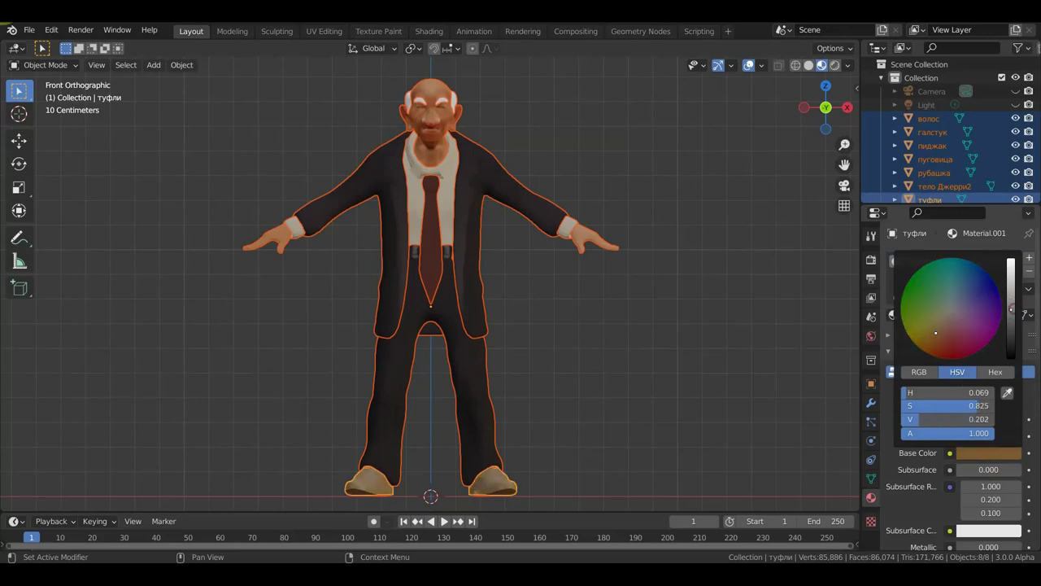
pyautogui.moveTo(940, 332); pyautogui.dragTo(936, 326)
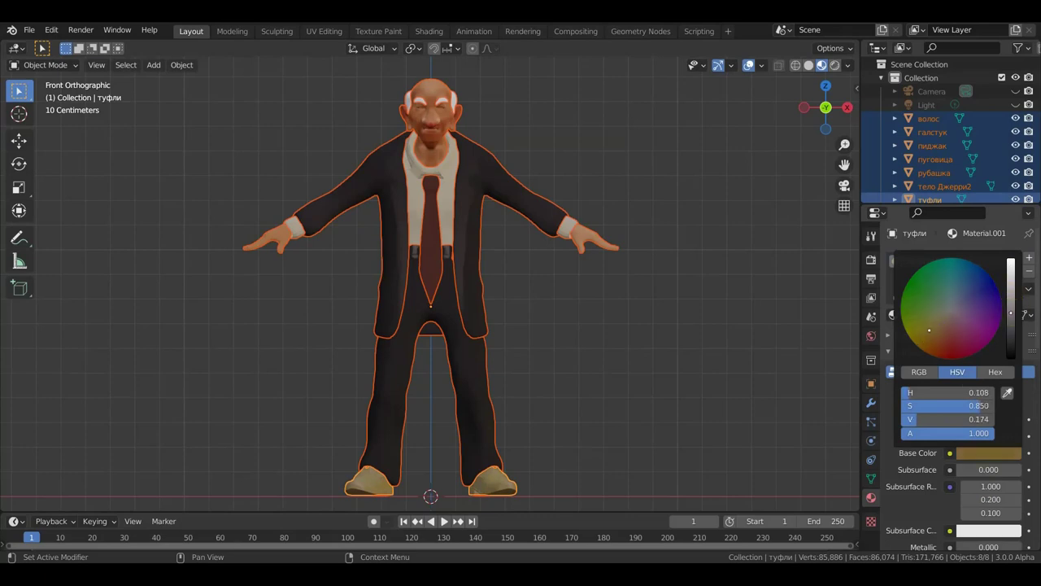
pyautogui.moveTo(1011, 312); pyautogui.dragTo(1011, 320)
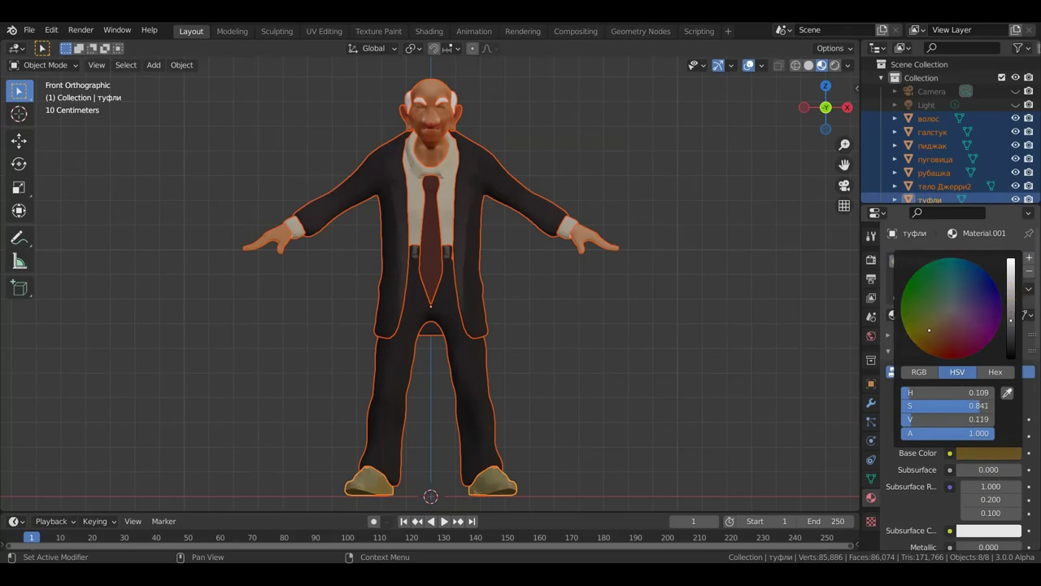
pyautogui.click(929, 336)
pyautogui.moveTo(951, 326); pyautogui.dragTo(944, 325)
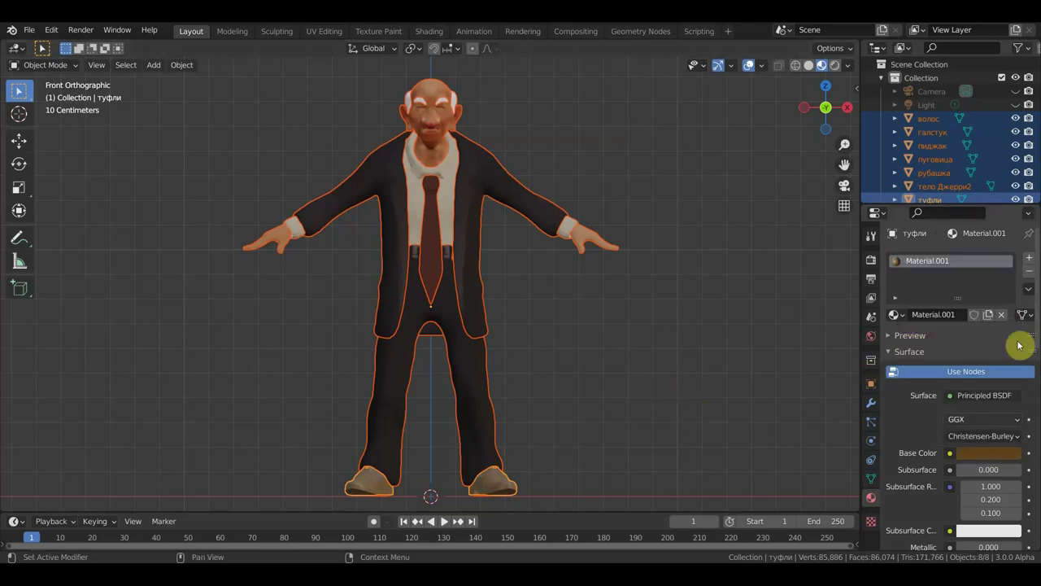
pyautogui.click(1006, 454)
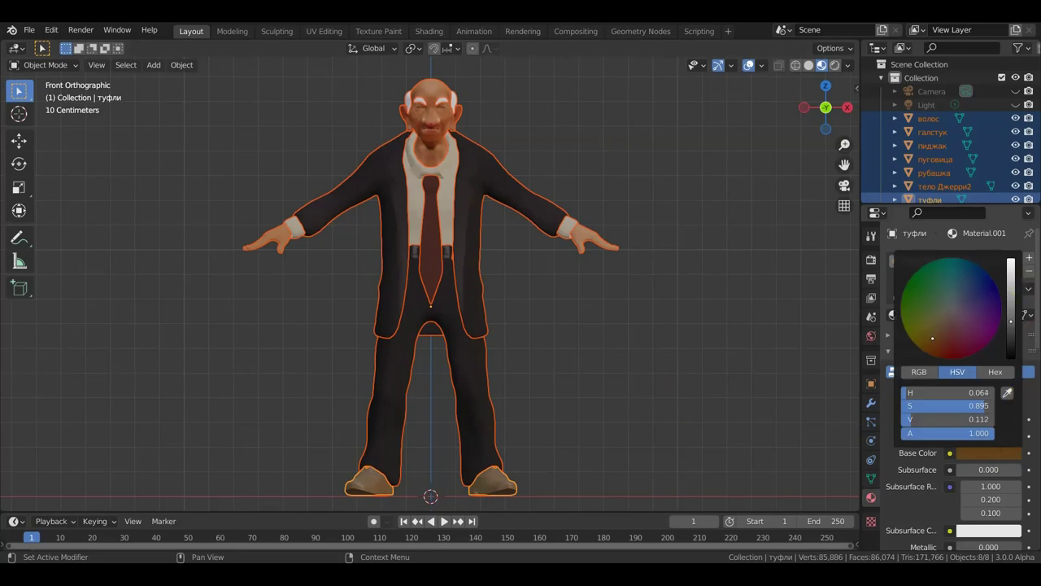
pyautogui.moveTo(1011, 321); pyautogui.dragTo(1011, 327)
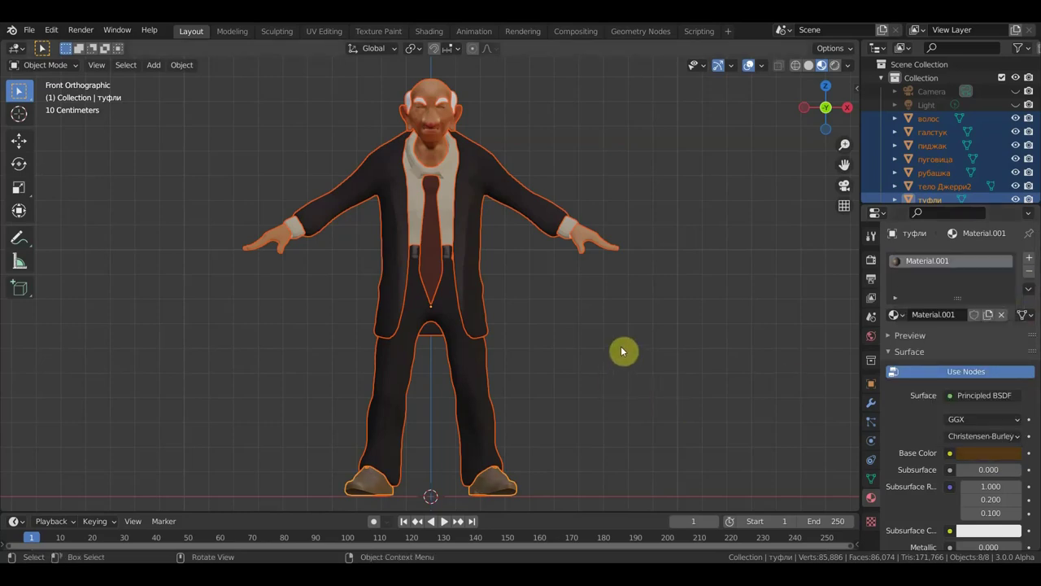
pyautogui.moveTo(648, 354)
pyautogui.mouseDown(button='middle')
pyautogui.moveTo(681, 367)
pyautogui.moveTo(725, 356)
pyautogui.mouseUp(button='middle')
# Step: Return to front view, deselect everything, and select the штаны trousers
pyautogui.press('KP_1')
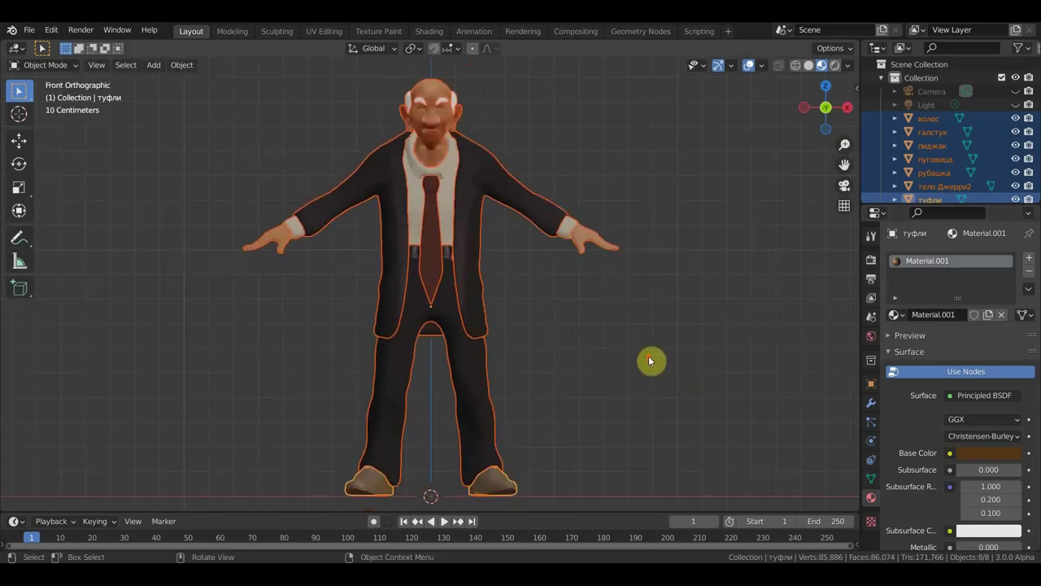
pyautogui.scroll(-2, 650, 363)
pyautogui.scroll(1, 641, 366)
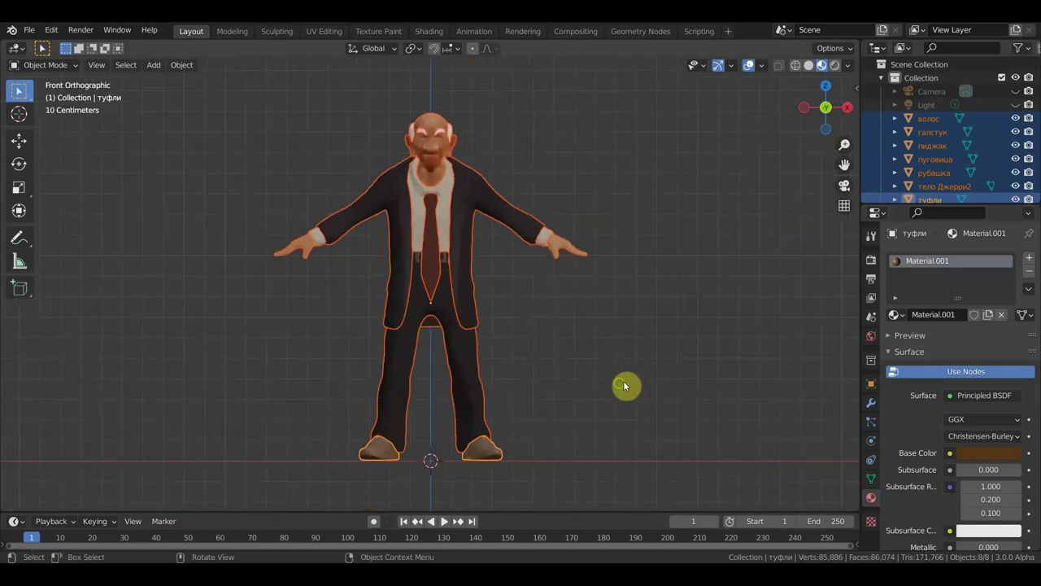
pyautogui.moveTo(624, 385); pyautogui.dragTo(615, 385, button='middle')
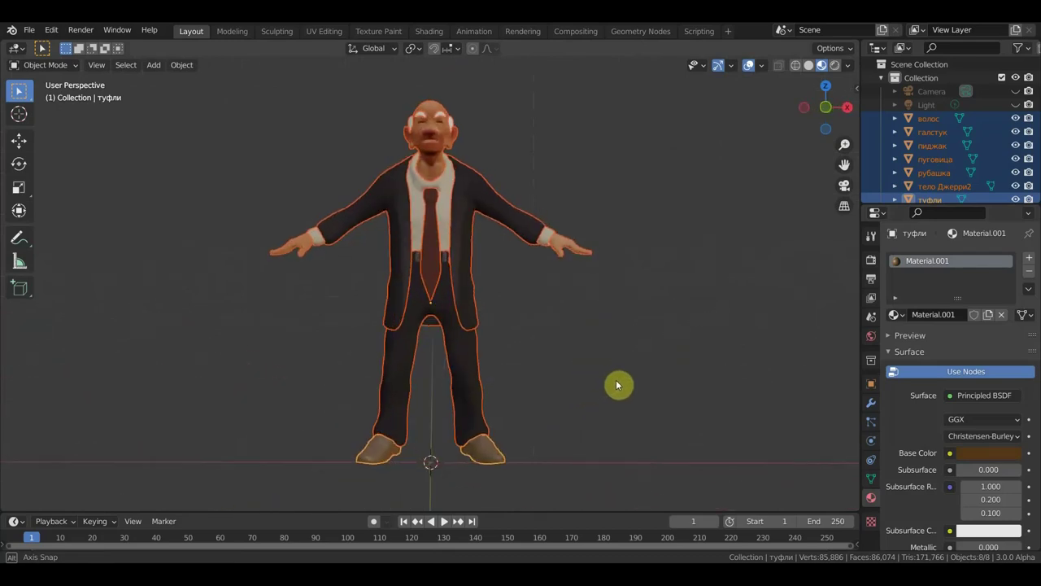
pyautogui.moveTo(616, 379)
pyautogui.keyDown('alt'); pyautogui.mouseDown(button='middle')
pyautogui.moveTo(625, 356)
pyautogui.moveTo(659, 372)
pyautogui.moveTo(695, 367)
pyautogui.moveTo(521, 371)
pyautogui.moveTo(400, 353)
pyautogui.moveTo(588, 365)
pyautogui.moveTo(521, 407)
pyautogui.moveTo(515, 425)
pyautogui.moveTo(545, 392)
pyautogui.moveTo(595, 406)
pyautogui.moveTo(565, 402)
pyautogui.mouseUp(button='middle'); pyautogui.keyUp('alt')
pyautogui.click(631, 364)
pyautogui.scroll(1, 590, 371)
pyautogui.scroll(3, 593, 421)
pyautogui.scroll(1, 586, 414)
pyautogui.scroll(-3, 564, 402)
pyautogui.scroll(-1, 565, 402)
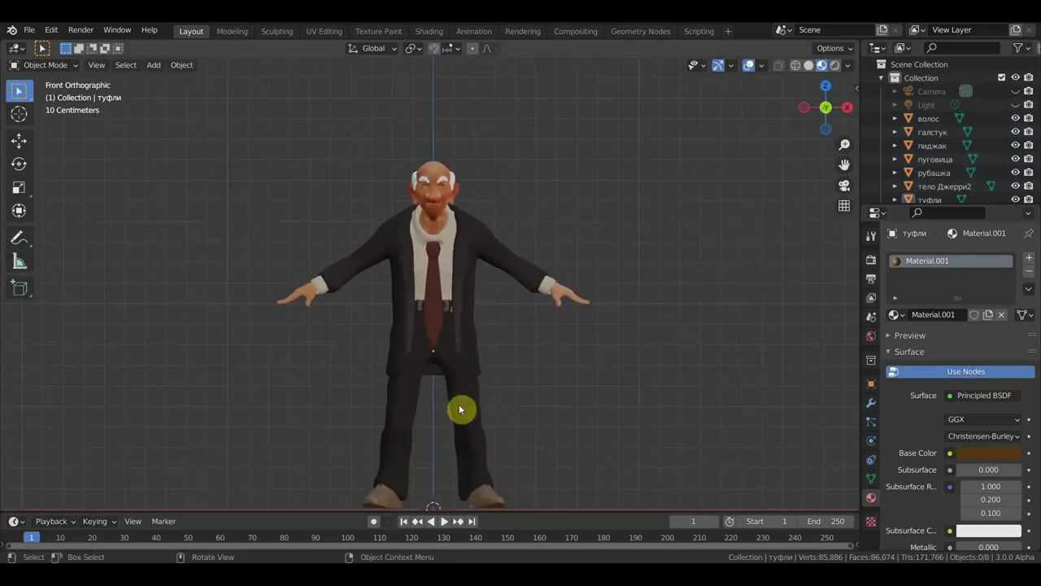
pyautogui.click(453, 366)
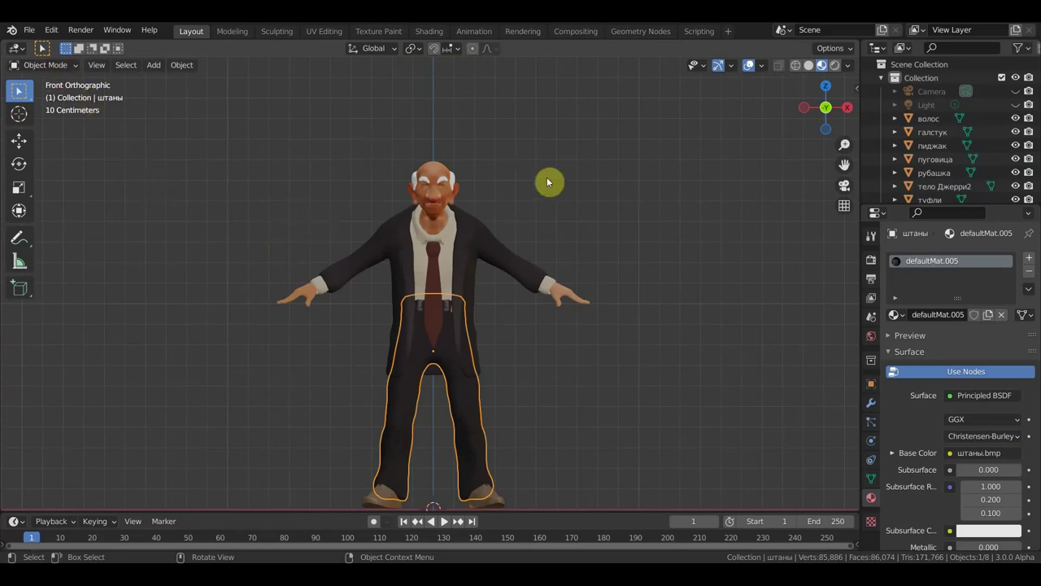
# Step: Hide the other parts, leaving the trousers alone, and put them in Sculpt Mode
pyautogui.press('a')
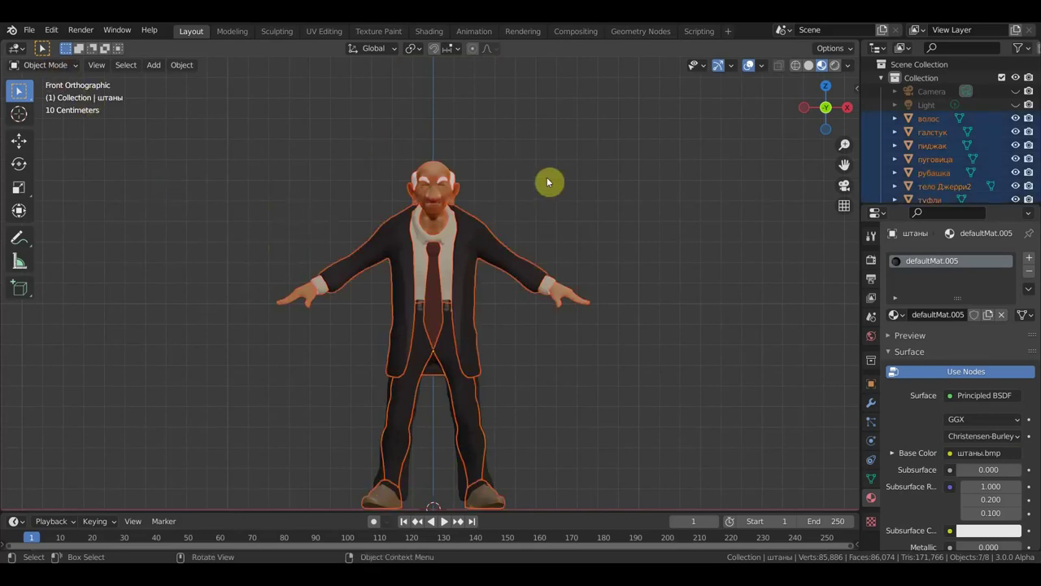
pyautogui.press('h')
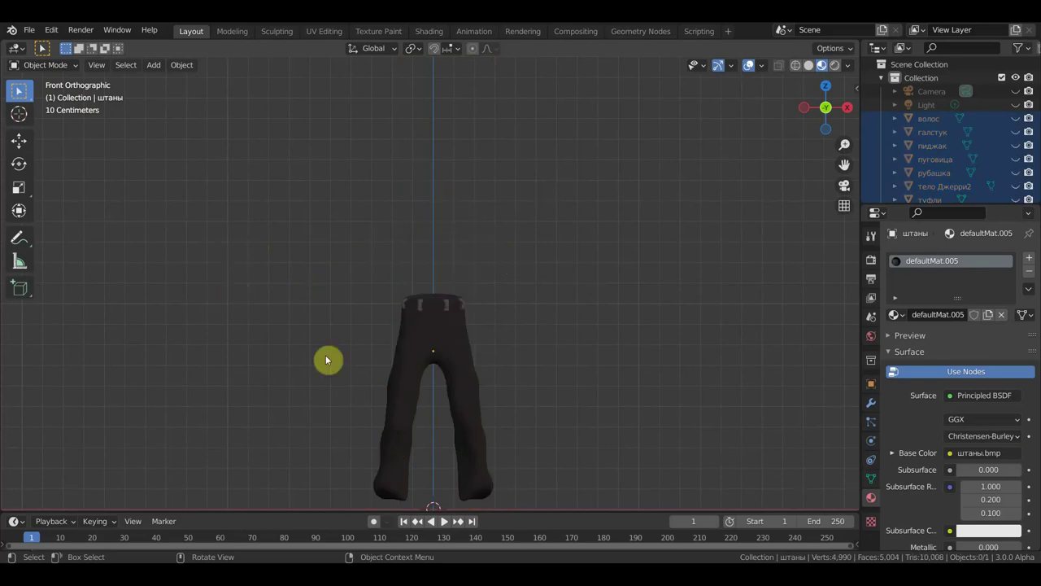
pyautogui.click(420, 335)
pyautogui.click(45, 68)
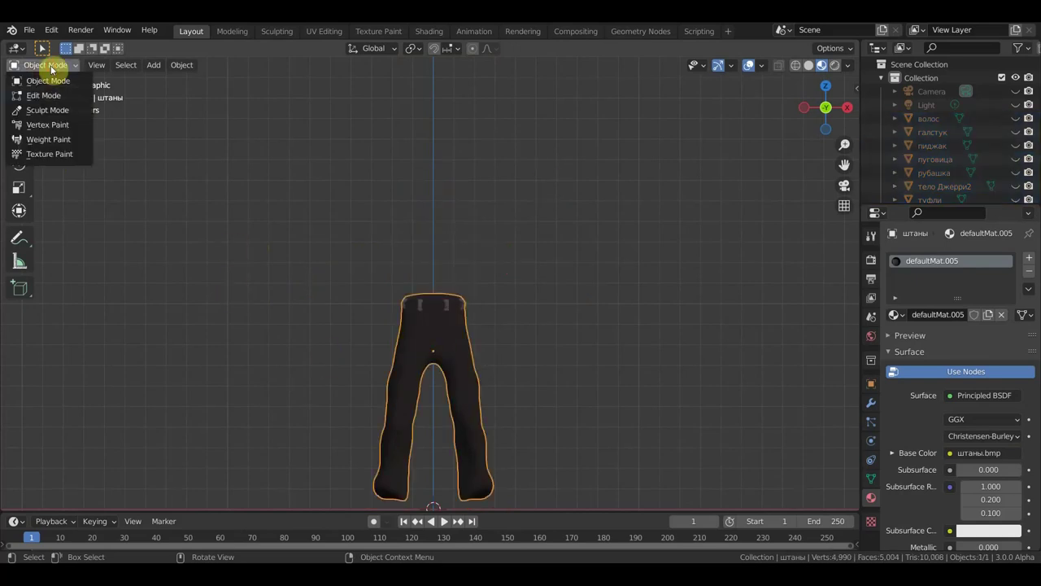
pyautogui.click(50, 110)
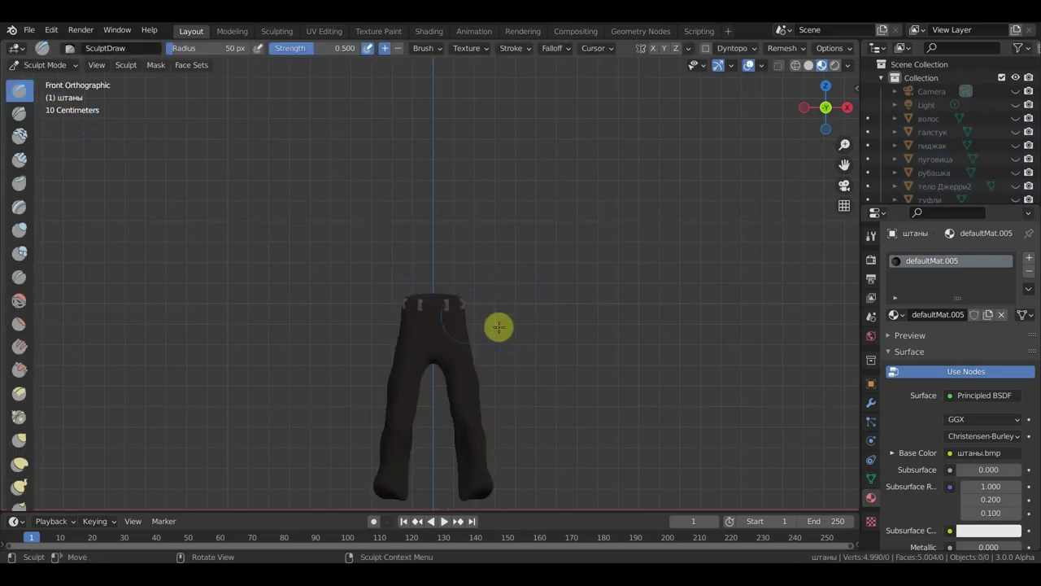
# Step: Reshape the waistband with the Grab brush and X symmetry, then return to Object Mode
pyautogui.click(18, 439)
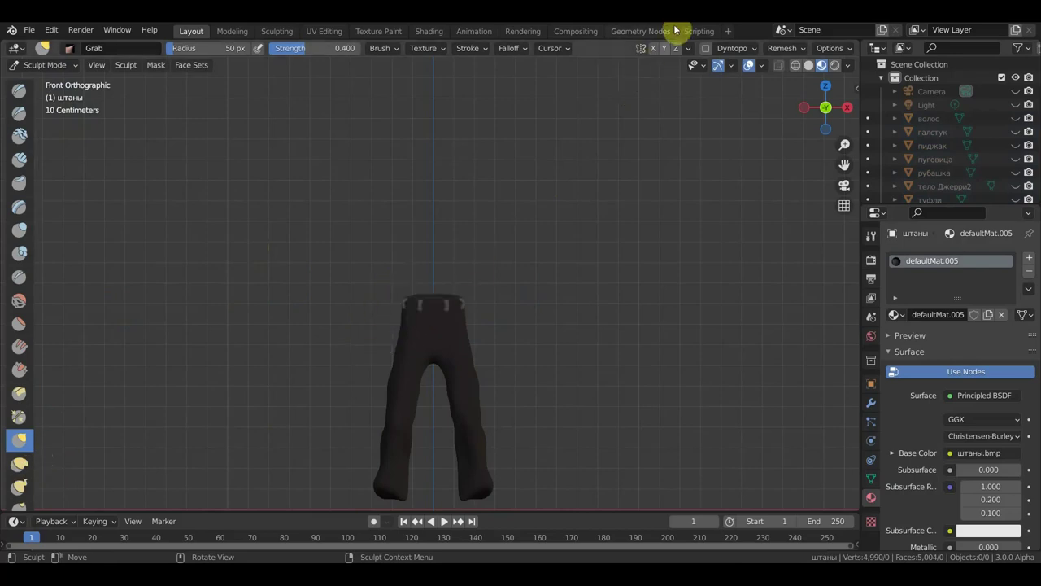
pyautogui.click(653, 48)
pyautogui.moveTo(409, 299); pyautogui.dragTo(456, 277)
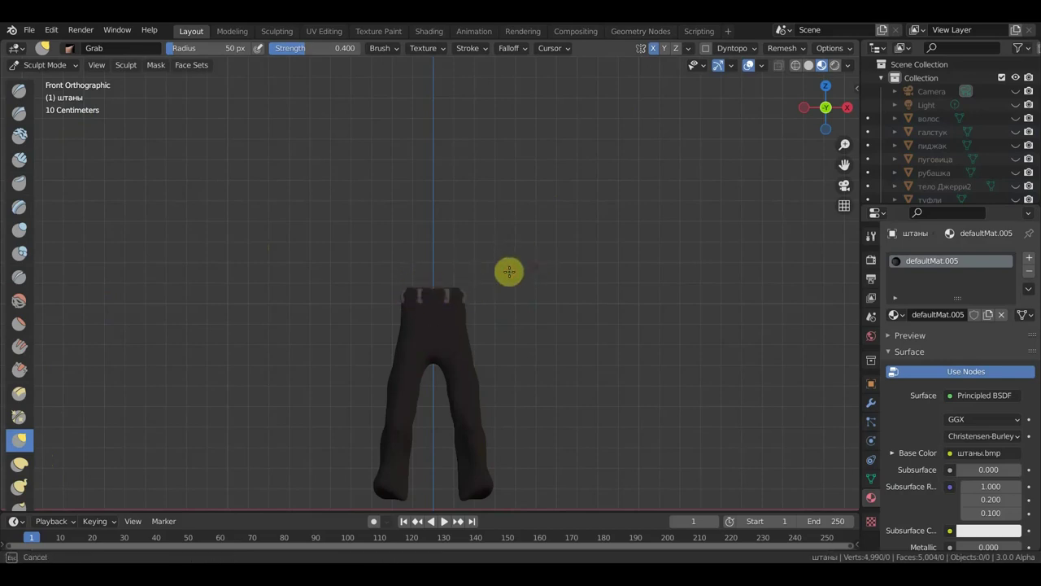
pyautogui.moveTo(537, 275)
pyautogui.mouseDown(button='middle')
pyautogui.moveTo(485, 290)
pyautogui.moveTo(318, 284)
pyautogui.mouseUp(button='middle')
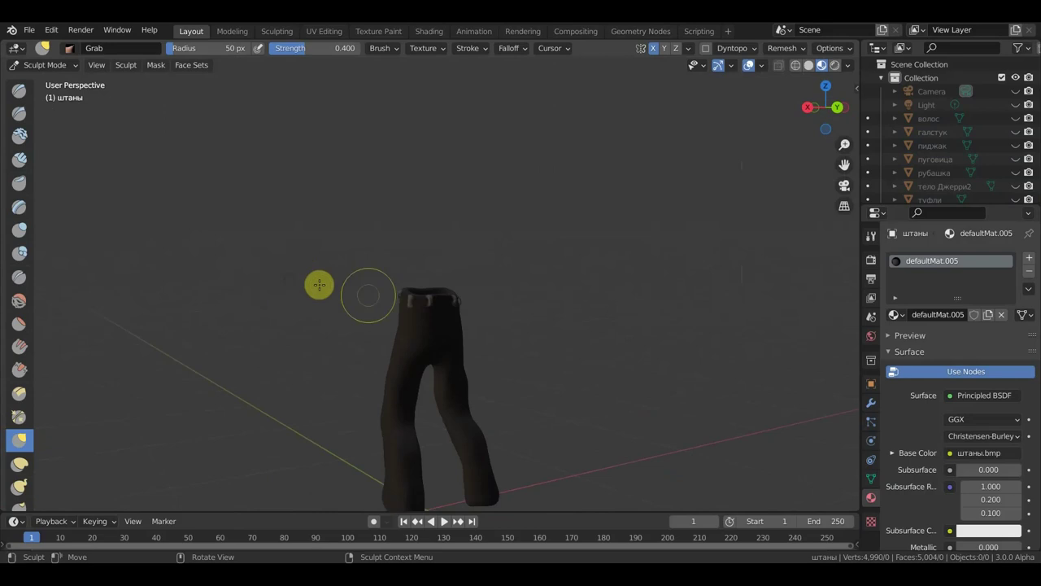
pyautogui.moveTo(426, 296)
pyautogui.mouseDown()
pyautogui.moveTo(426, 275)
pyautogui.moveTo(441, 286)
pyautogui.moveTo(413, 293)
pyautogui.moveTo(413, 284)
pyautogui.moveTo(506, 277)
pyautogui.moveTo(509, 295)
pyautogui.mouseUp()
pyautogui.moveTo(509, 296); pyautogui.dragTo(746, 288, button='middle')
pyautogui.moveTo(443, 292); pyautogui.dragTo(407, 279)
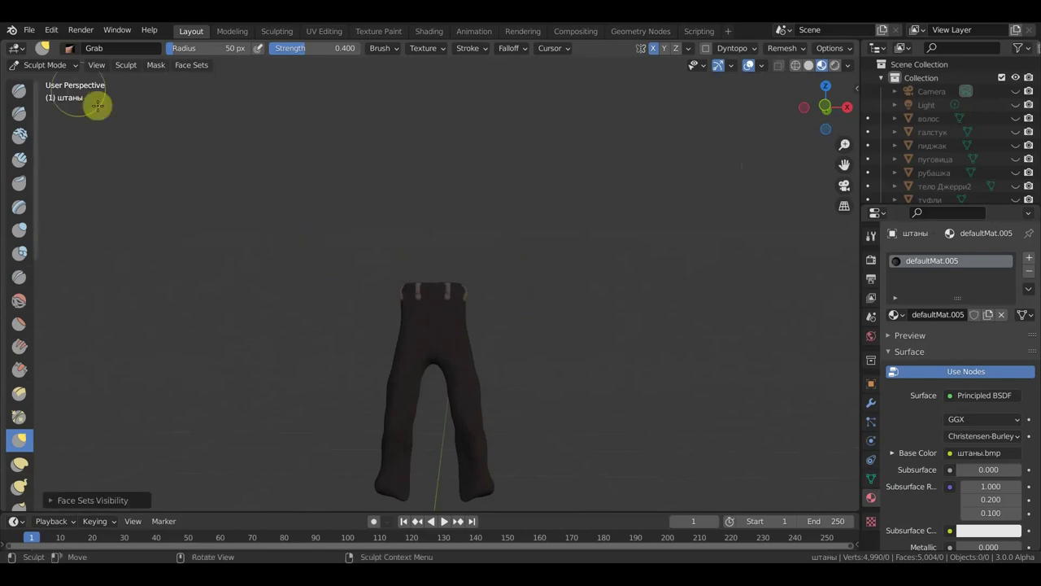
pyautogui.click(58, 69)
pyautogui.click(60, 79)
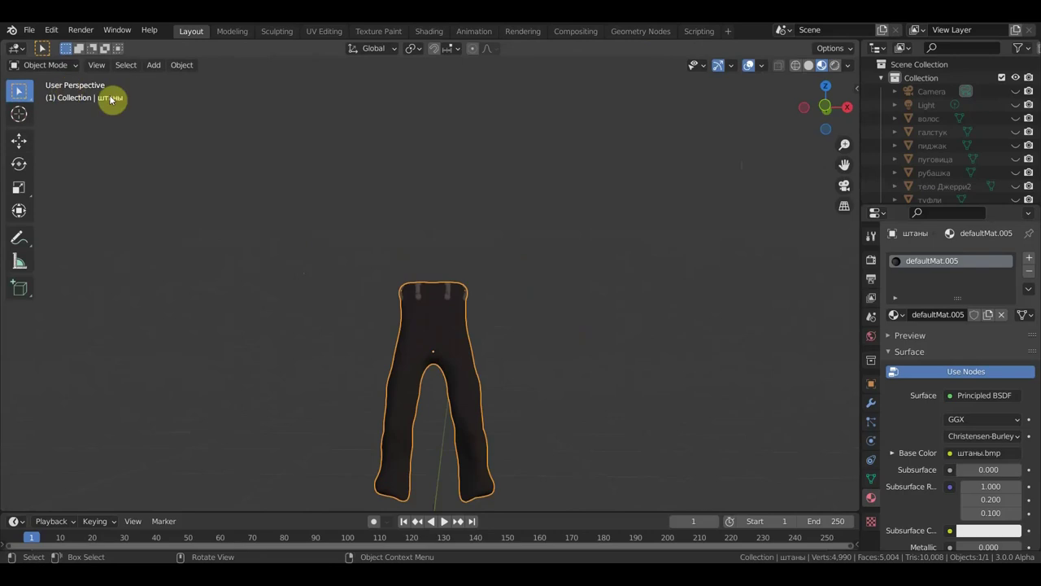
# Step: Unhide all character parts and put the trousers back into Sculpt Mode
pyautogui.hotkey('alt', 'h')
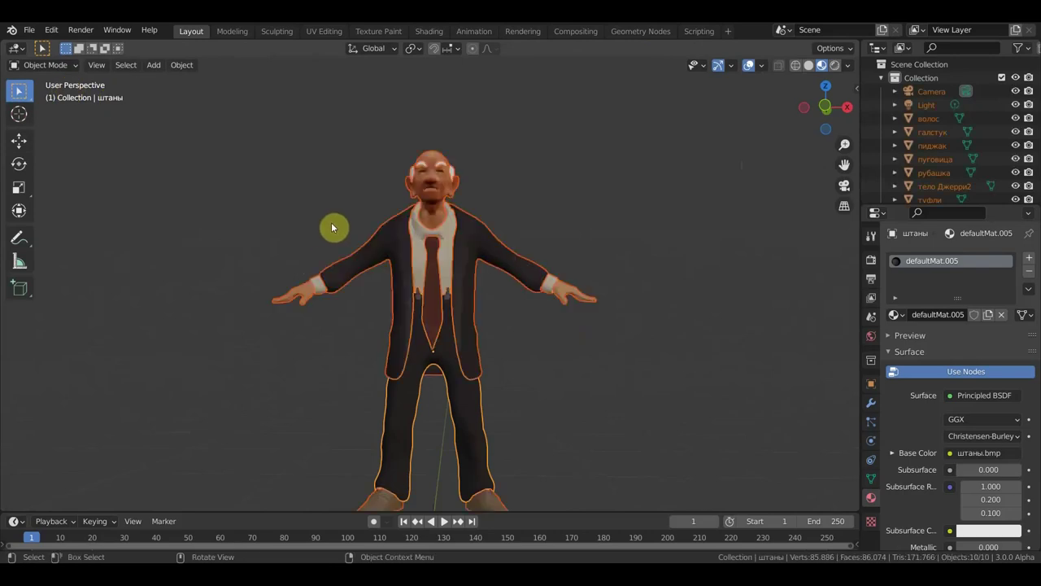
pyautogui.moveTo(392, 180); pyautogui.dragTo(479, 340, button='middle')
pyautogui.scroll(3, 476, 340)
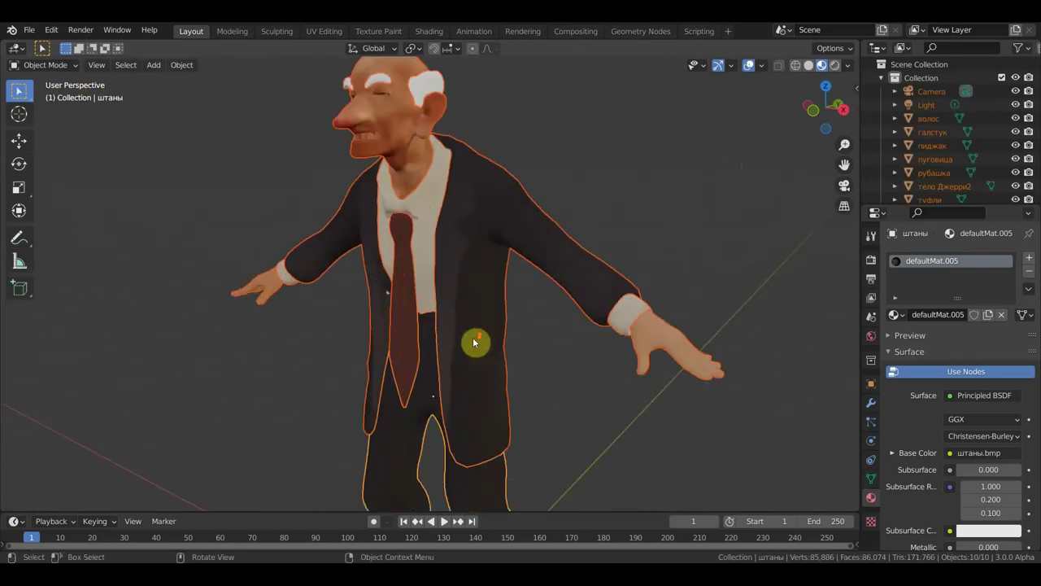
pyautogui.click(416, 415)
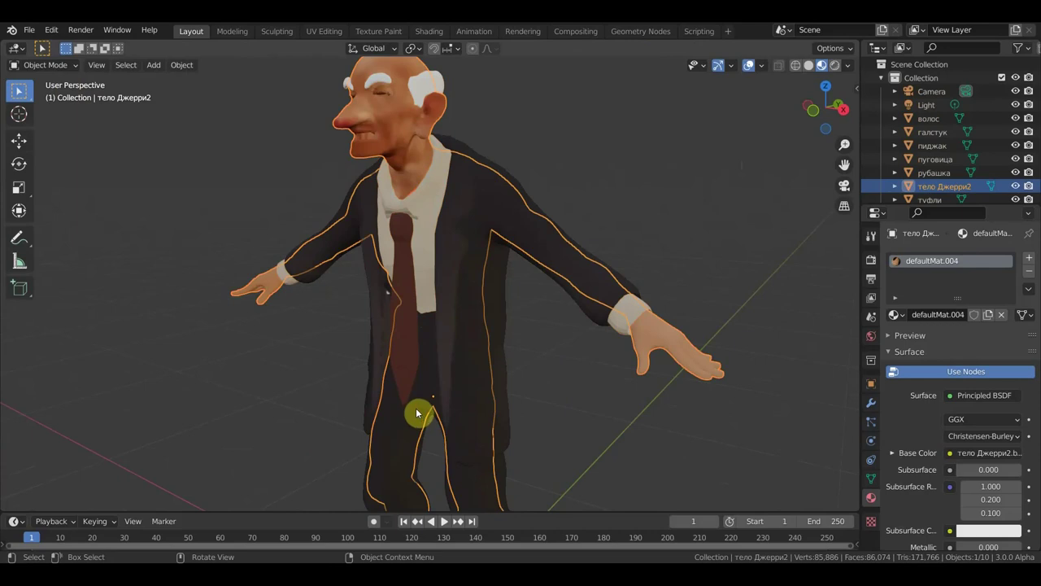
pyautogui.click(419, 438)
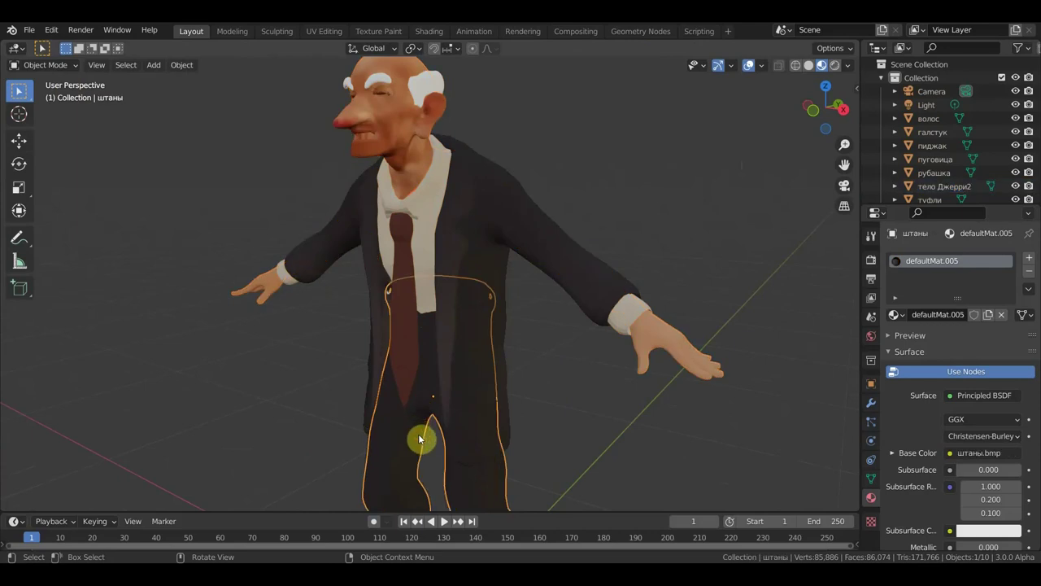
pyautogui.click(79, 66)
pyautogui.click(63, 104)
# Step: Grab-sculpt the trousers' waistband and belt area with a 115 px brush
pyautogui.moveTo(340, 291)
pyautogui.mouseDown(button='middle')
pyautogui.moveTo(312, 276)
pyautogui.moveTo(418, 314)
pyautogui.moveTo(417, 358)
pyautogui.mouseUp(button='middle')
pyautogui.moveTo(414, 313); pyautogui.dragTo(414, 323)
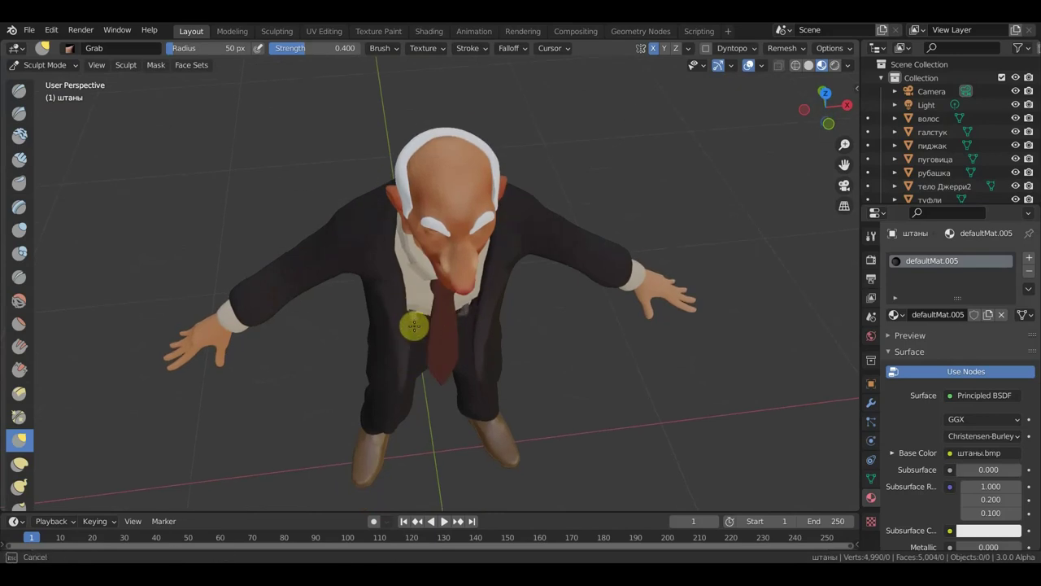
pyautogui.press('f')
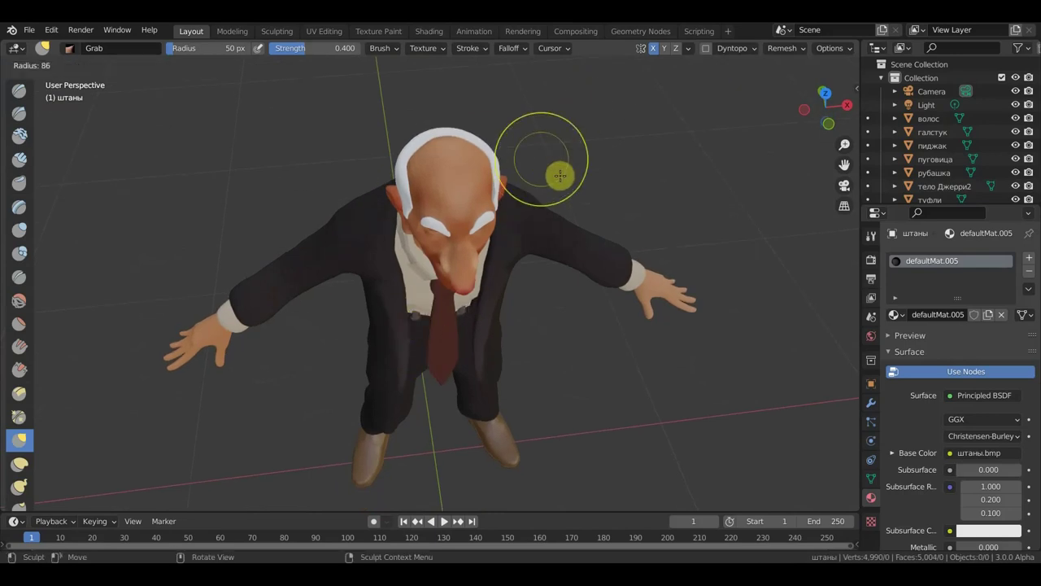
pyautogui.click(570, 192)
pyautogui.moveTo(464, 303); pyautogui.dragTo(484, 302)
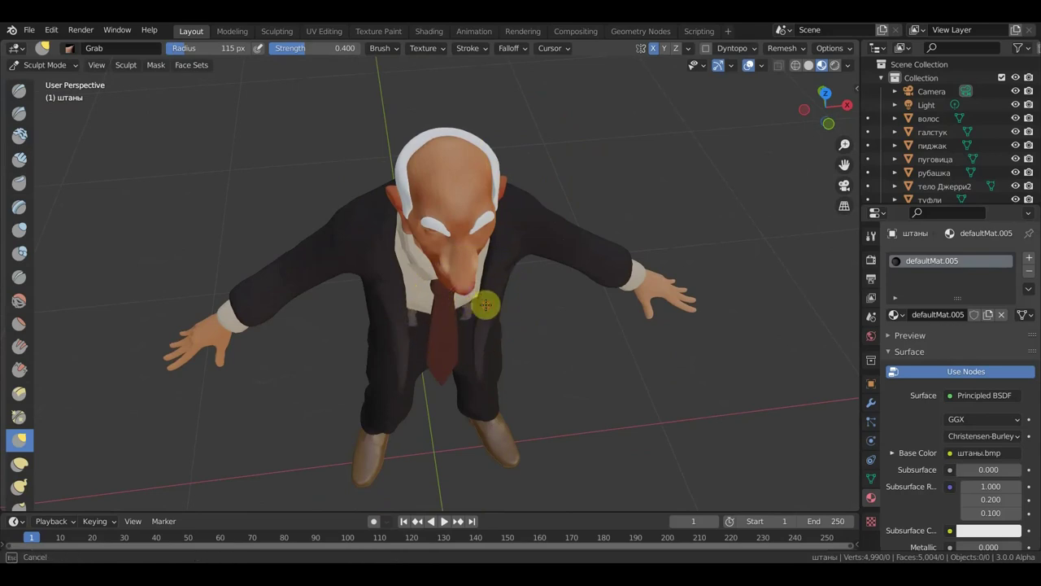
pyautogui.moveTo(576, 344); pyautogui.dragTo(549, 251, button='middle')
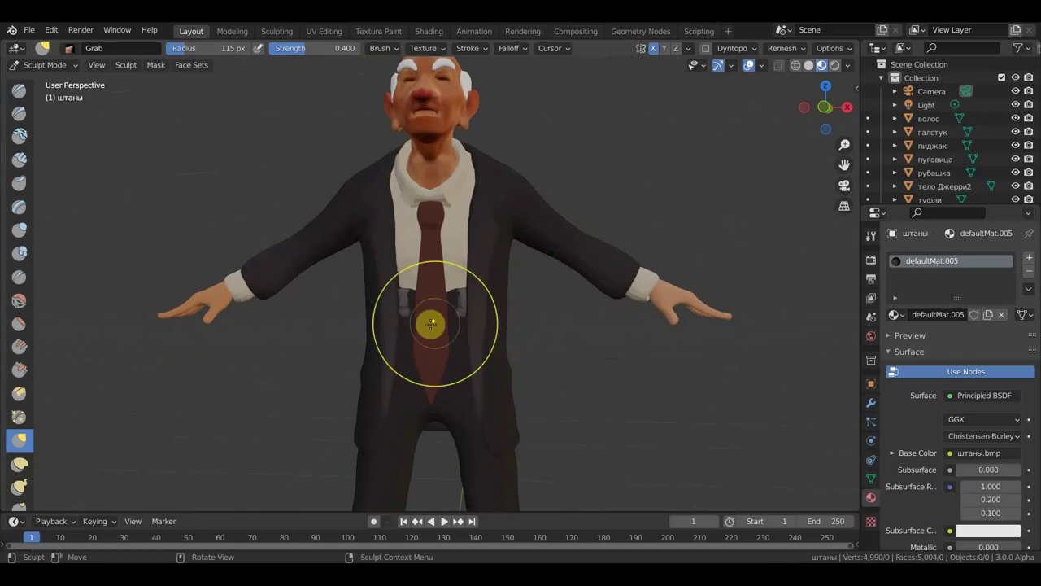
pyautogui.moveTo(402, 318)
pyautogui.mouseDown()
pyautogui.moveTo(395, 307)
pyautogui.moveTo(414, 292)
pyautogui.mouseUp()
# Step: Hide the галстук tie in the Outliner to expose the shirt front
pyautogui.moveTo(413, 293); pyautogui.dragTo(350, 303, button='middle')
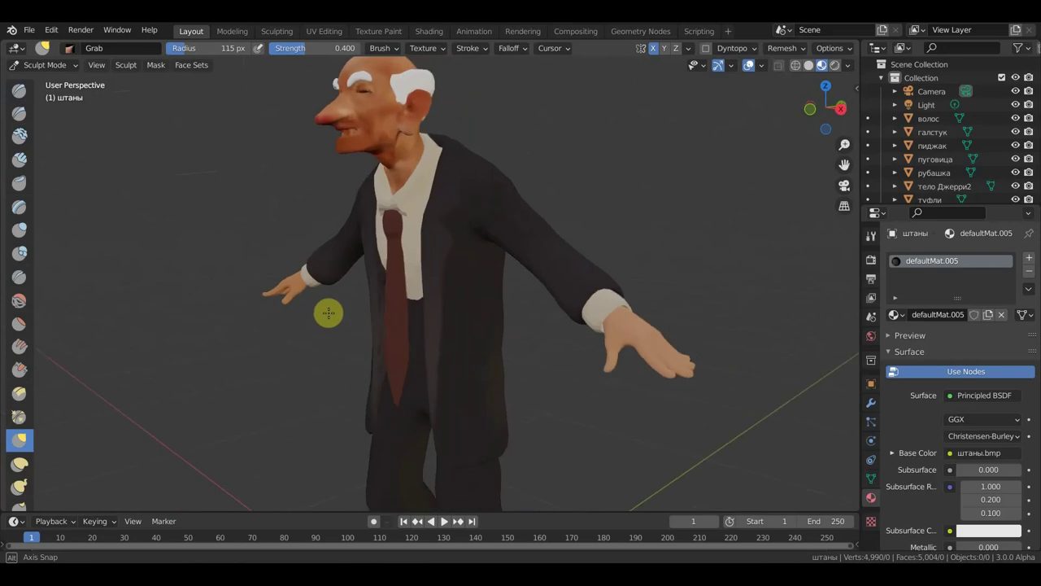
pyautogui.click(1015, 132)
pyautogui.moveTo(684, 252); pyautogui.dragTo(734, 247, button='middle')
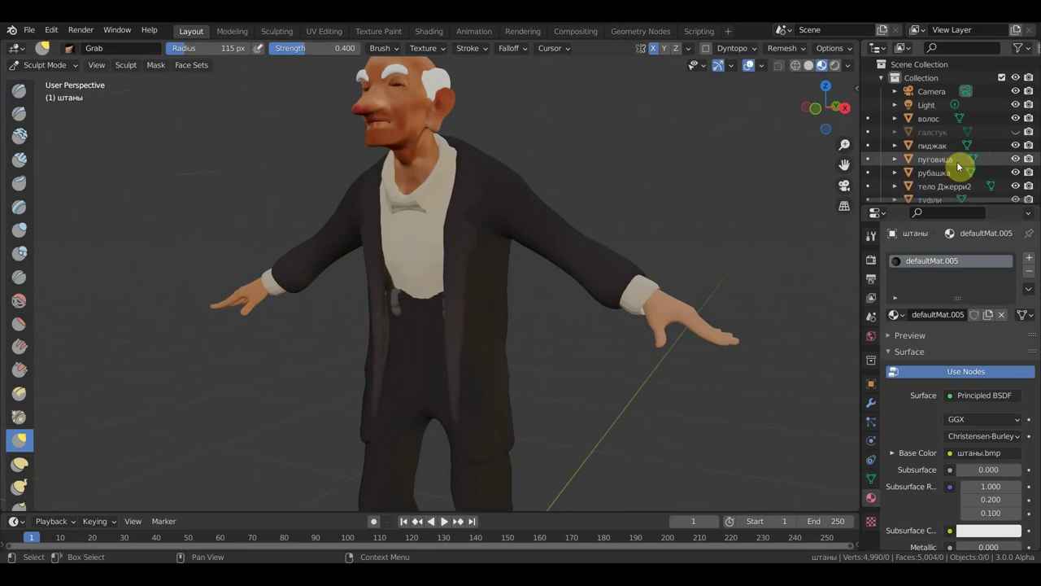
# Step: Hide the пиджак jacket and Grab-pull the trousers' waistband at the front and sides
pyautogui.click(1015, 145)
pyautogui.moveTo(681, 256); pyautogui.dragTo(588, 290, button='middle')
pyautogui.moveTo(407, 309); pyautogui.dragTo(406, 305)
pyautogui.moveTo(520, 195)
pyautogui.mouseDown(button='middle')
pyautogui.moveTo(553, 216)
pyautogui.moveTo(458, 233)
pyautogui.moveTo(414, 217)
pyautogui.moveTo(460, 216)
pyautogui.moveTo(472, 228)
pyautogui.mouseUp(button='middle')
pyautogui.moveTo(472, 302); pyautogui.dragTo(476, 301)
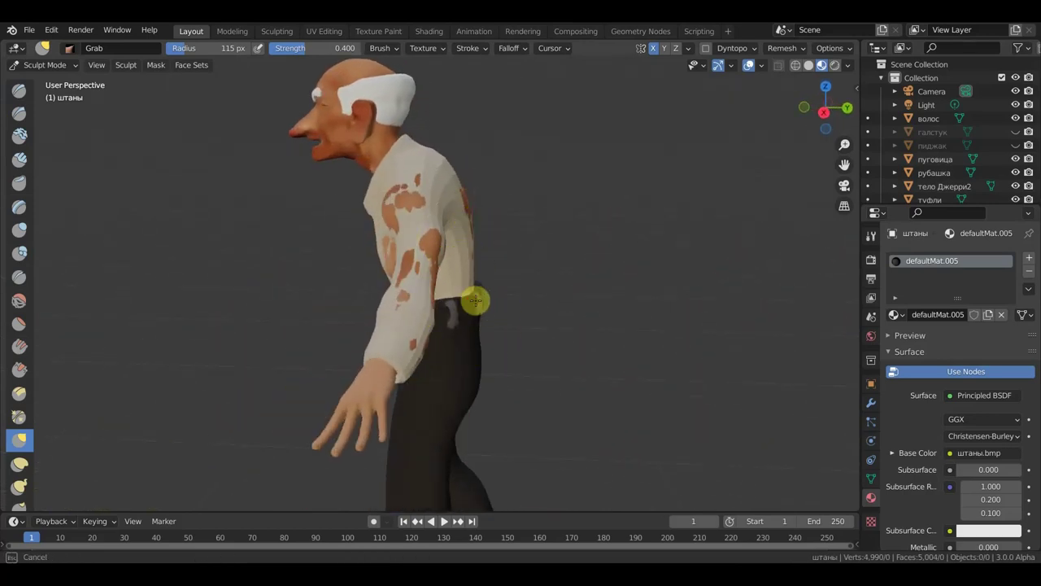
pyautogui.moveTo(483, 261)
pyautogui.mouseDown(button='middle')
pyautogui.moveTo(593, 271)
pyautogui.moveTo(674, 258)
pyautogui.mouseUp(button='middle')
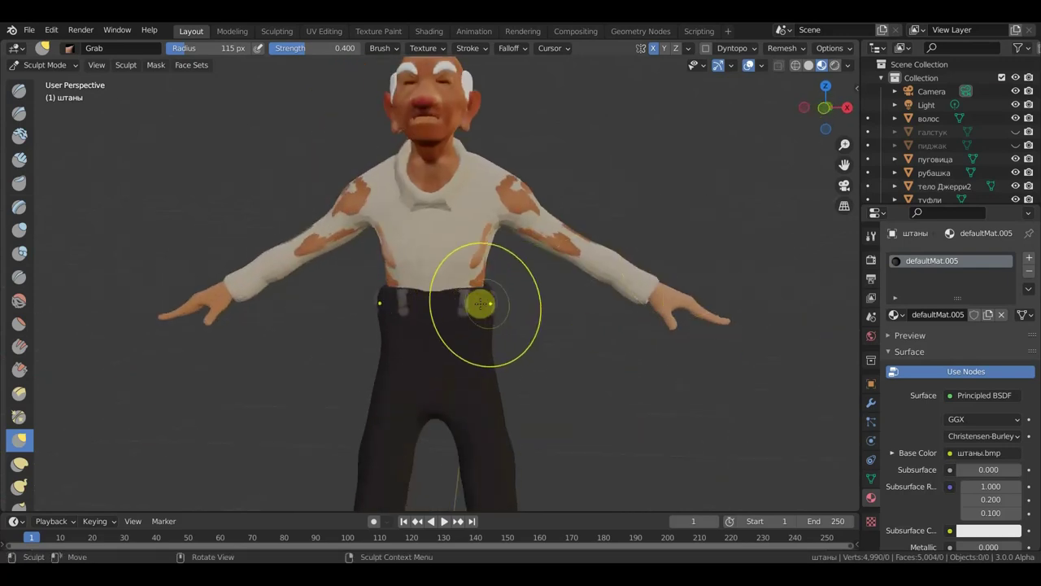
pyautogui.moveTo(494, 302); pyautogui.dragTo(481, 297)
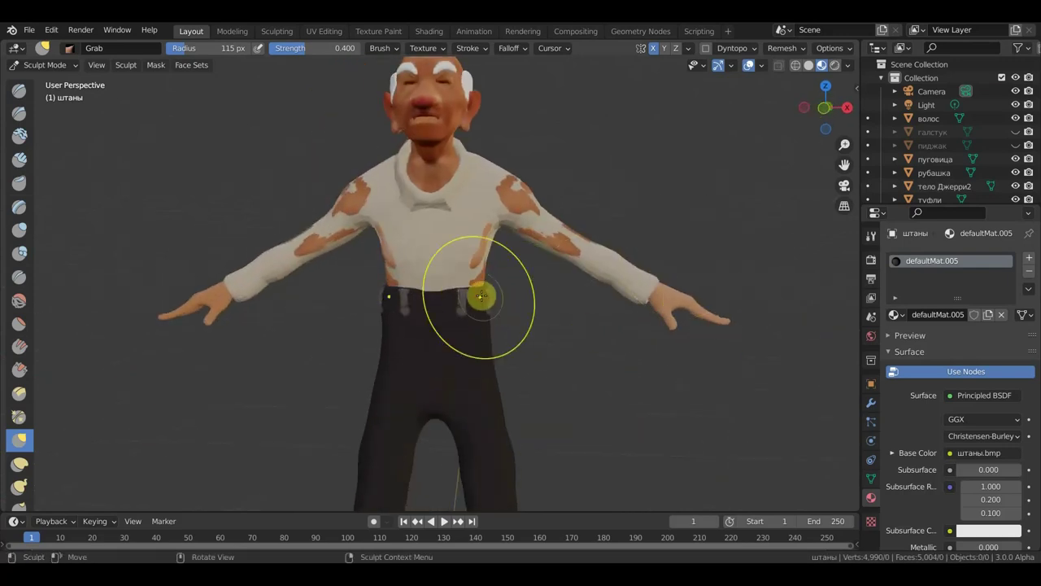
pyautogui.moveTo(385, 289)
pyautogui.mouseDown()
pyautogui.moveTo(403, 311)
pyautogui.moveTo(404, 302)
pyautogui.mouseUp()
pyautogui.moveTo(468, 339); pyautogui.dragTo(470, 340)
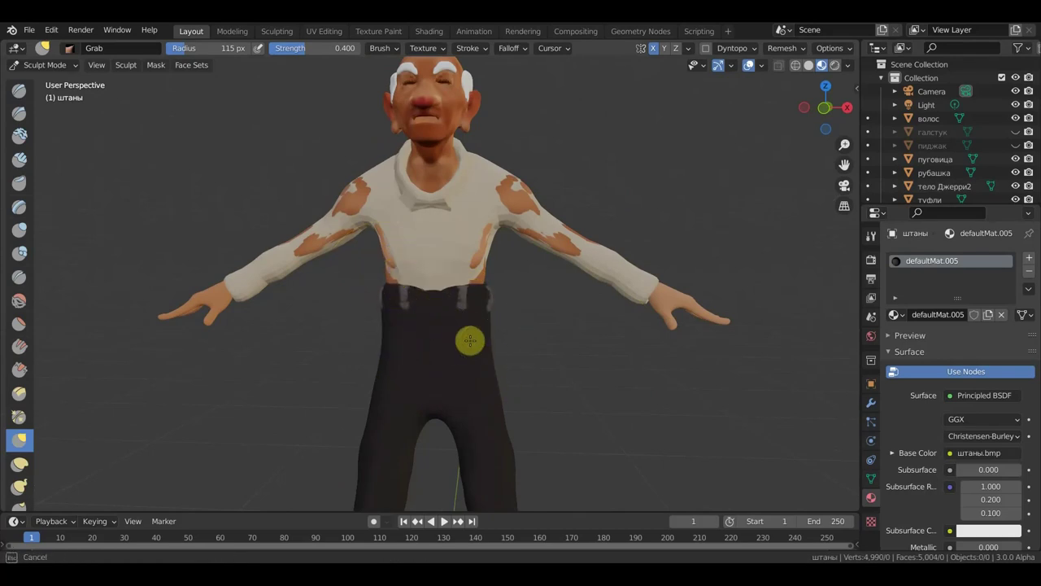
# Step: Reshape the trousers' waistband from above, the side and the back to meet the shirt hem
pyautogui.moveTo(470, 311); pyautogui.dragTo(432, 307, button='middle')
pyautogui.moveTo(432, 307); pyautogui.dragTo(418, 295)
pyautogui.moveTo(420, 295); pyautogui.dragTo(365, 342, button='middle')
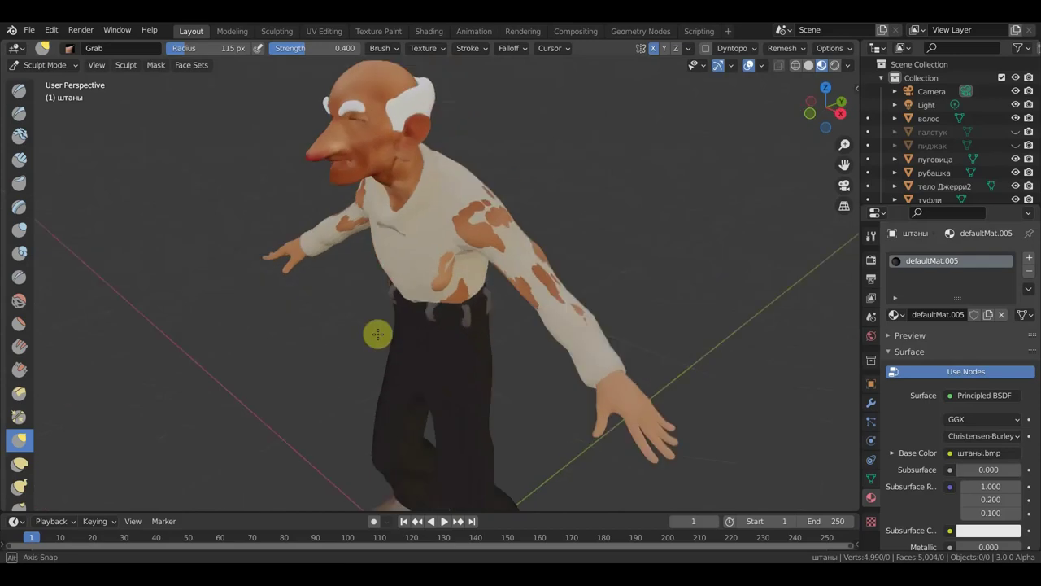
pyautogui.moveTo(400, 372)
pyautogui.mouseDown()
pyautogui.moveTo(397, 297)
pyautogui.moveTo(418, 309)
pyautogui.mouseUp()
pyautogui.moveTo(418, 309)
pyautogui.mouseDown(button='middle')
pyautogui.moveTo(546, 244)
pyautogui.moveTo(448, 337)
pyautogui.mouseUp(button='middle')
pyautogui.moveTo(448, 336)
pyautogui.mouseDown()
pyautogui.moveTo(442, 314)
pyautogui.moveTo(407, 322)
pyautogui.mouseUp()
pyautogui.moveTo(495, 320); pyautogui.dragTo(388, 321, button='middle')
pyautogui.moveTo(475, 309); pyautogui.dragTo(472, 316)
pyautogui.moveTo(472, 315); pyautogui.dragTo(193, 305, button='middle')
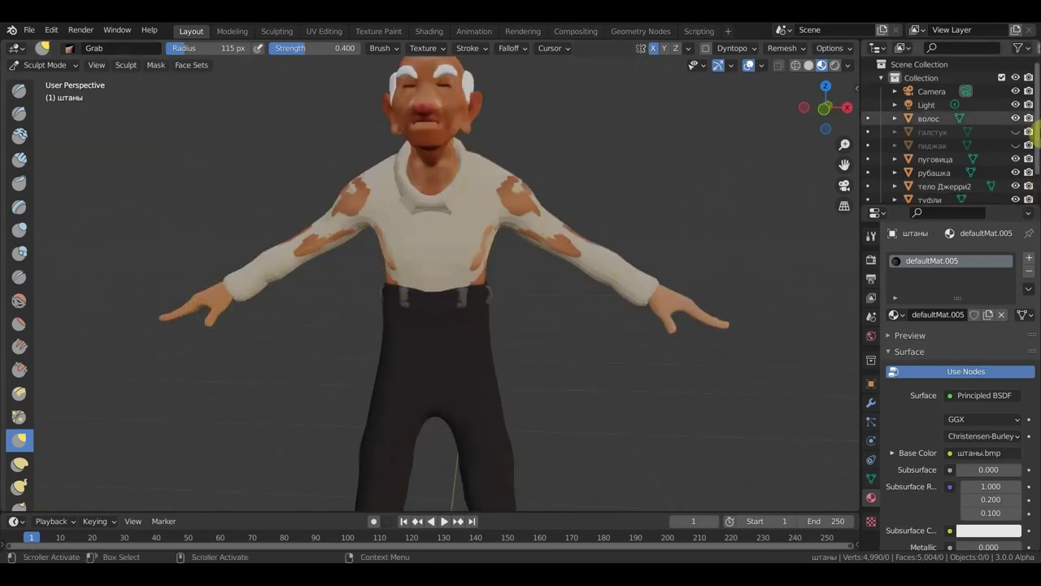
# Step: Unhide the jacket and tie, and make a small reshaping stroke on the model
pyautogui.click(1015, 145)
pyautogui.click(1016, 132)
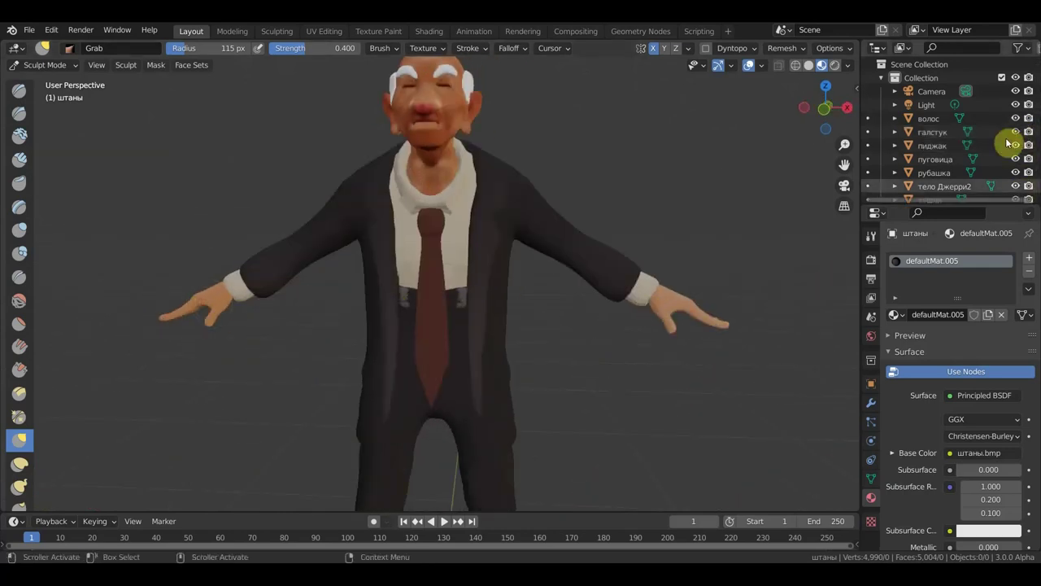
pyautogui.moveTo(548, 363); pyautogui.dragTo(578, 374)
pyautogui.moveTo(579, 375)
pyautogui.mouseDown(button='middle')
pyautogui.moveTo(593, 379)
pyautogui.moveTo(553, 376)
pyautogui.mouseUp(button='middle')
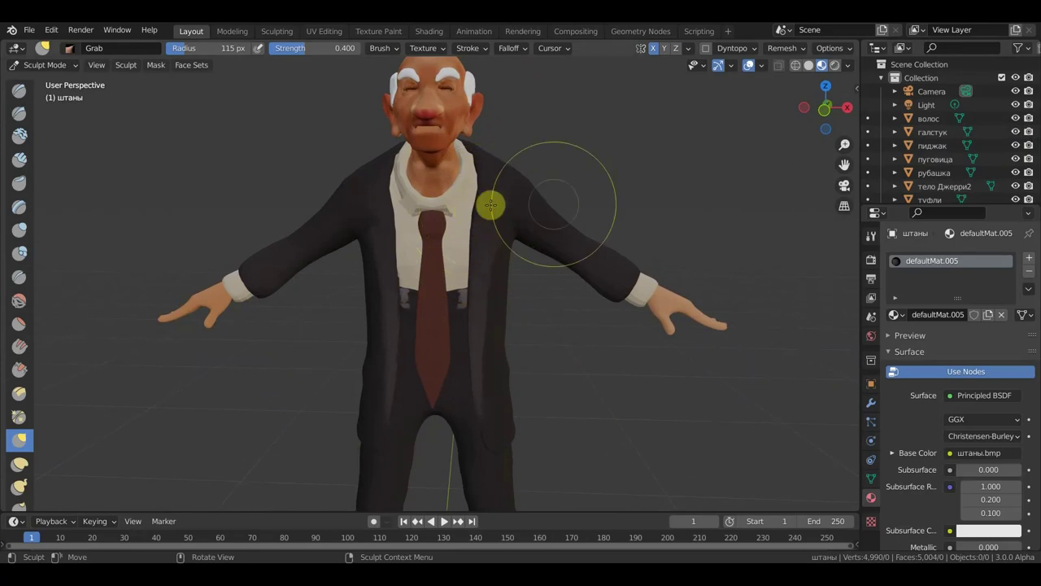
# Step: Return to Object Mode, select рубашка with the jacket hidden, and enter Sculpt Mode
pyautogui.click(53, 70)
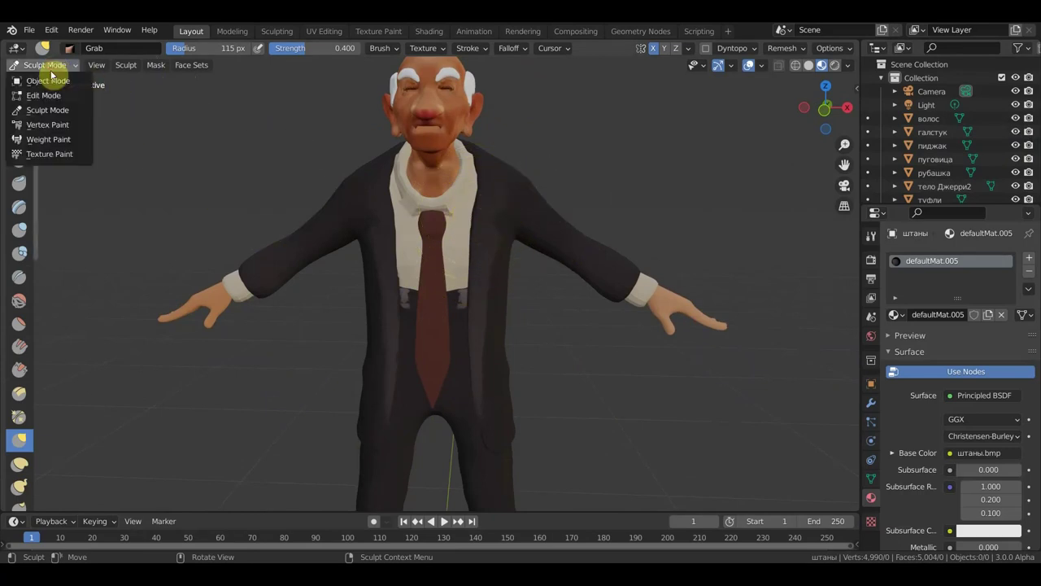
pyautogui.click(52, 82)
pyautogui.click(405, 228)
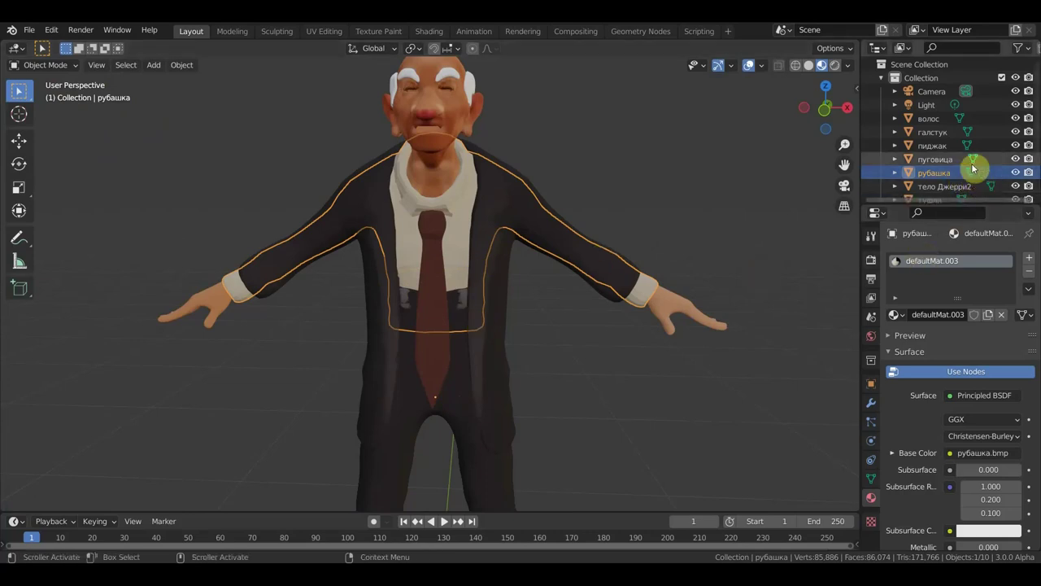
pyautogui.click(1015, 145)
pyautogui.click(484, 192)
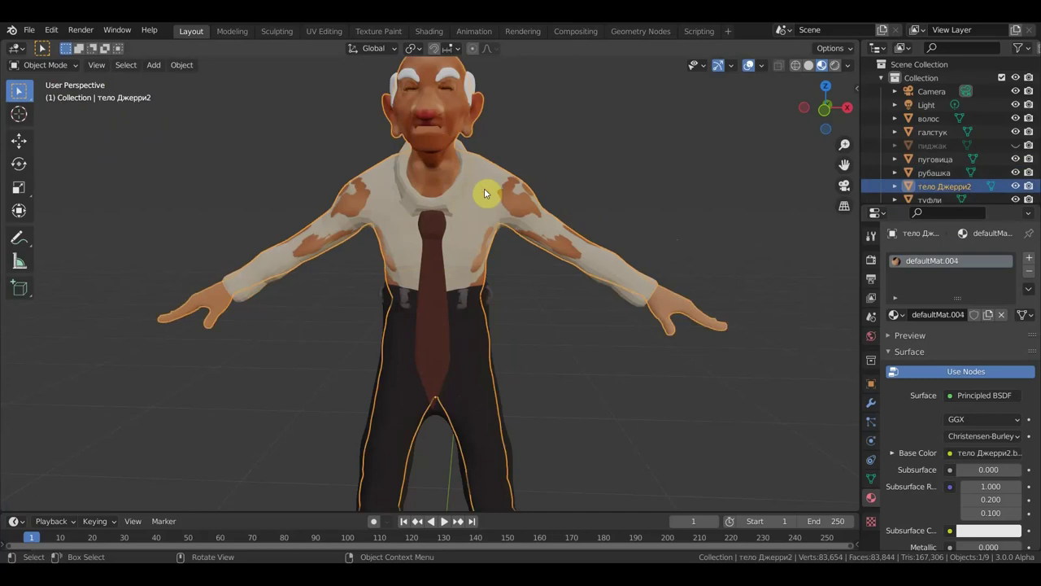
pyautogui.click(488, 205)
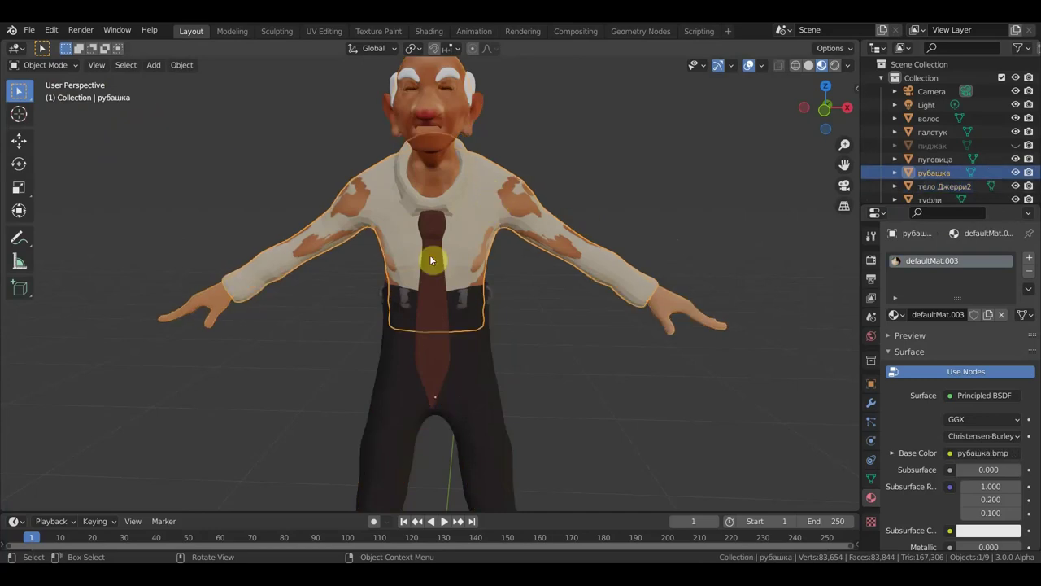
pyautogui.click(42, 68)
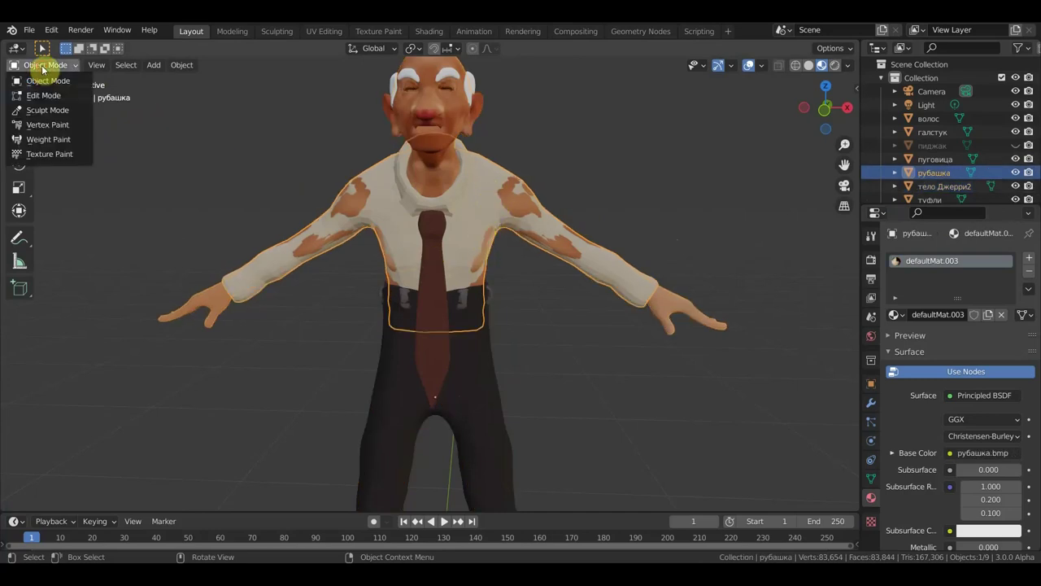
pyautogui.click(46, 110)
# Step: Enable X symmetry and Grab-sculpt the shirt's shoulder, chest and sleeve
pyautogui.click(653, 48)
pyautogui.moveTo(523, 205); pyautogui.dragTo(530, 204)
pyautogui.moveTo(530, 204)
pyautogui.mouseDown(button='middle')
pyautogui.moveTo(577, 197)
pyautogui.moveTo(502, 242)
pyautogui.mouseUp(button='middle')
pyautogui.moveTo(459, 270)
pyautogui.mouseDown()
pyautogui.moveTo(451, 301)
pyautogui.moveTo(444, 294)
pyautogui.moveTo(453, 301)
pyautogui.mouseUp()
pyautogui.moveTo(558, 283)
pyautogui.mouseDown()
pyautogui.moveTo(546, 279)
pyautogui.moveTo(516, 311)
pyautogui.moveTo(588, 279)
pyautogui.mouseUp()
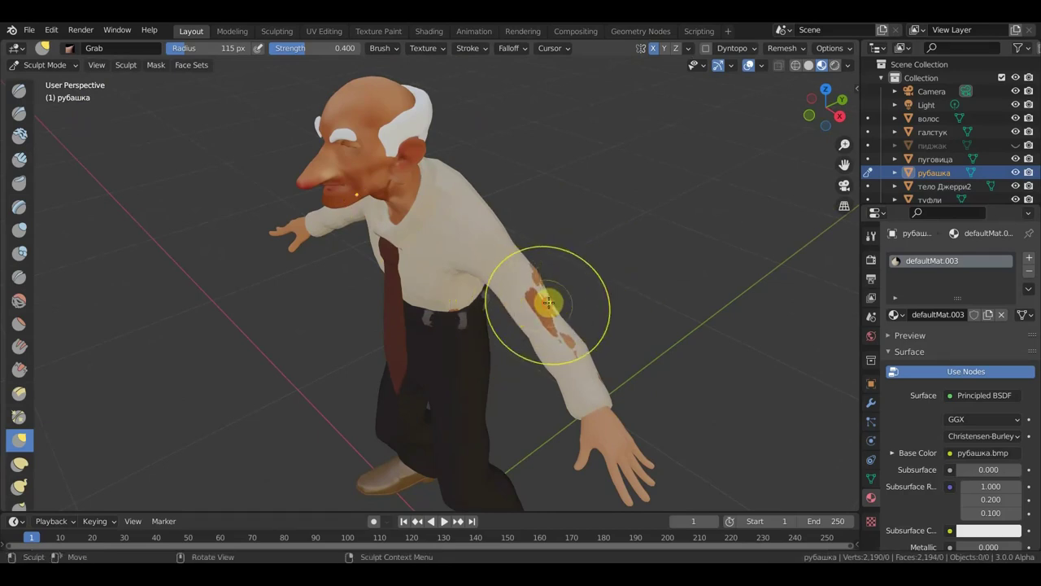
pyautogui.moveTo(588, 279); pyautogui.dragTo(658, 233, button='middle')
pyautogui.moveTo(567, 239)
pyautogui.mouseDown()
pyautogui.moveTo(572, 230)
pyautogui.moveTo(559, 255)
pyautogui.moveTo(615, 226)
pyautogui.mouseUp()
# Step: Reshape the shirt's back and left sleeve near the elbow, then snap to front view
pyautogui.moveTo(615, 225); pyautogui.dragTo(446, 253, button='middle')
pyautogui.moveTo(405, 265)
pyautogui.mouseDown()
pyautogui.moveTo(451, 213)
pyautogui.moveTo(448, 274)
pyautogui.mouseUp()
pyautogui.moveTo(320, 336)
pyautogui.mouseDown()
pyautogui.moveTo(294, 361)
pyautogui.moveTo(269, 353)
pyautogui.mouseUp()
pyautogui.moveTo(233, 314); pyautogui.dragTo(147, 295, button='middle')
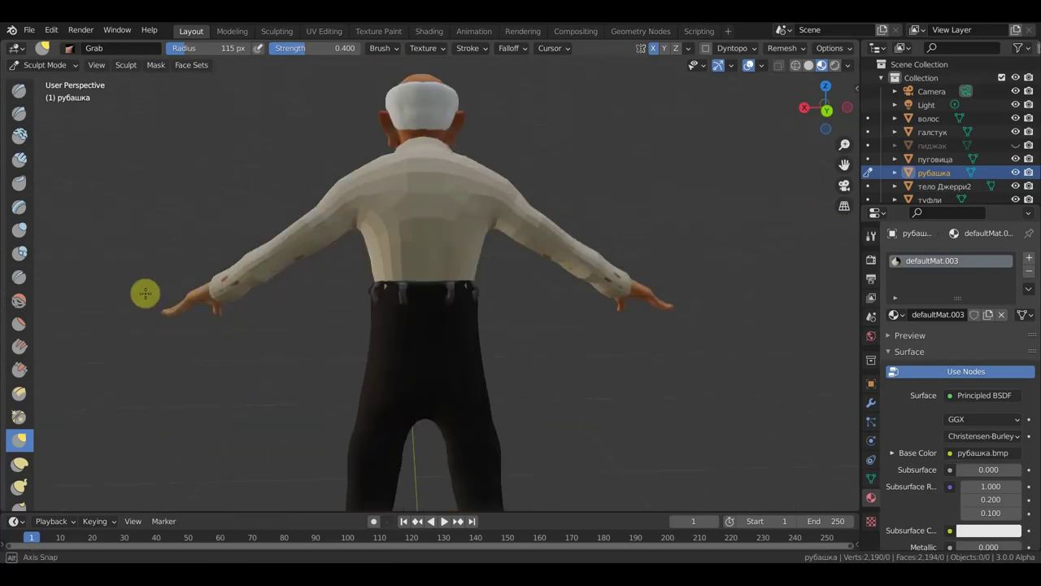
pyautogui.moveTo(405, 301)
pyautogui.mouseDown(button='middle')
pyautogui.moveTo(576, 330)
pyautogui.moveTo(789, 331)
pyautogui.moveTo(844, 314)
pyautogui.mouseUp(button='middle')
pyautogui.press('KP_1')
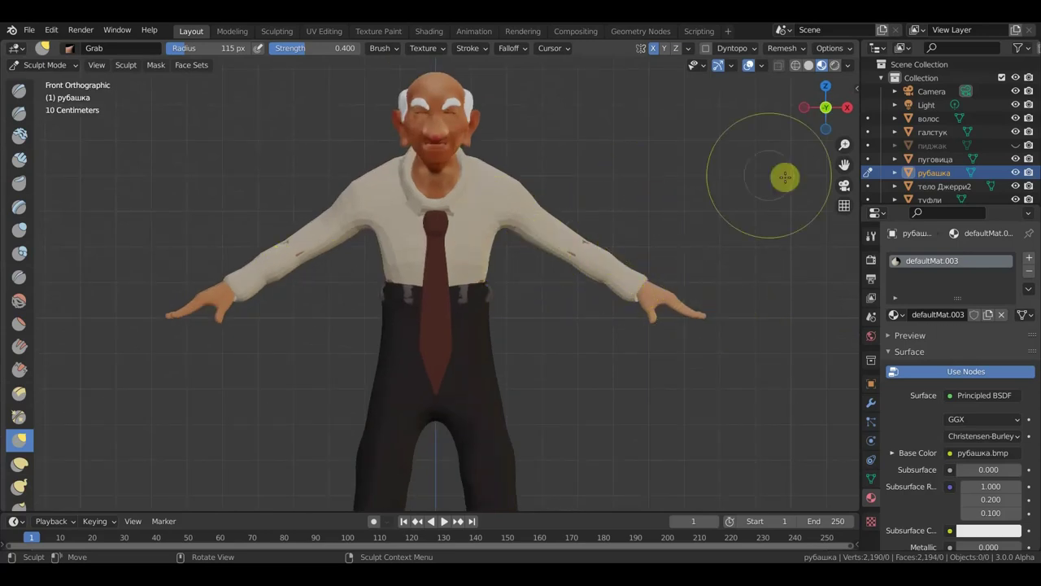
pyautogui.click(49, 65)
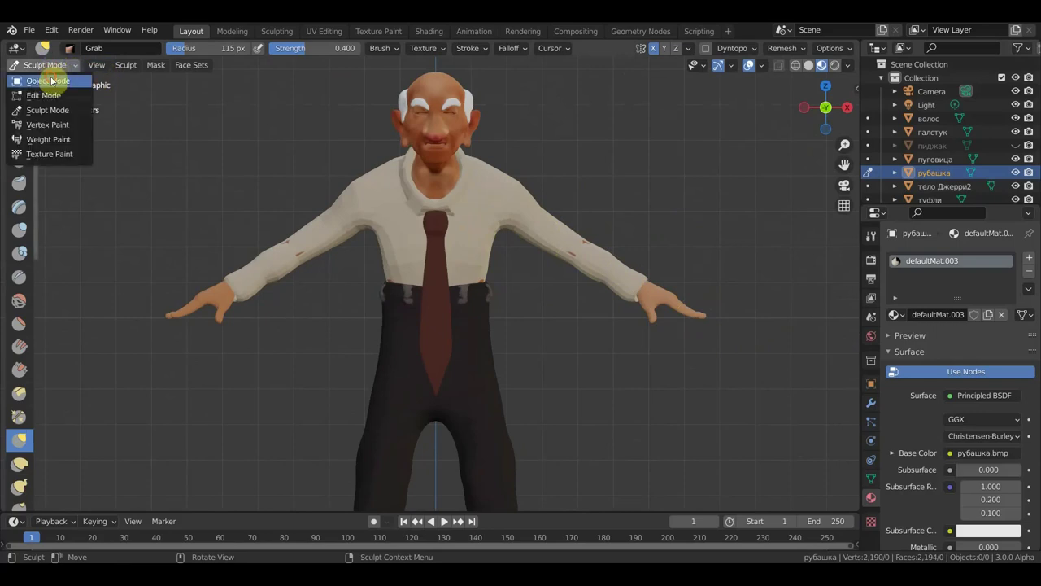
# Step: Return to Object Mode and apply Shade Smooth to the shirt and trousers
pyautogui.click(49, 79)
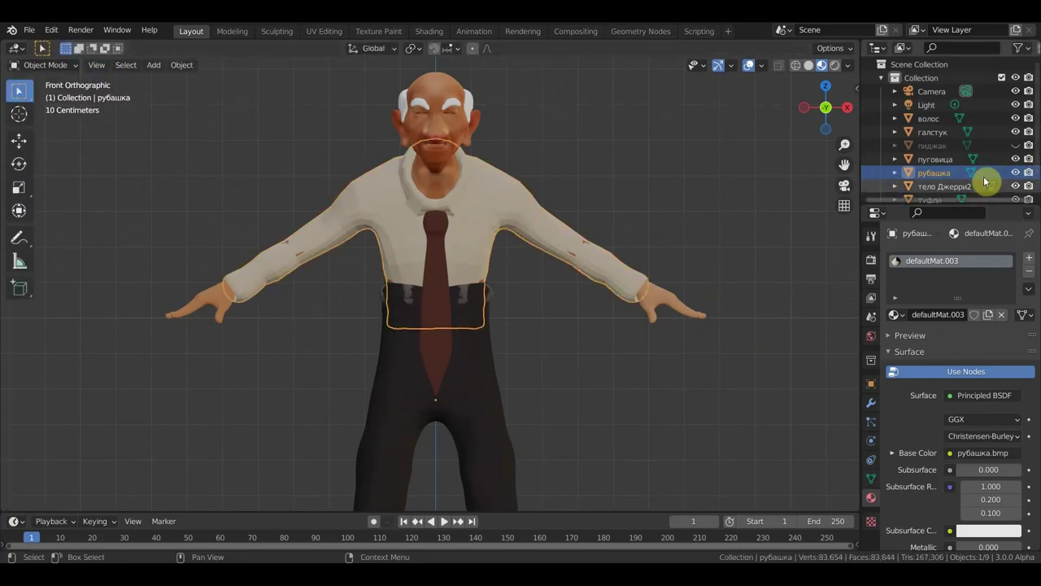
pyautogui.rightClick(553, 237)
pyautogui.click(551, 235)
pyautogui.click(476, 422)
pyautogui.rightClick(476, 421)
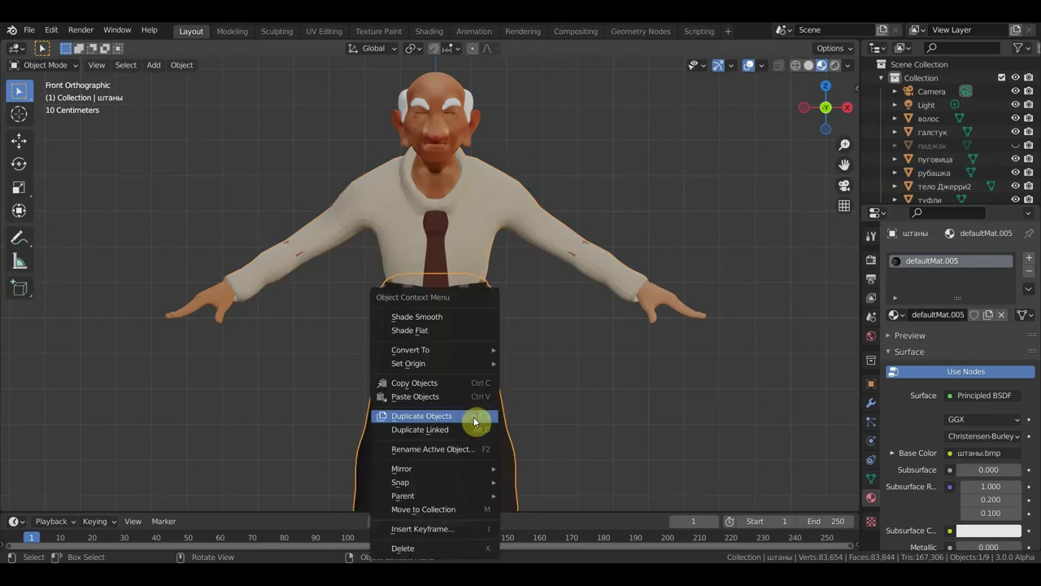
pyautogui.click(447, 323)
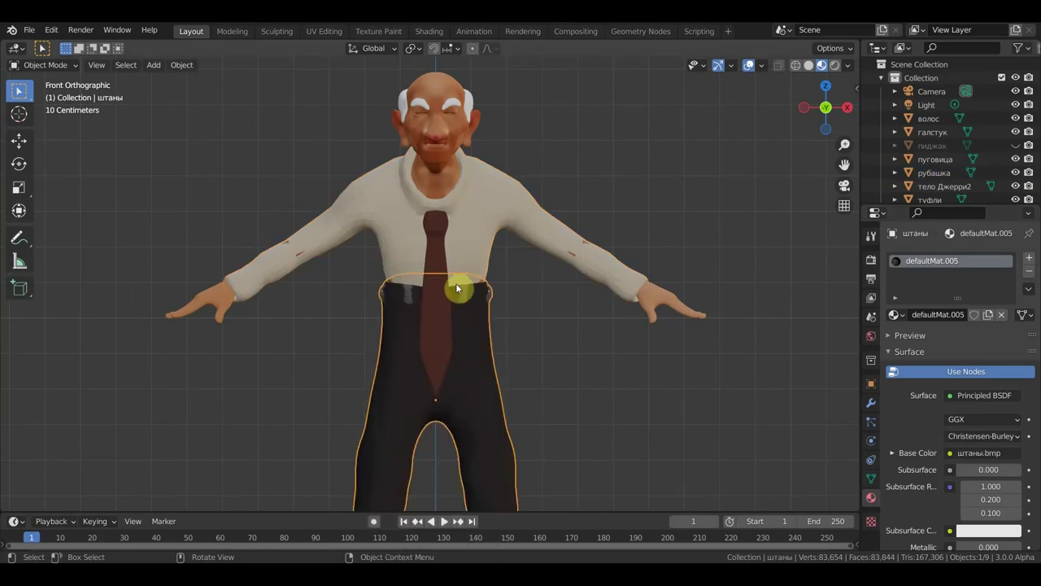
# Step: Apply Shade Smooth to the body, hair and tie objects
pyautogui.click(437, 107)
pyautogui.rightClick(438, 107)
pyautogui.click(438, 104)
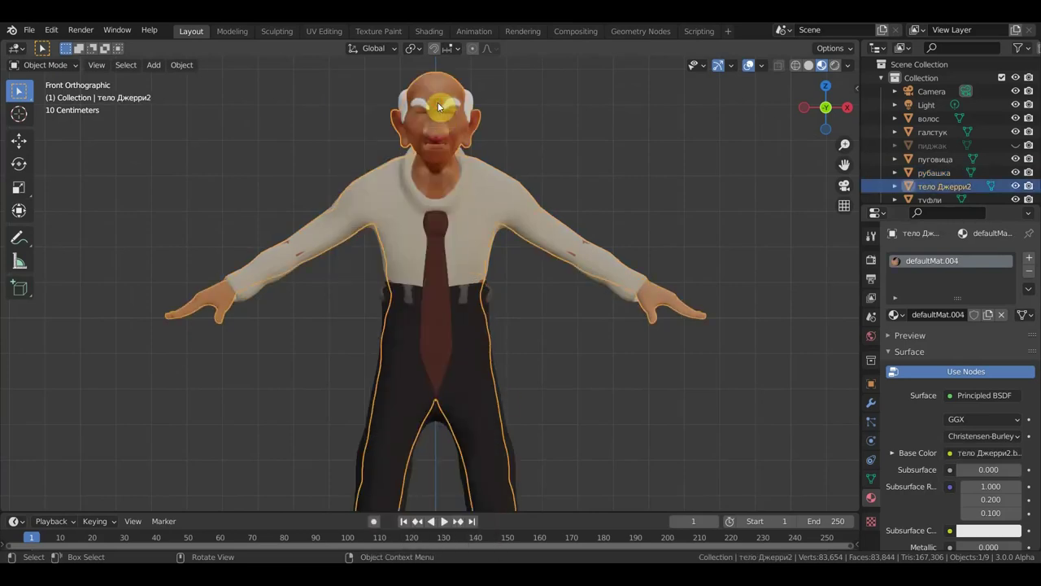
pyautogui.click(466, 102)
pyautogui.rightClick(466, 101)
pyautogui.click(465, 104)
pyautogui.click(433, 297)
pyautogui.rightClick(432, 298)
pyautogui.click(433, 297)
# Step: Unhide the пиджак jacket and centre the character in front orthographic view
pyautogui.scroll(-3, 552, 326)
pyautogui.scroll(-1, 551, 327)
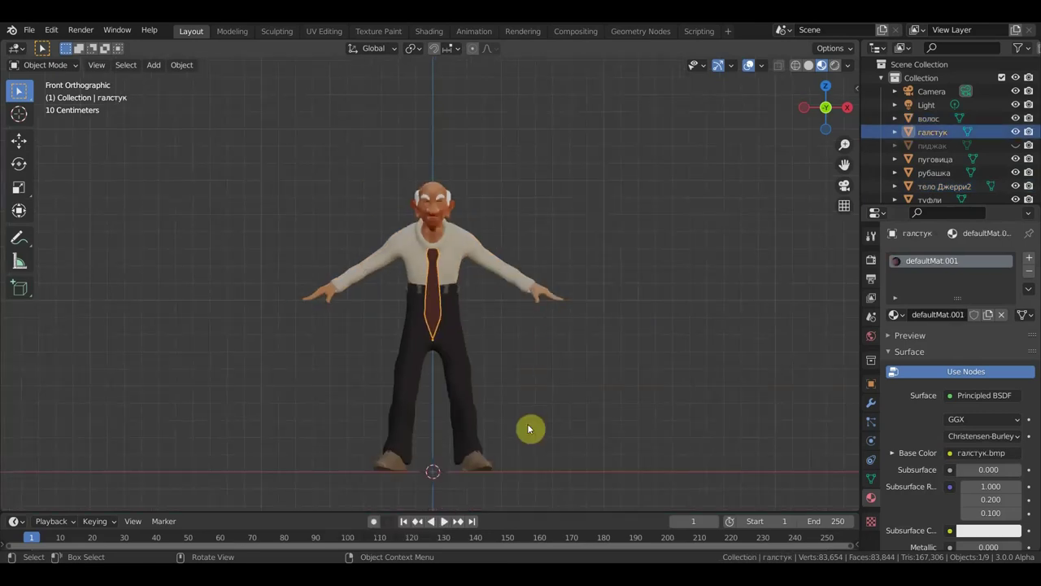
pyautogui.moveTo(530, 423); pyautogui.dragTo(444, 431, button='middle')
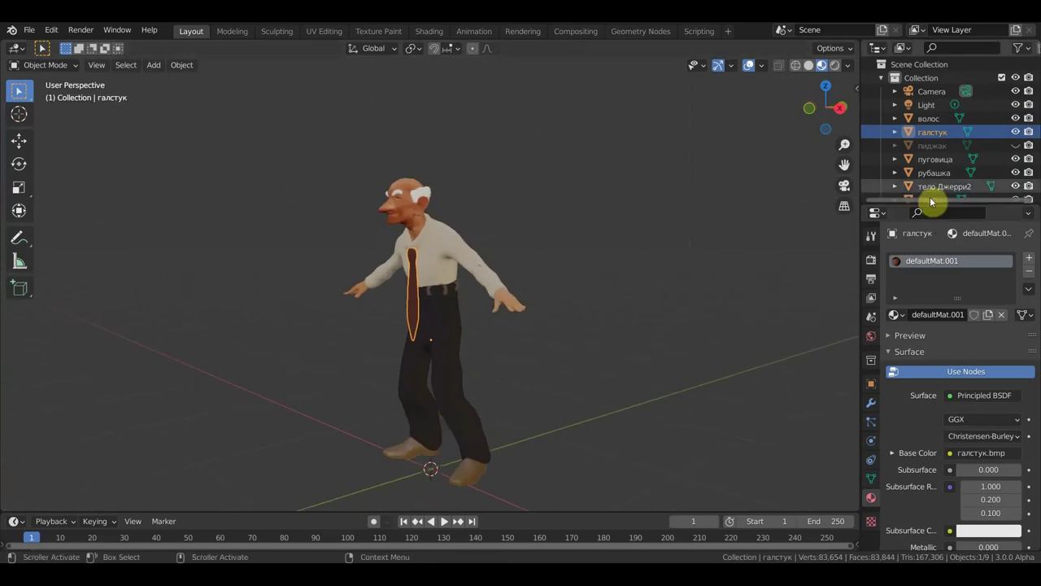
pyautogui.click(1016, 145)
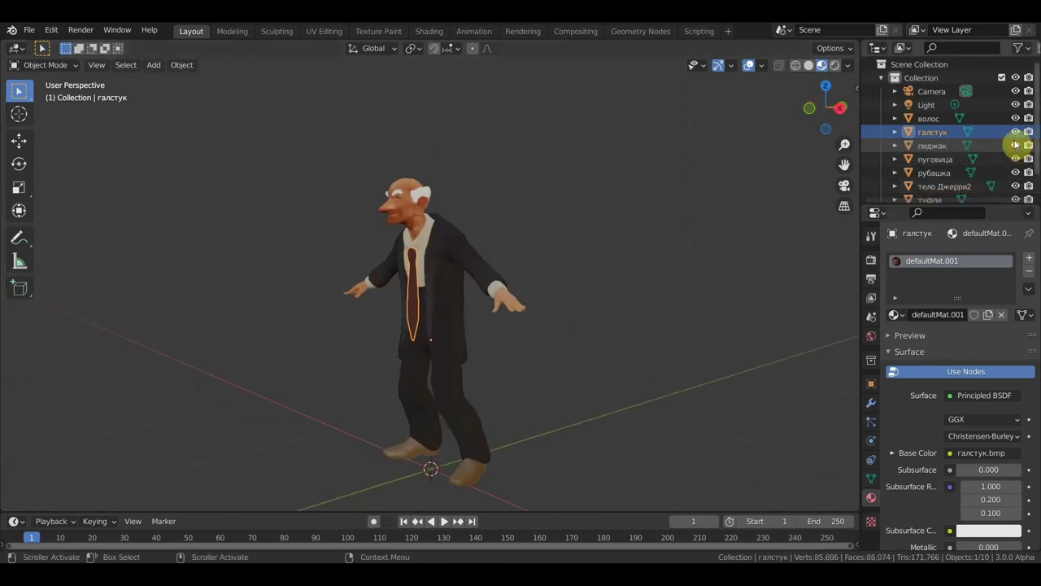
pyautogui.moveTo(737, 242); pyautogui.dragTo(772, 255, button='middle')
pyautogui.press('KP_1')
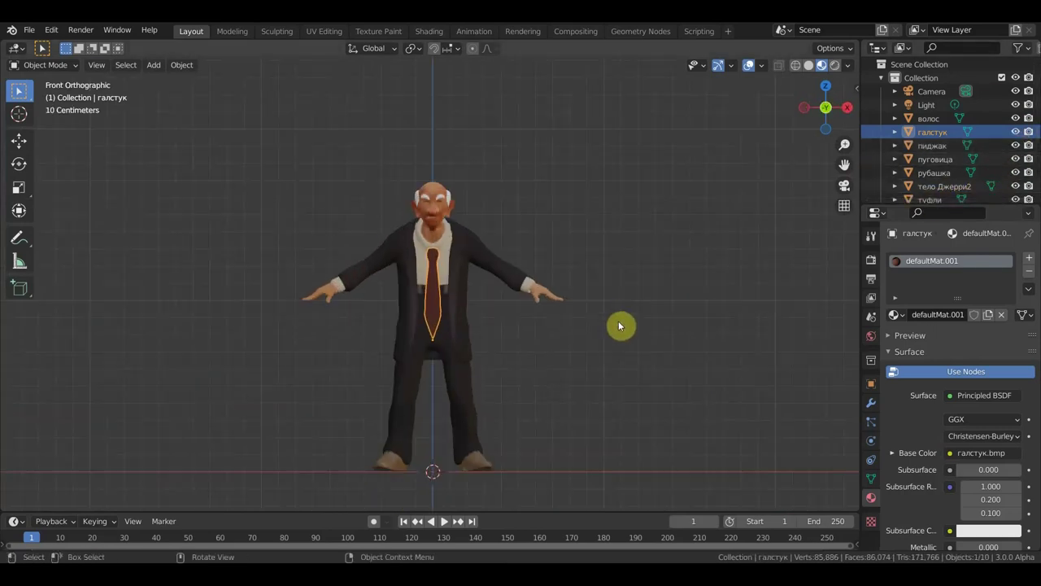
pyautogui.scroll(1, 610, 338)
pyautogui.scroll(2, 602, 350)
pyautogui.keyDown('shift'); pyautogui.moveTo(600, 318); pyautogui.dragTo(600, 315, button='middle'); pyautogui.keyUp('shift')
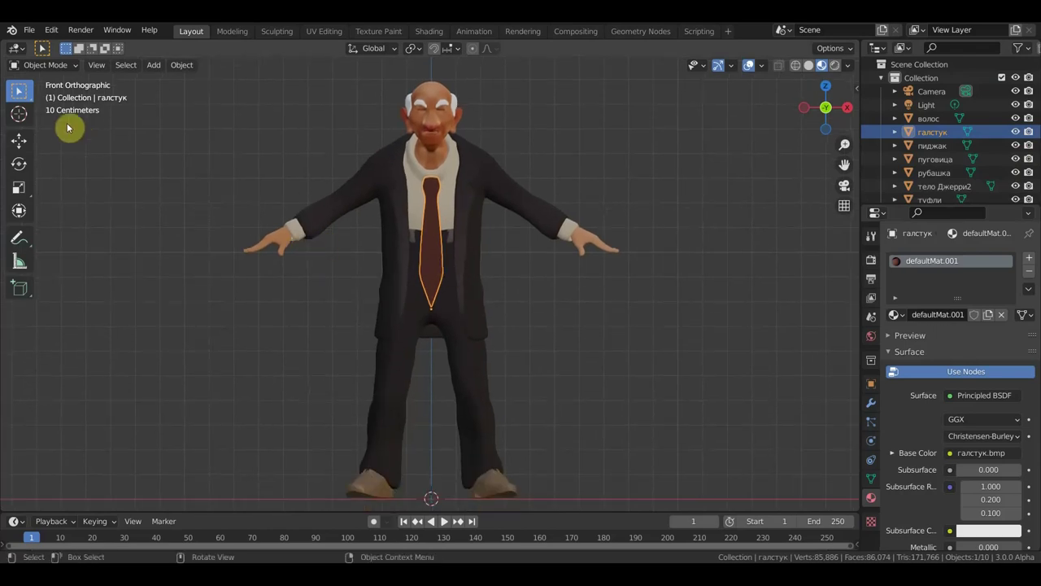
# Step: Use Save As to store the scene as Джерри.blend in Desktop/Игра Джерри
pyautogui.click(29, 31)
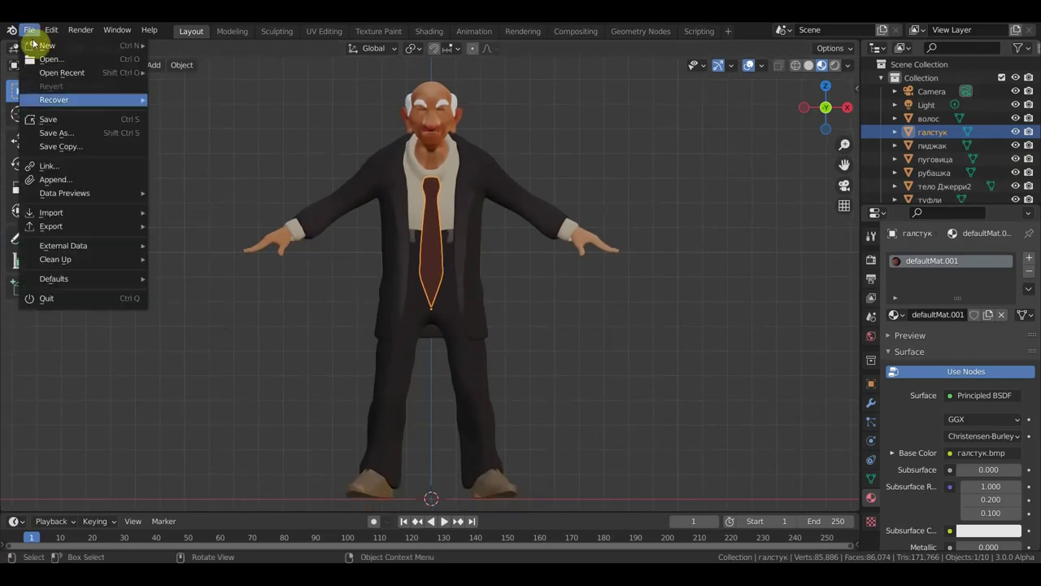
pyautogui.click(74, 134)
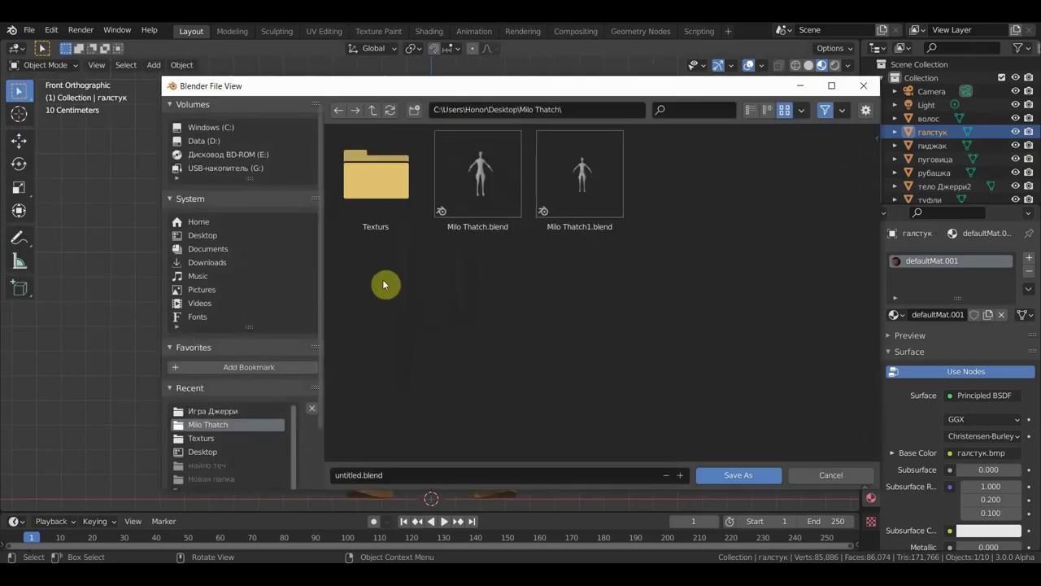
pyautogui.click(203, 235)
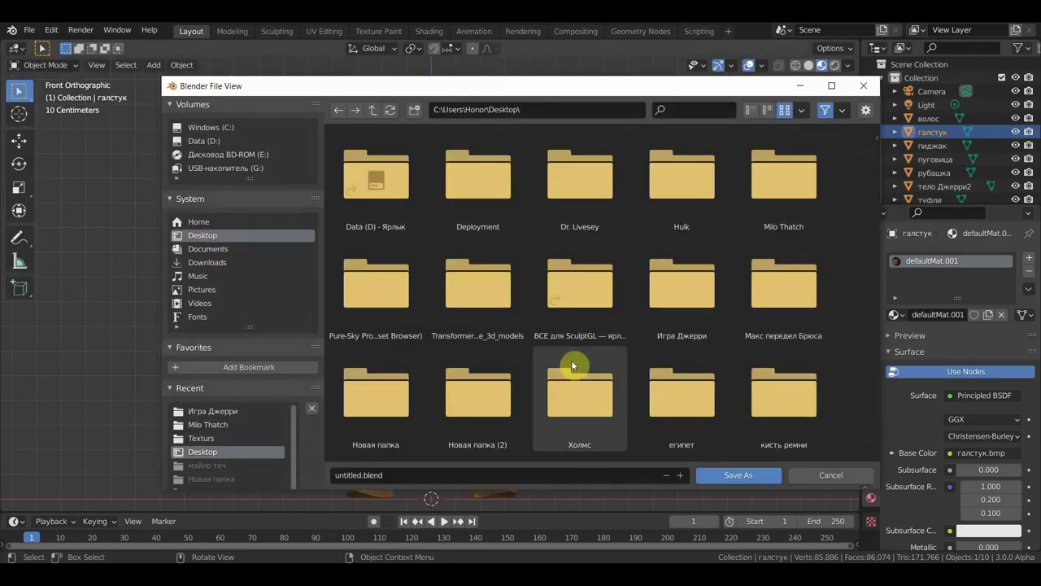
pyautogui.scroll(-1, 617, 376)
pyautogui.doubleClick(692, 286)
pyautogui.click(394, 474)
pyautogui.write('Джерри')
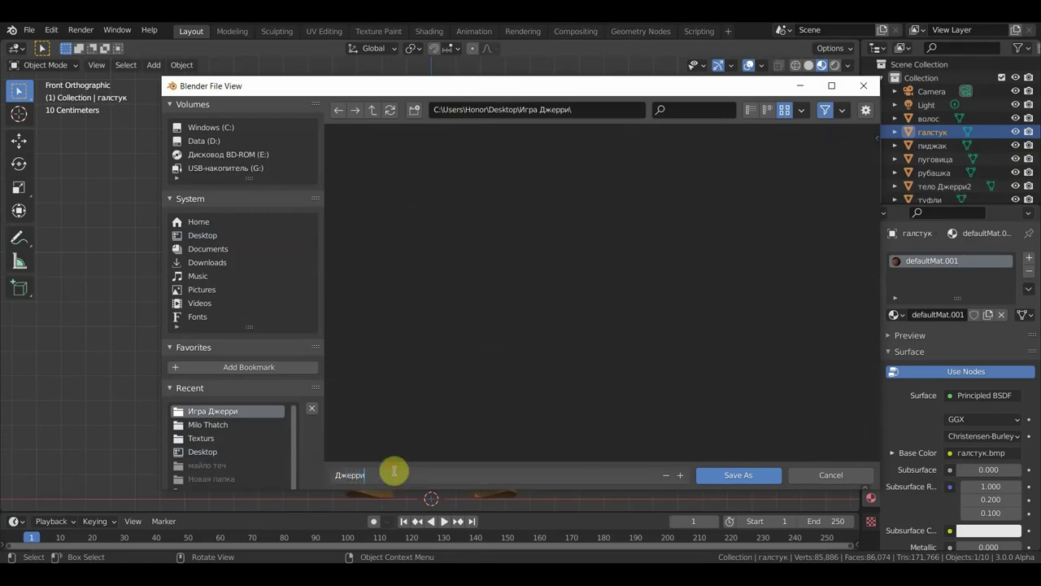
pyautogui.press('Return')
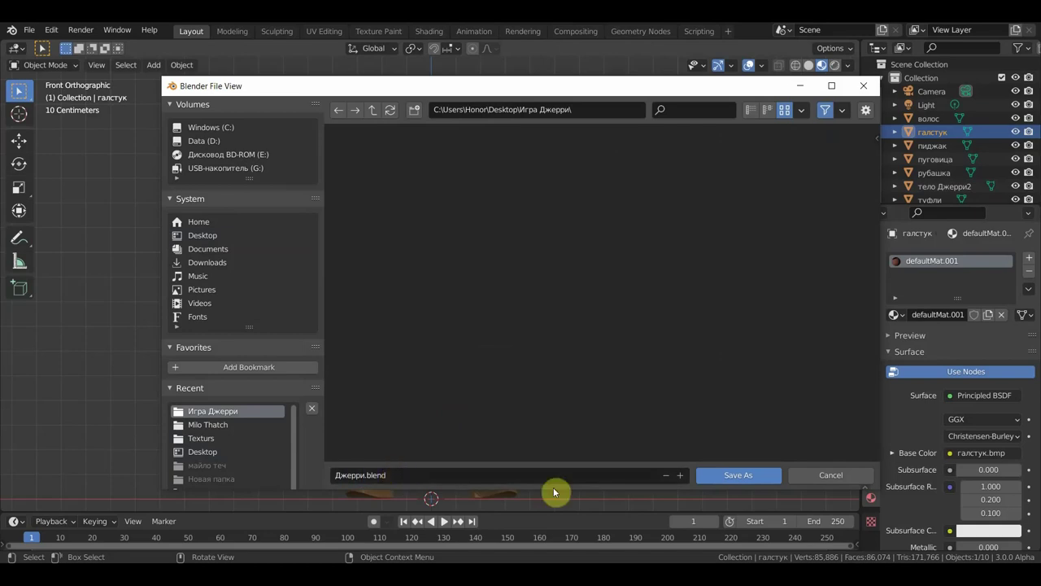
pyautogui.click(737, 478)
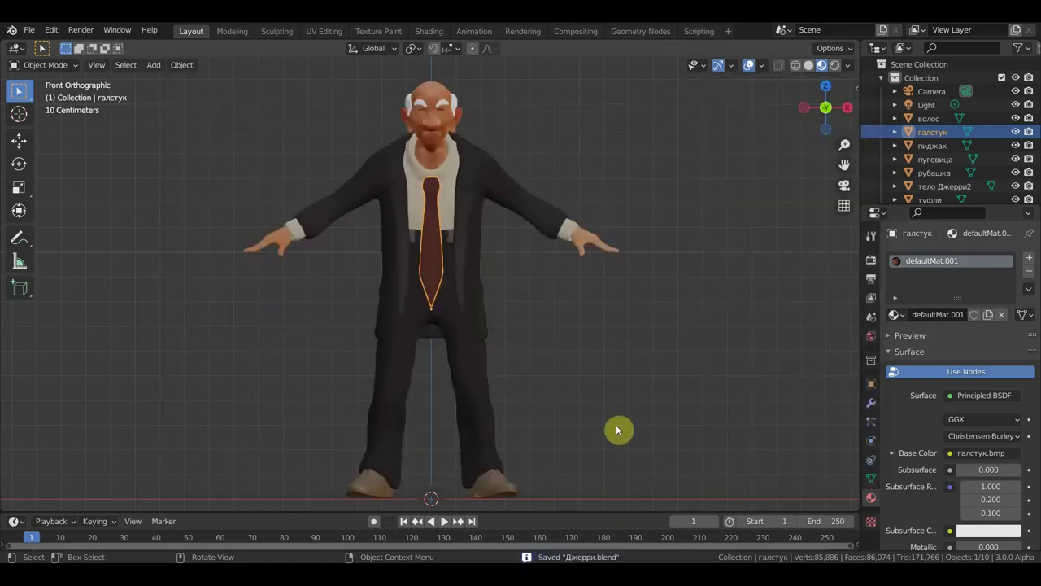
# Step: Apply Shade Smooth to the пиджак jacket, orbit back toward the front, and deselect it
pyautogui.scroll(-1, 664, 374)
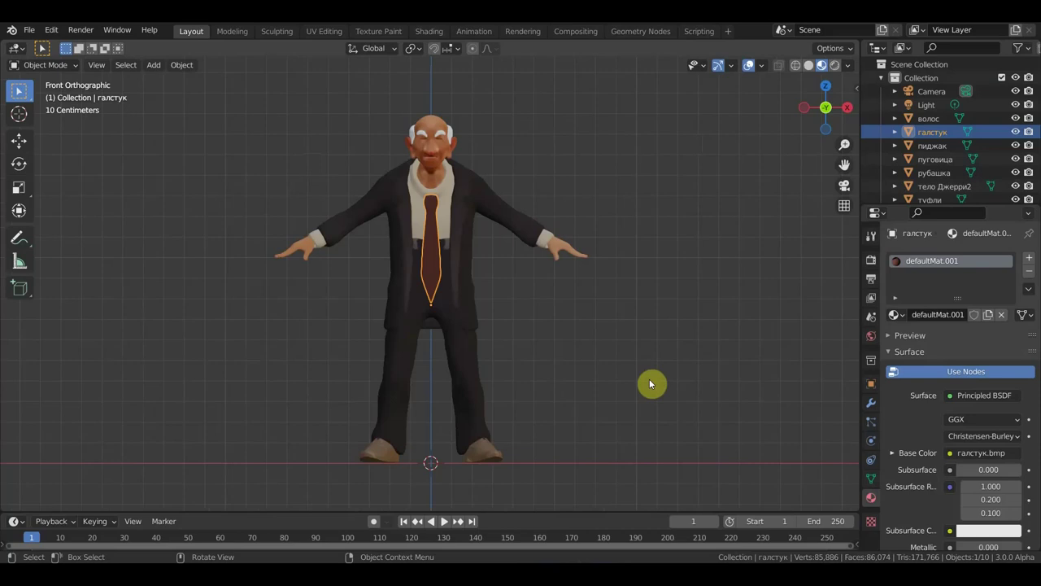
pyautogui.moveTo(692, 365)
pyautogui.mouseDown(button='middle')
pyautogui.moveTo(605, 383)
pyautogui.moveTo(725, 384)
pyautogui.mouseUp(button='middle')
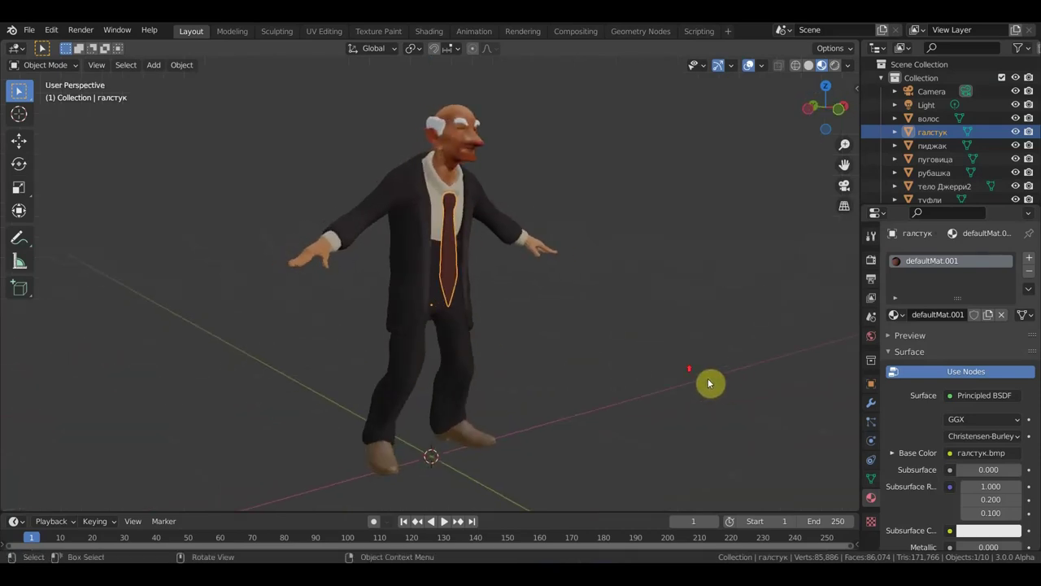
pyautogui.scroll(3, 684, 369)
pyautogui.scroll(-1, 683, 369)
pyautogui.click(416, 257)
pyautogui.rightClick(404, 247)
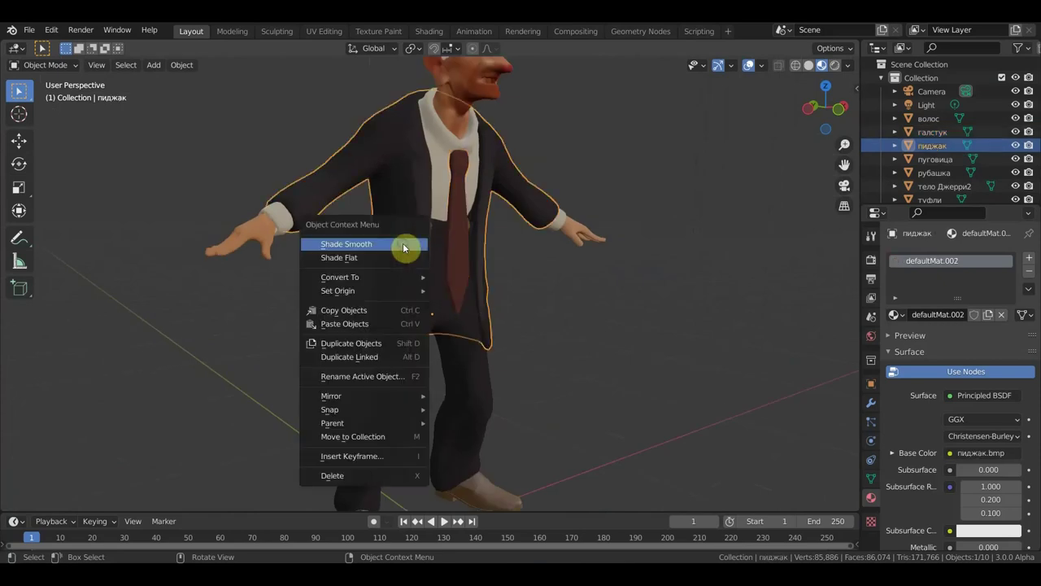
pyautogui.click(404, 247)
pyautogui.moveTo(406, 249)
pyautogui.mouseDown(button='middle')
pyautogui.moveTo(323, 255)
pyautogui.moveTo(344, 251)
pyautogui.mouseUp(button='middle')
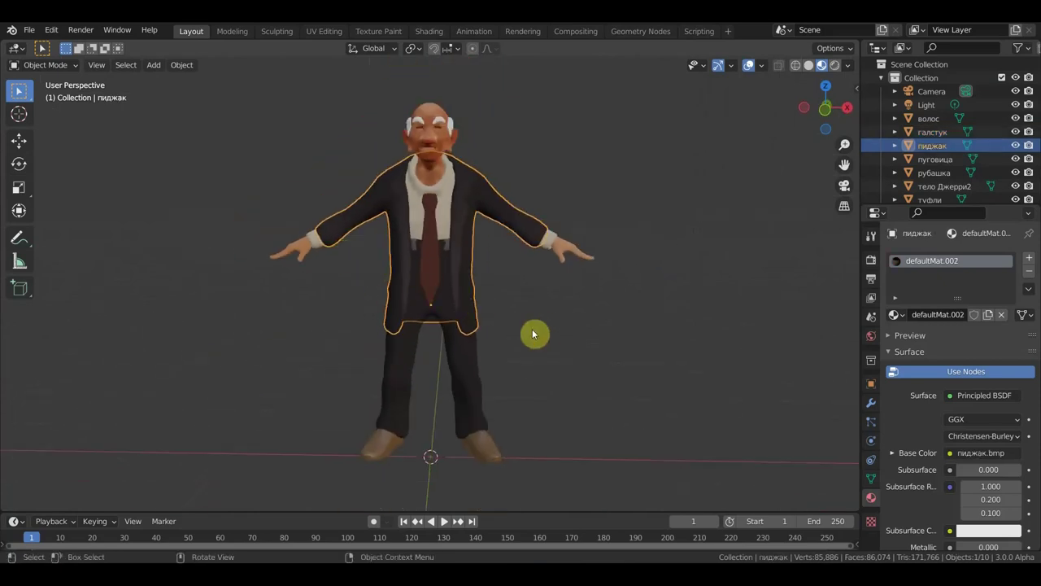
pyautogui.click(45, 64)
pyautogui.click(33, 30)
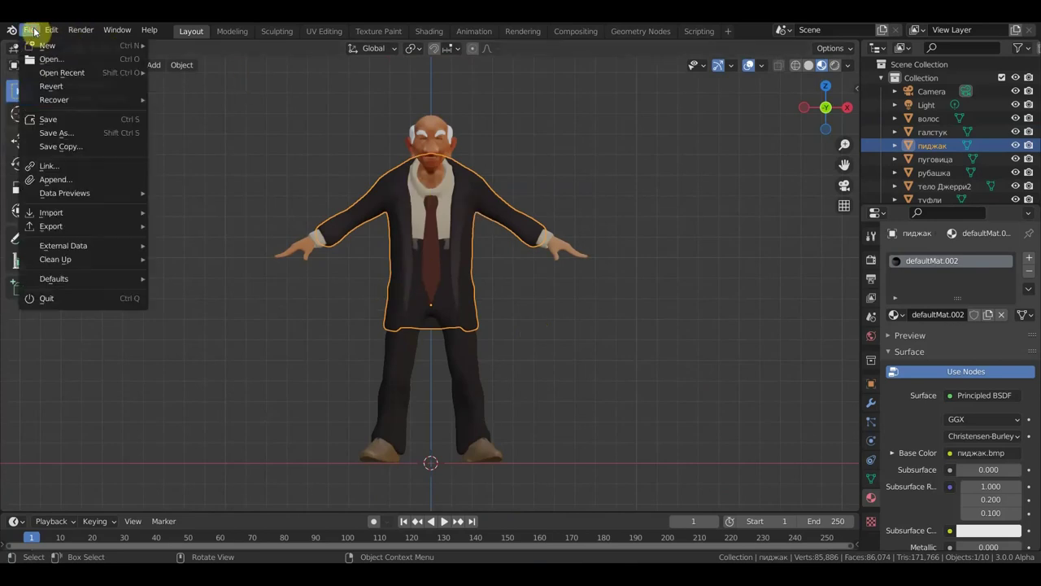
pyautogui.click(277, 153)
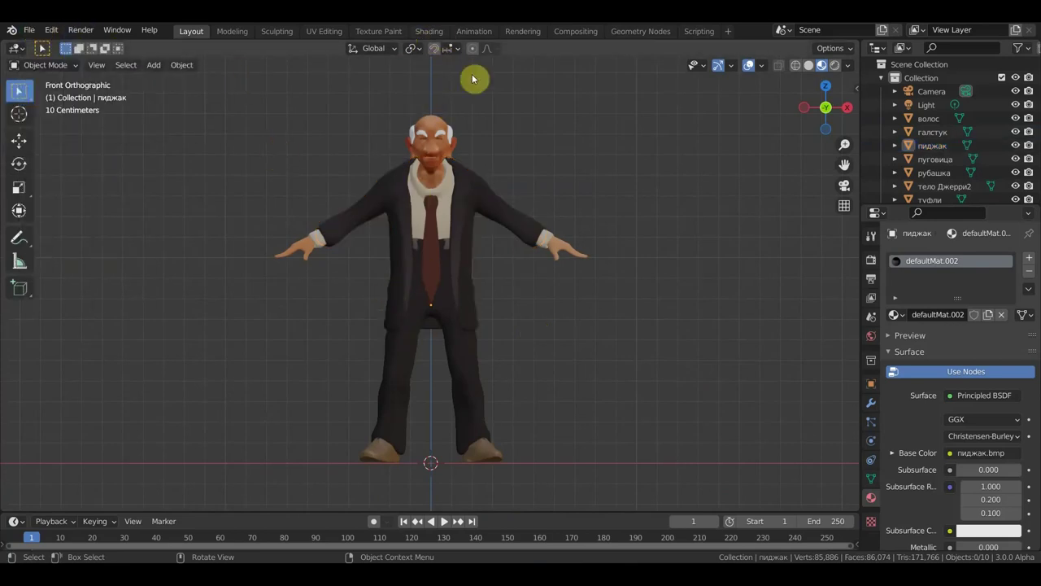
# Step: Switch to the Shading workspace and frame the character and node editor
pyautogui.click(432, 33)
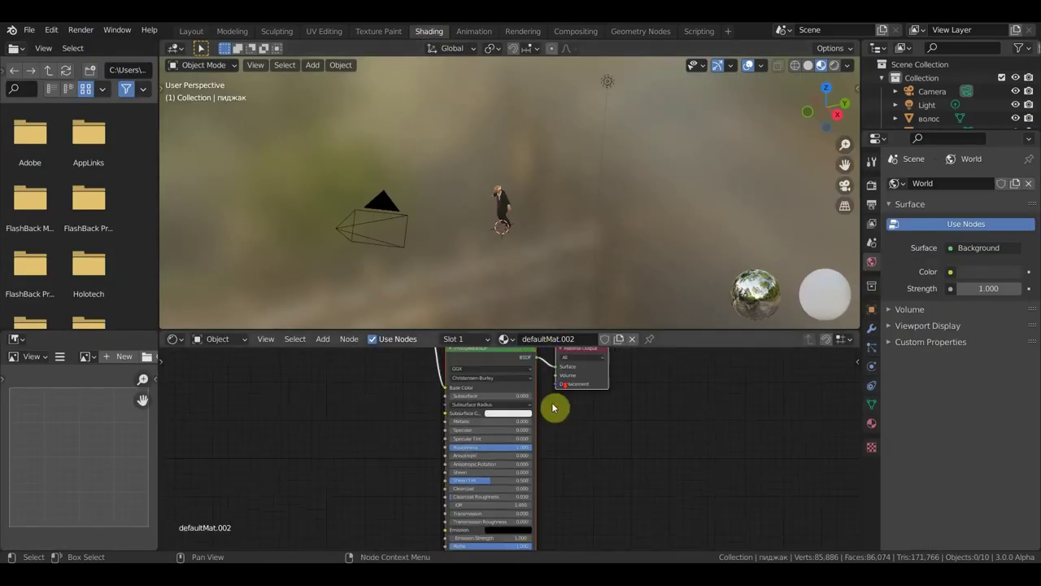
pyautogui.scroll(5, 558, 278)
pyautogui.moveTo(558, 279)
pyautogui.mouseDown(button='middle')
pyautogui.moveTo(653, 235)
pyautogui.moveTo(635, 233)
pyautogui.mouseUp(button='middle')
pyautogui.scroll(-2, 411, 444)
pyautogui.moveTo(409, 450); pyautogui.dragTo(417, 397, button='middle')
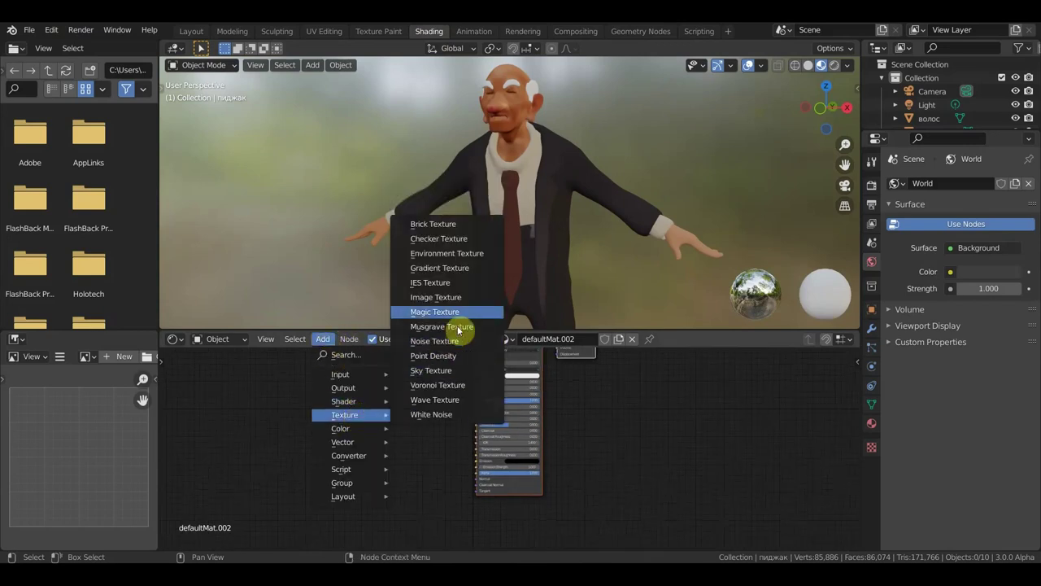
# Step: Add Image Texture and Normal Map nodes to the jacket material and wire them to the shader
pyautogui.click(460, 296)
pyautogui.click(330, 444)
pyautogui.scroll(2, 390, 477)
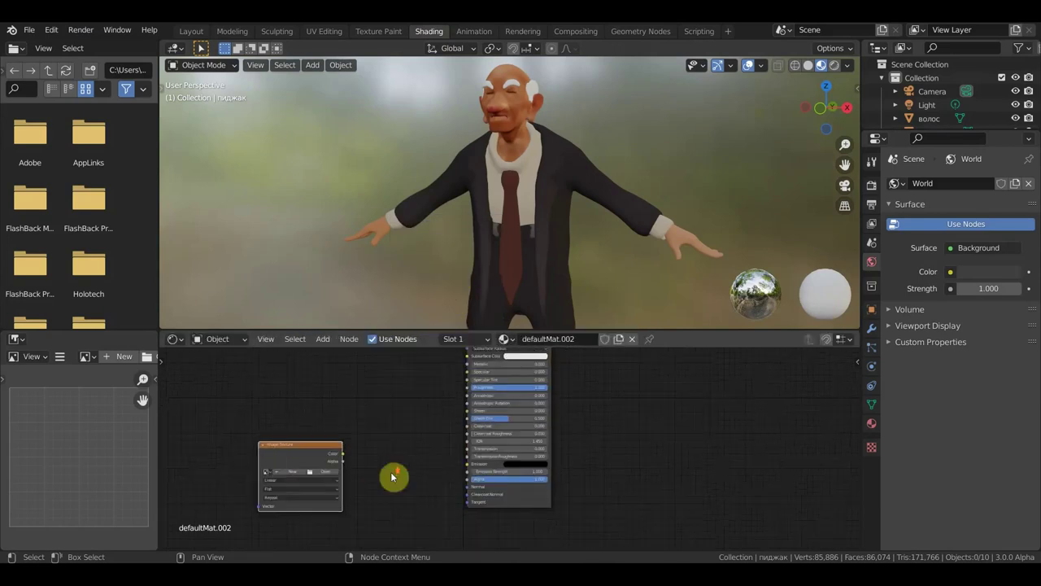
pyautogui.moveTo(391, 477); pyautogui.dragTo(442, 442, button='middle')
pyautogui.click(323, 339)
pyautogui.moveTo(345, 442)
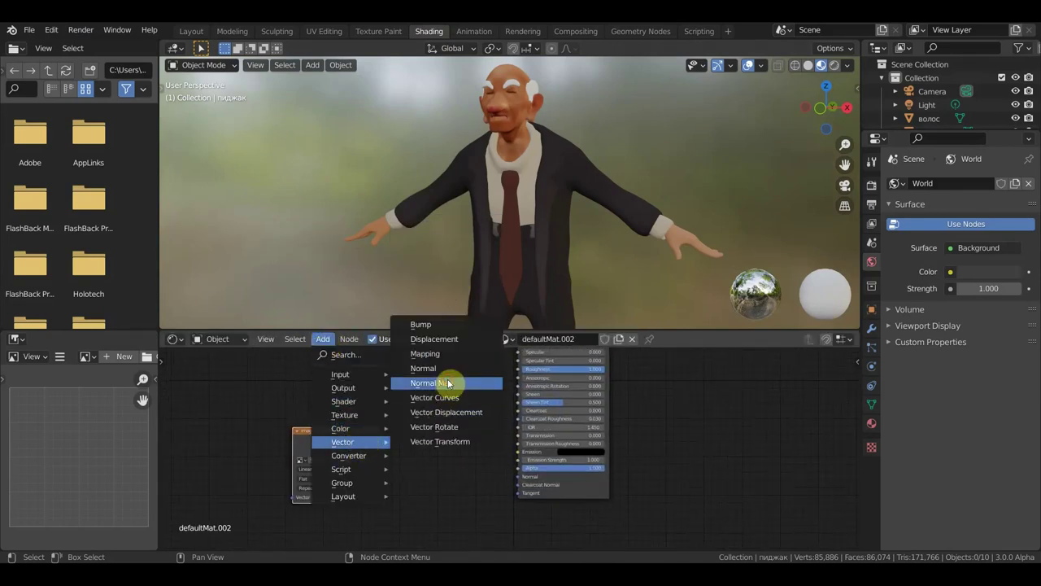
pyautogui.click(444, 382)
pyautogui.click(447, 478)
pyautogui.scroll(2, 451, 472)
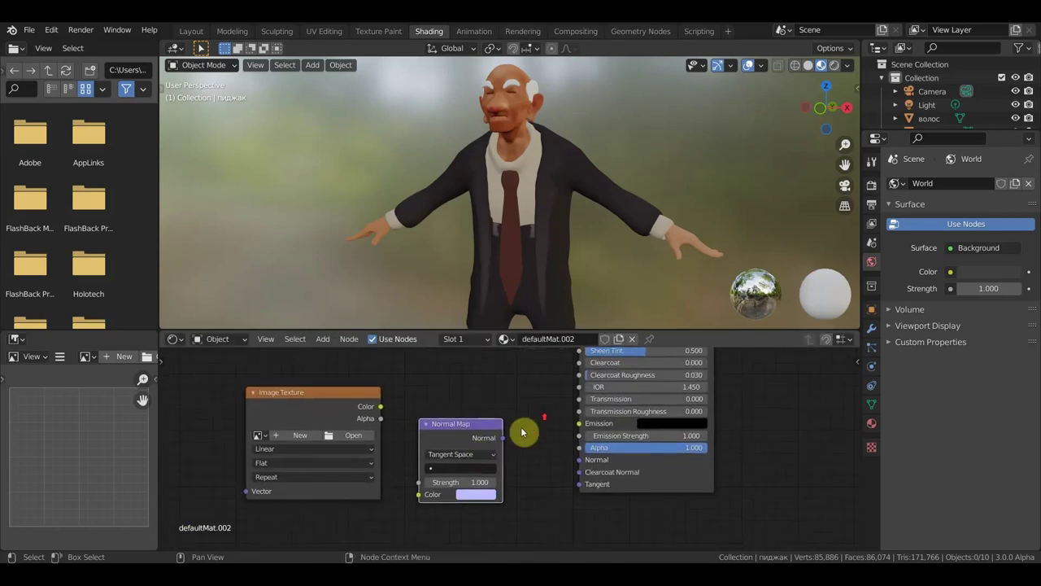
pyautogui.moveTo(502, 436); pyautogui.dragTo(578, 458)
pyautogui.moveTo(381, 406)
pyautogui.mouseDown()
pyautogui.moveTo(423, 503)
pyautogui.moveTo(419, 495)
pyautogui.mouseUp()
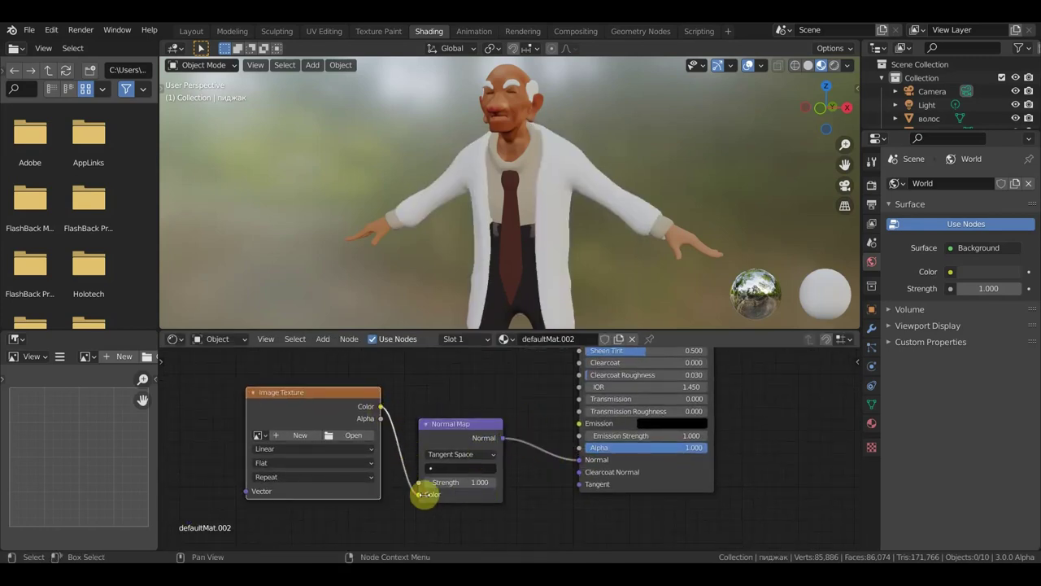
# Step: Cancel the image load, remove the shader Normal link, and select тело Джерри2
pyautogui.click(351, 435)
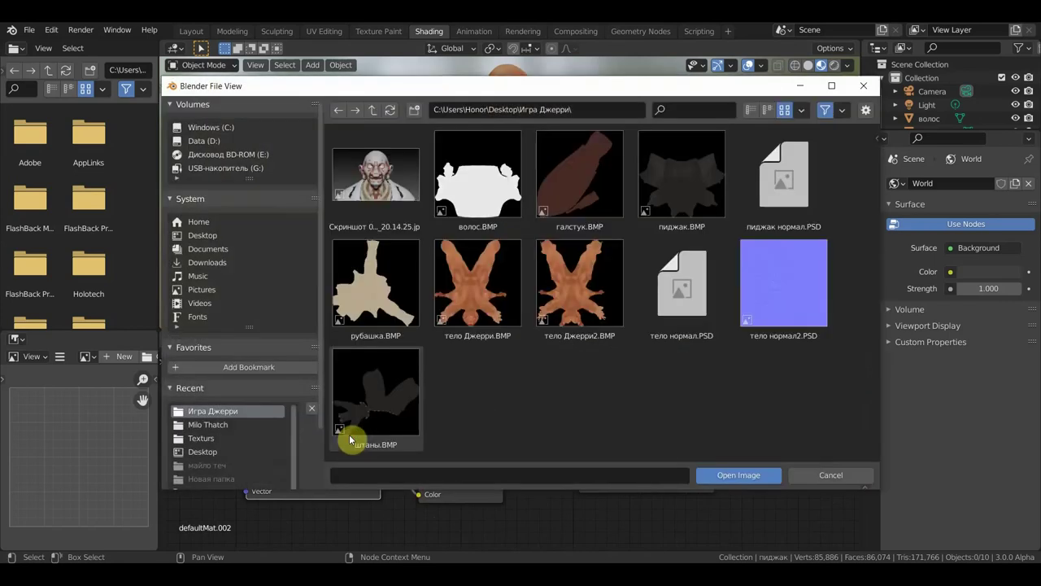
pyautogui.click(864, 86)
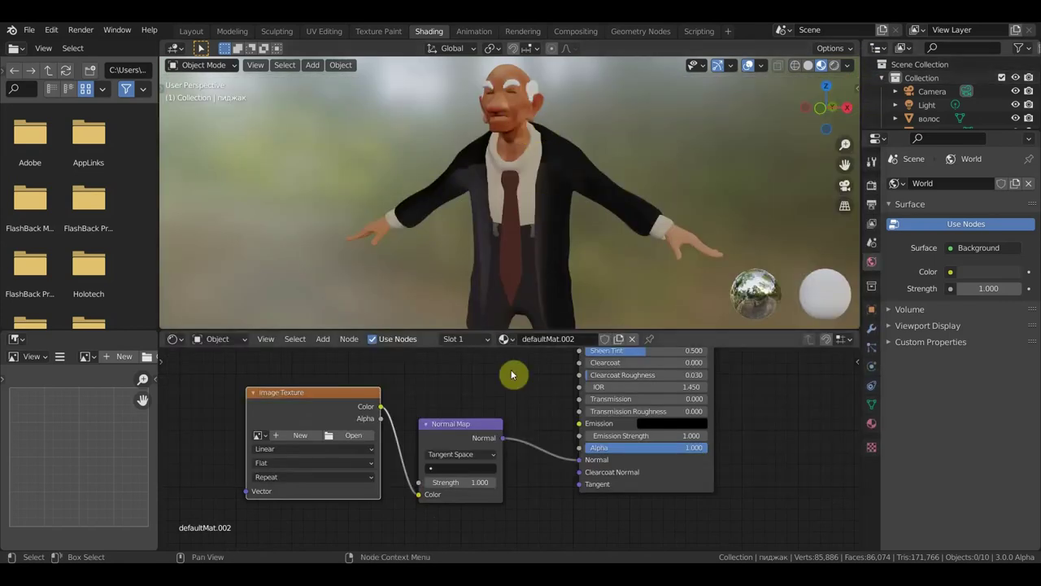
pyautogui.moveTo(580, 462); pyautogui.dragTo(410, 480)
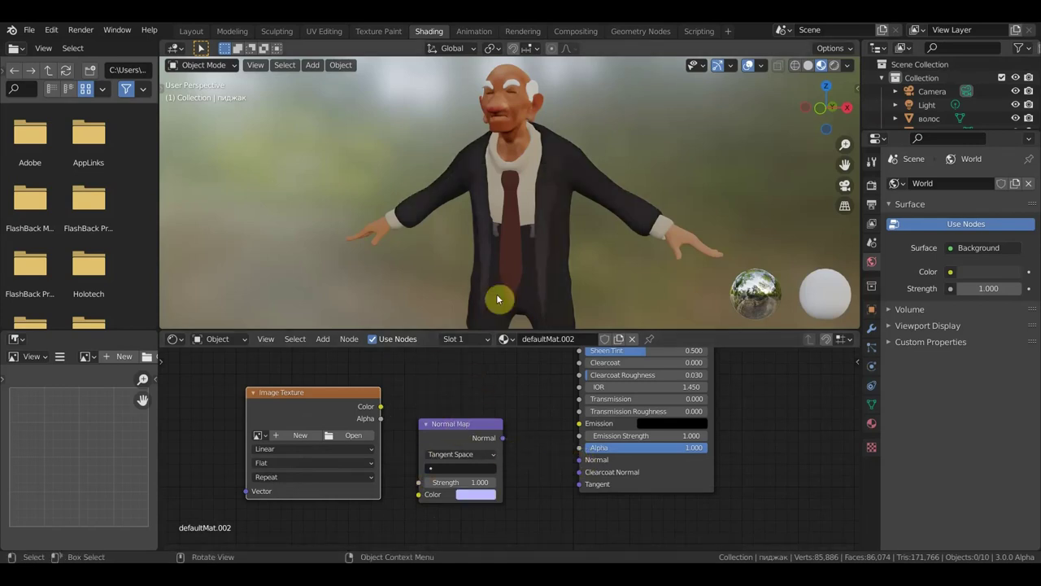
pyautogui.click(517, 111)
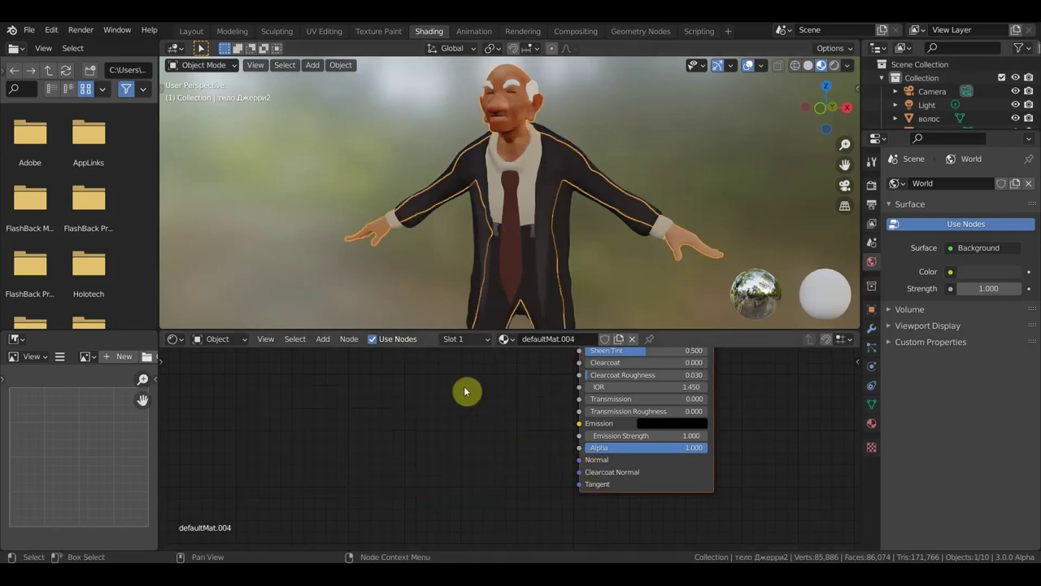
# Step: Add Image Texture and Normal Map nodes, linking Color to Normal Map and Normal to the BSDF
pyautogui.click(322, 339)
pyautogui.moveTo(345, 415)
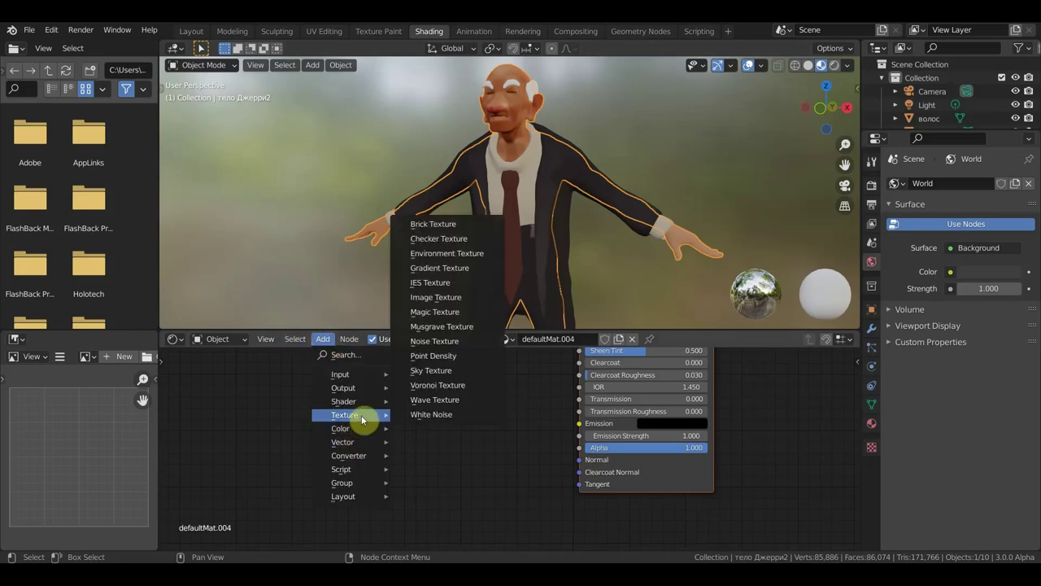
pyautogui.click(451, 297)
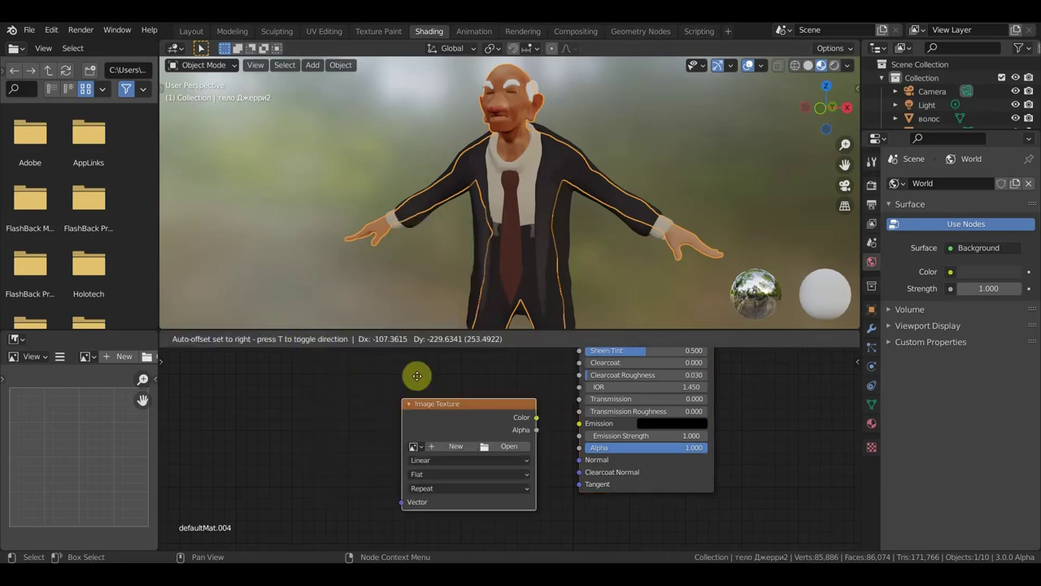
pyautogui.click(281, 394)
pyautogui.click(322, 340)
pyautogui.moveTo(342, 441)
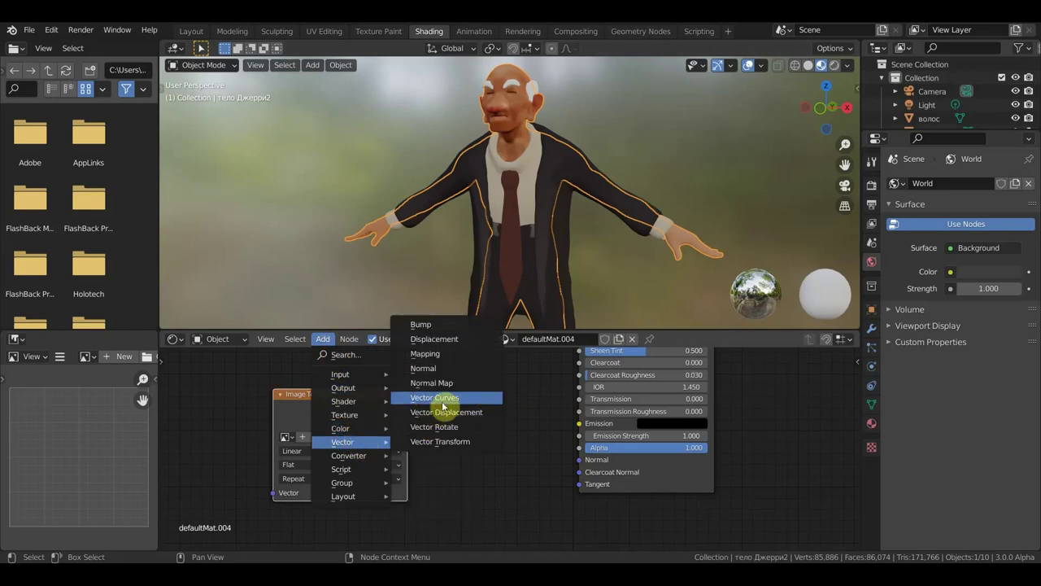
pyautogui.click(439, 382)
pyautogui.click(536, 439)
pyautogui.moveTo(543, 435); pyautogui.dragTo(581, 463)
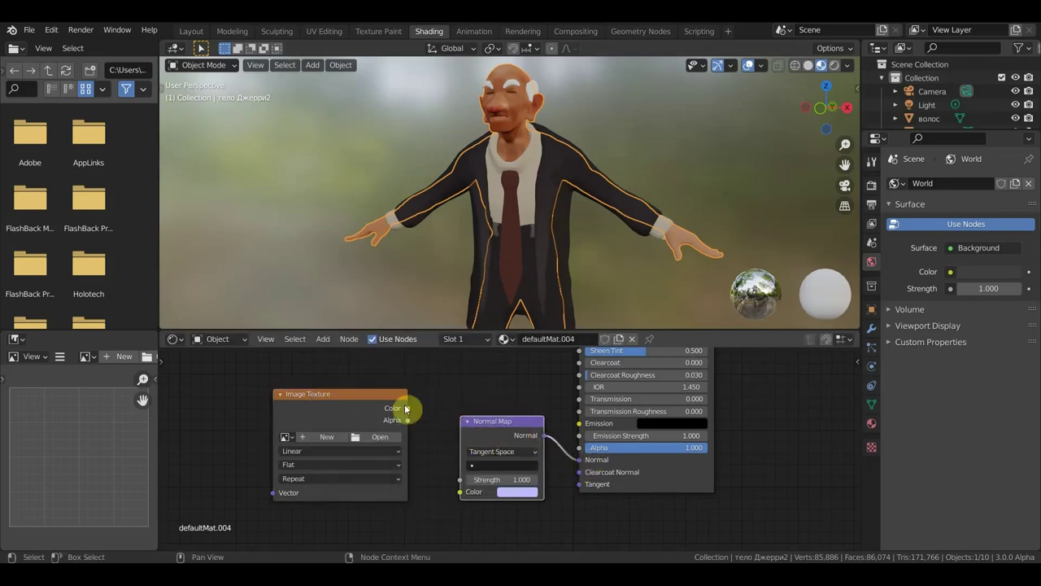
pyautogui.moveTo(408, 409)
pyautogui.mouseDown()
pyautogui.moveTo(462, 504)
pyautogui.moveTo(462, 493)
pyautogui.mouseUp()
# Step: Load the тело нормал2.PSD image into the Image Texture node
pyautogui.click(382, 437)
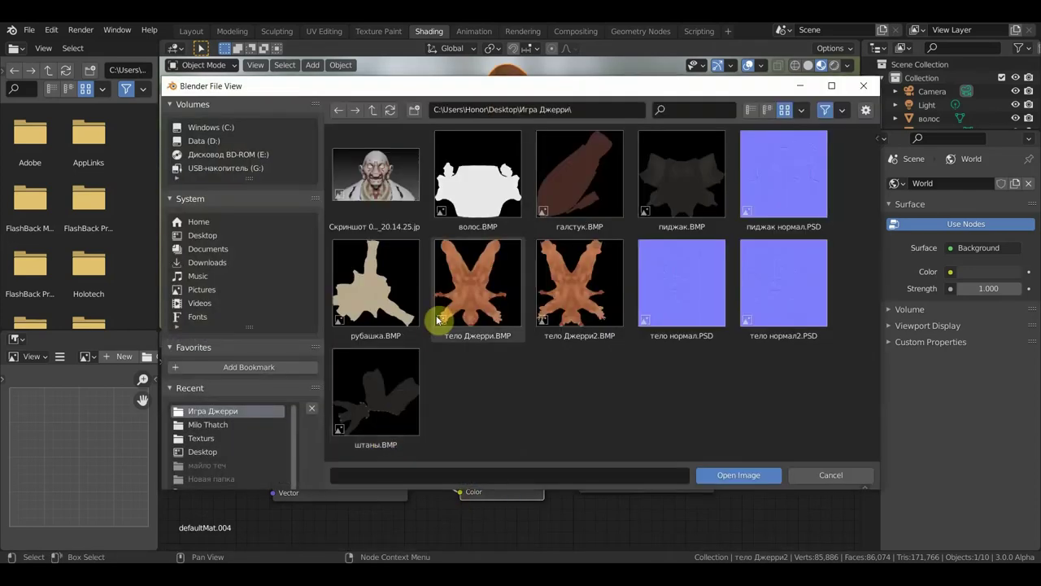
pyautogui.click(571, 298)
pyautogui.click(738, 478)
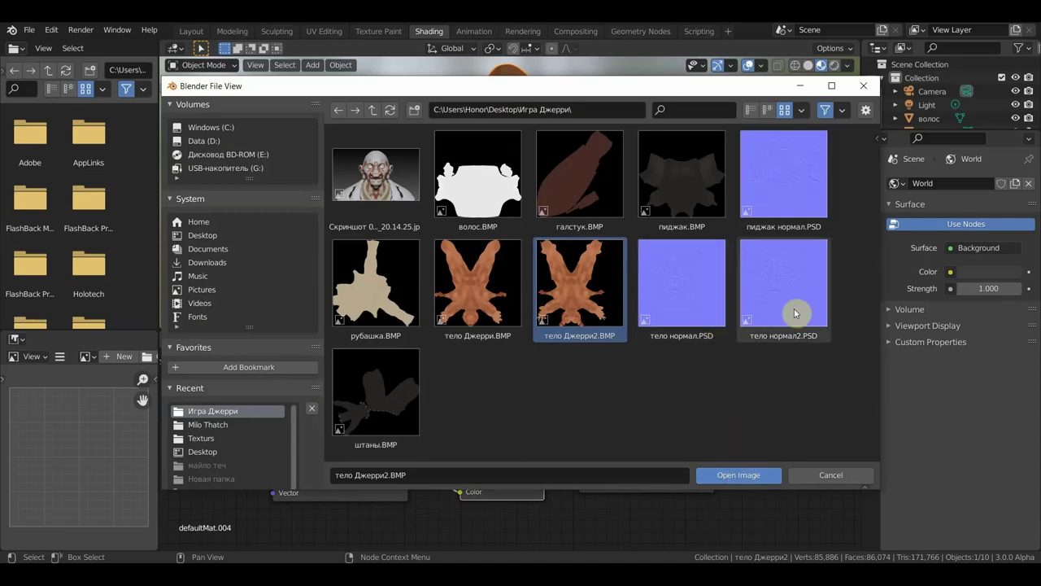
pyautogui.click(797, 311)
pyautogui.click(769, 477)
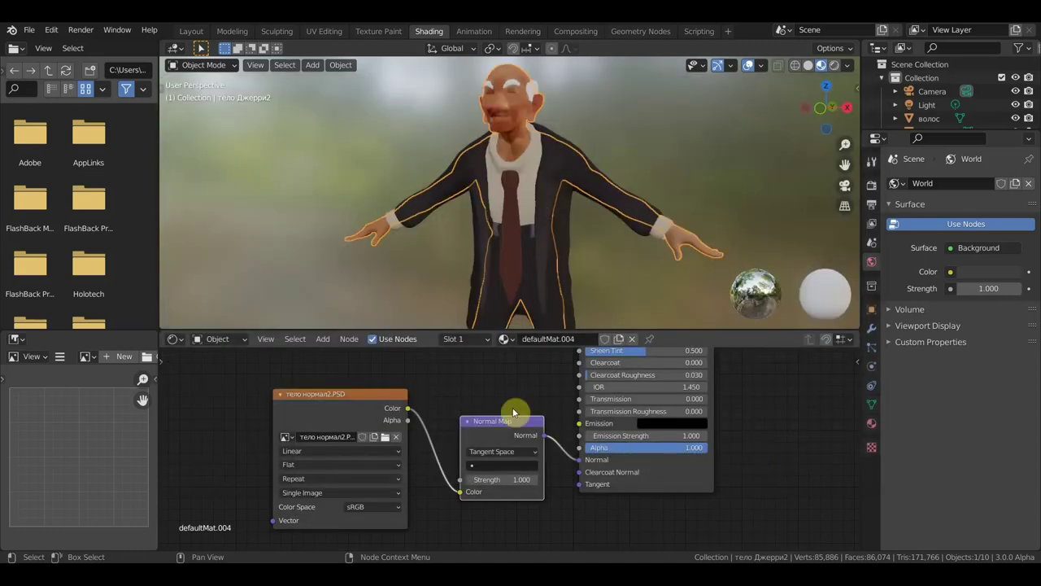
# Step: Enlarge the Outliner and hide the пиджак, рубашка and галстук objects
pyautogui.scroll(3, 523, 250)
pyautogui.scroll(2, 595, 255)
pyautogui.scroll(1, 597, 255)
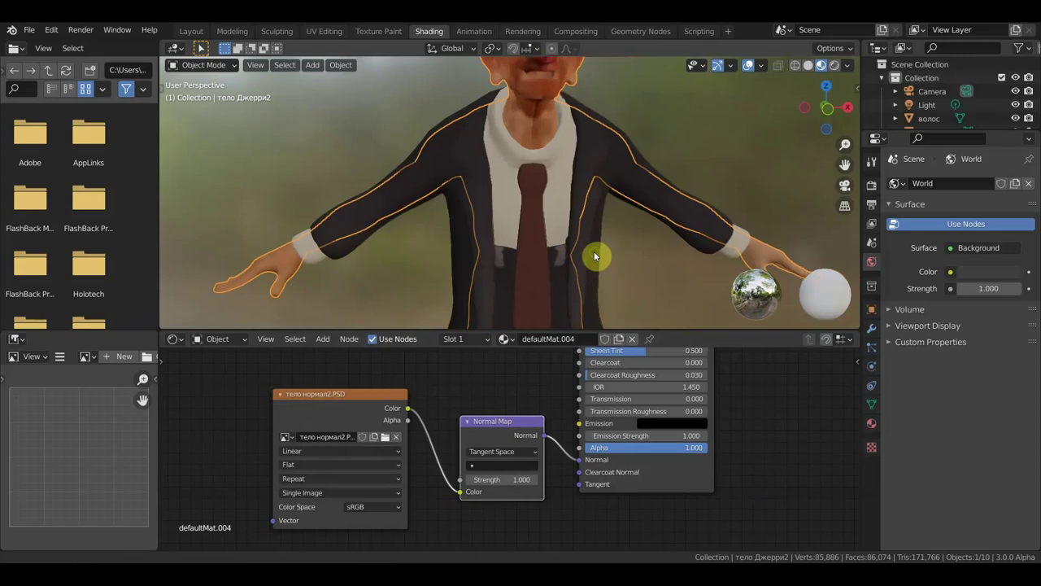
pyautogui.scroll(2, 539, 239)
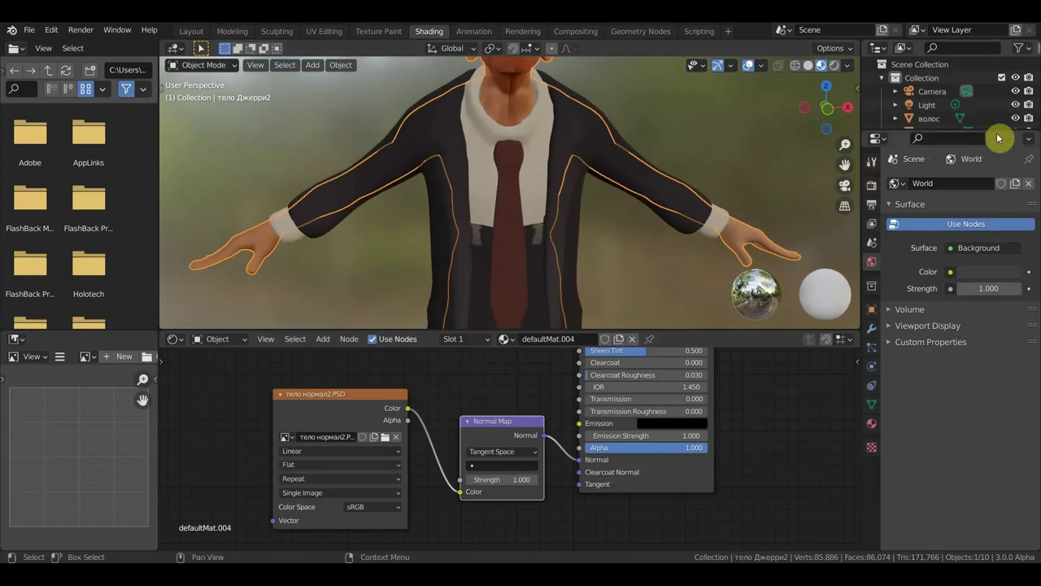
pyautogui.moveTo(999, 130); pyautogui.dragTo(1008, 253)
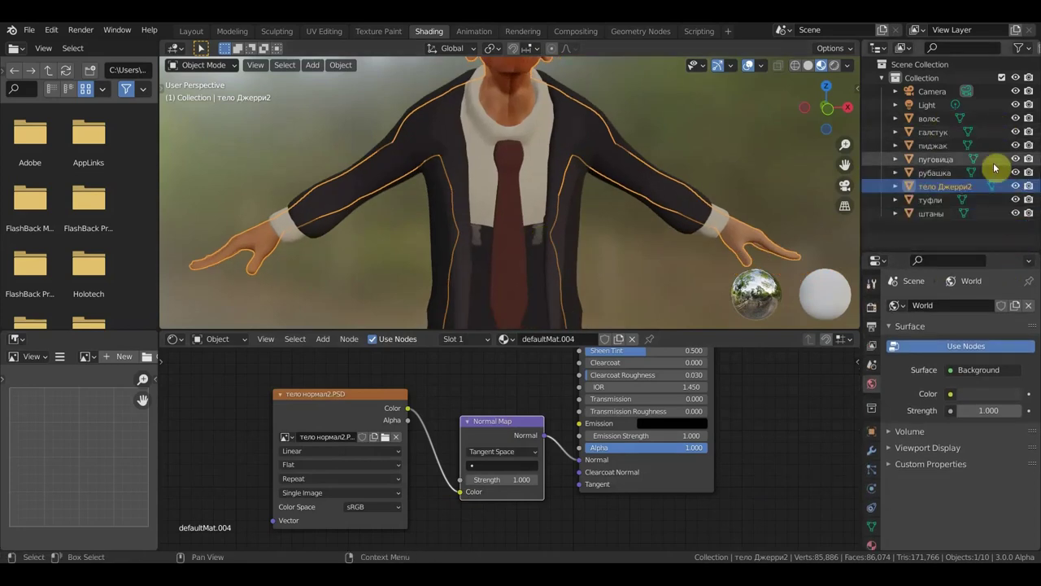
pyautogui.click(1015, 146)
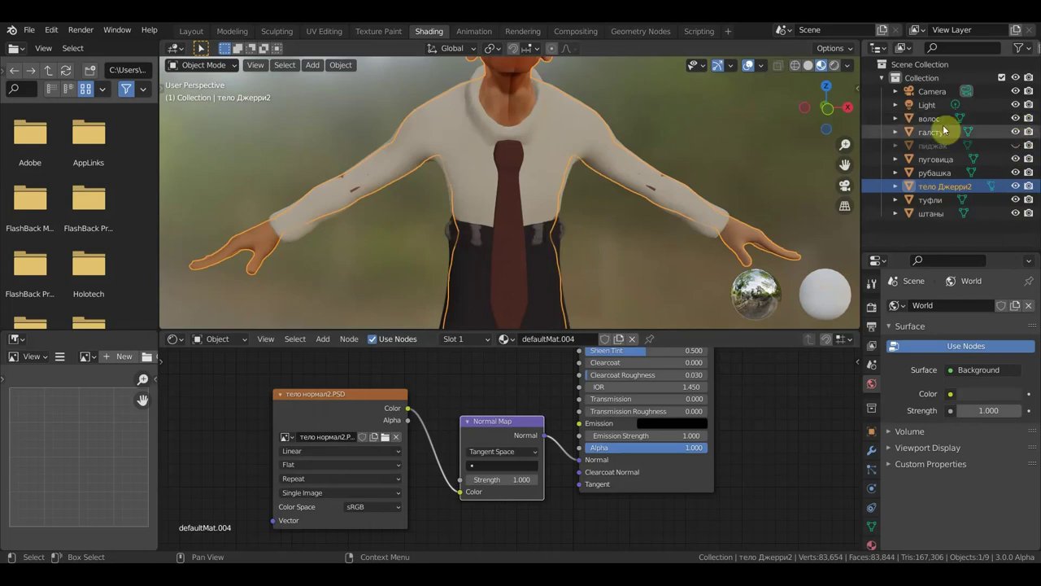
pyautogui.click(1015, 172)
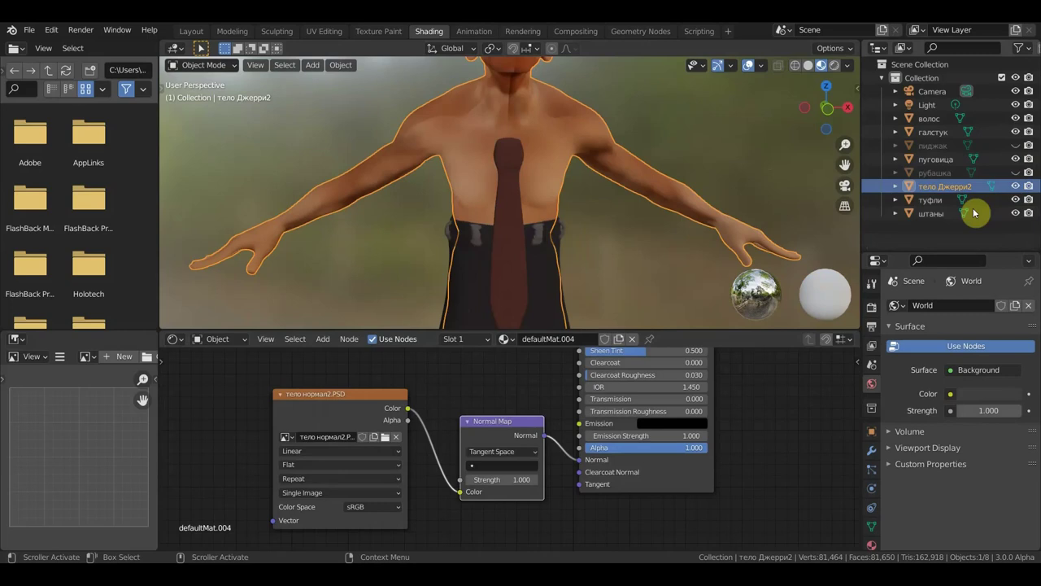
pyautogui.click(1015, 132)
# Step: Set the body's Normal Map strength to 4.600 and inspect the torso from several angles
pyautogui.scroll(-1, 744, 240)
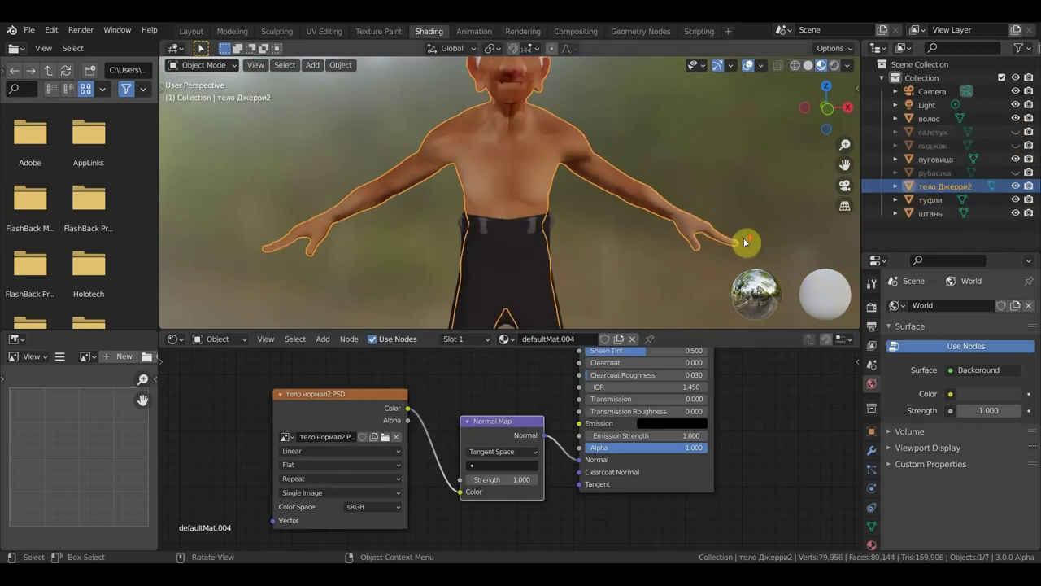
pyautogui.keyDown('shift'); pyautogui.moveTo(721, 241); pyautogui.dragTo(725, 282, button='middle'); pyautogui.keyUp('shift')
pyautogui.scroll(3, 663, 273)
pyautogui.moveTo(663, 273); pyautogui.dragTo(691, 271, button='middle')
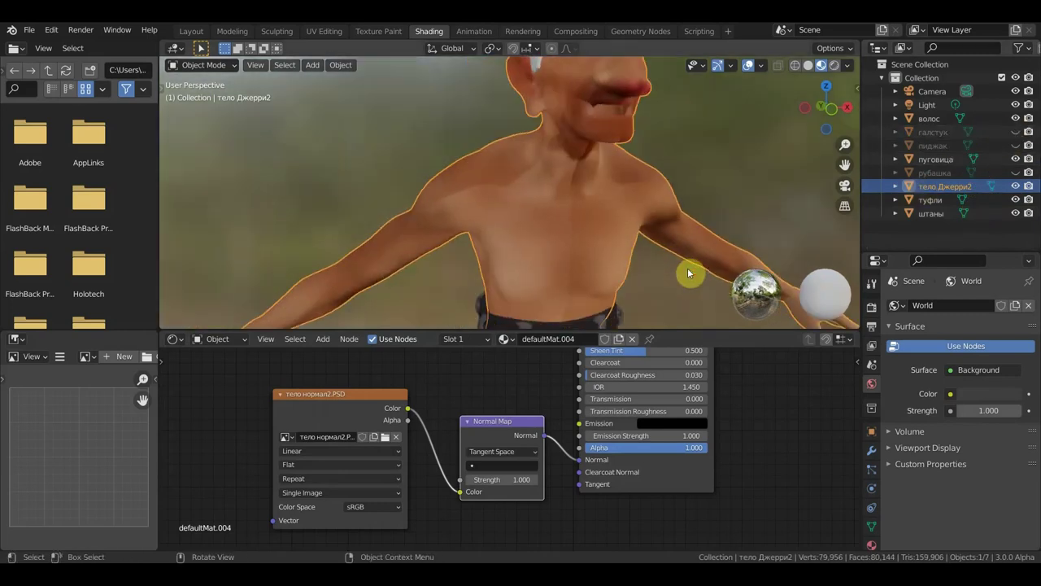
pyautogui.moveTo(502, 479); pyautogui.dragTo(530, 480)
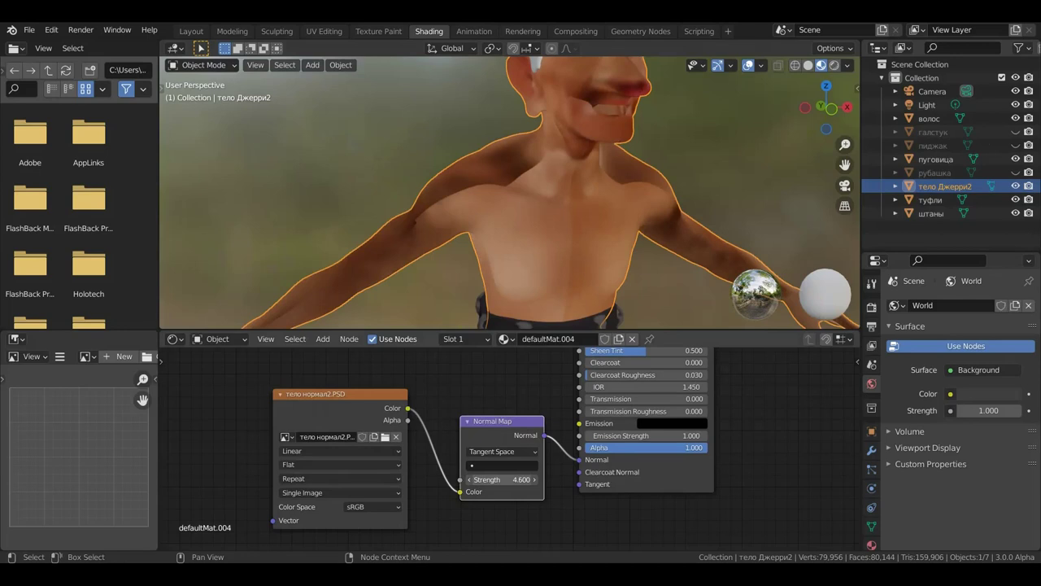
pyautogui.scroll(-2, 655, 246)
pyautogui.moveTo(547, 234)
pyautogui.mouseDown(button='middle')
pyautogui.moveTo(411, 238)
pyautogui.moveTo(547, 241)
pyautogui.moveTo(594, 225)
pyautogui.mouseUp(button='middle')
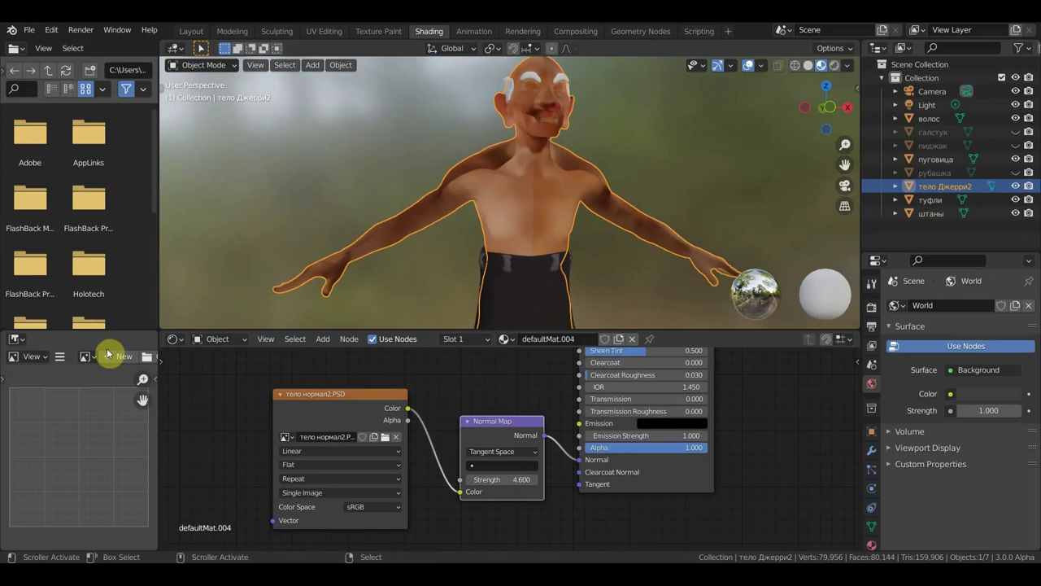
pyautogui.click(60, 357)
pyautogui.moveTo(85, 386)
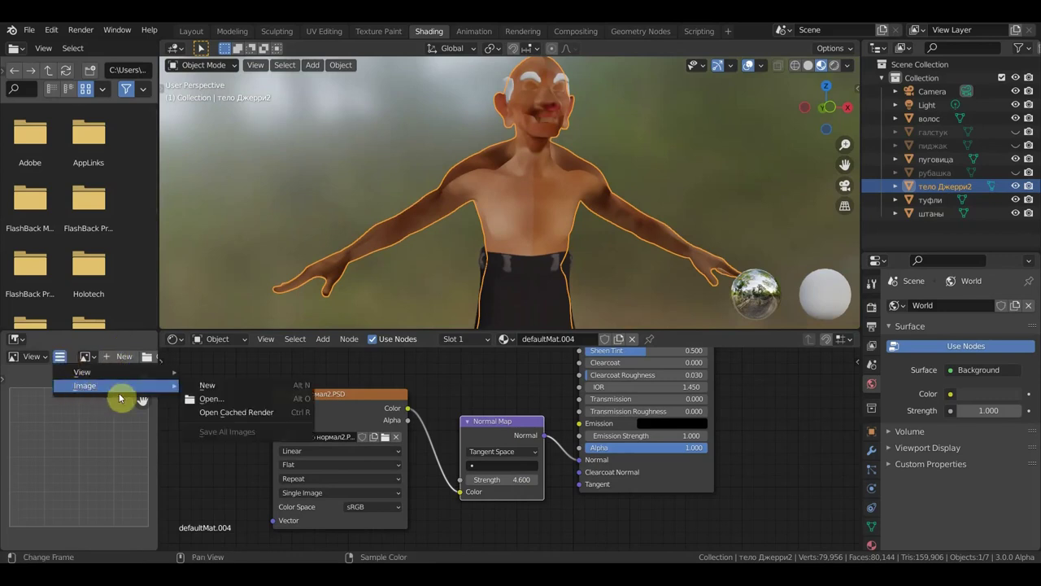
# Step: Display the body normal map тело нормал2.PSD in the Image Editor
pyautogui.click(93, 356)
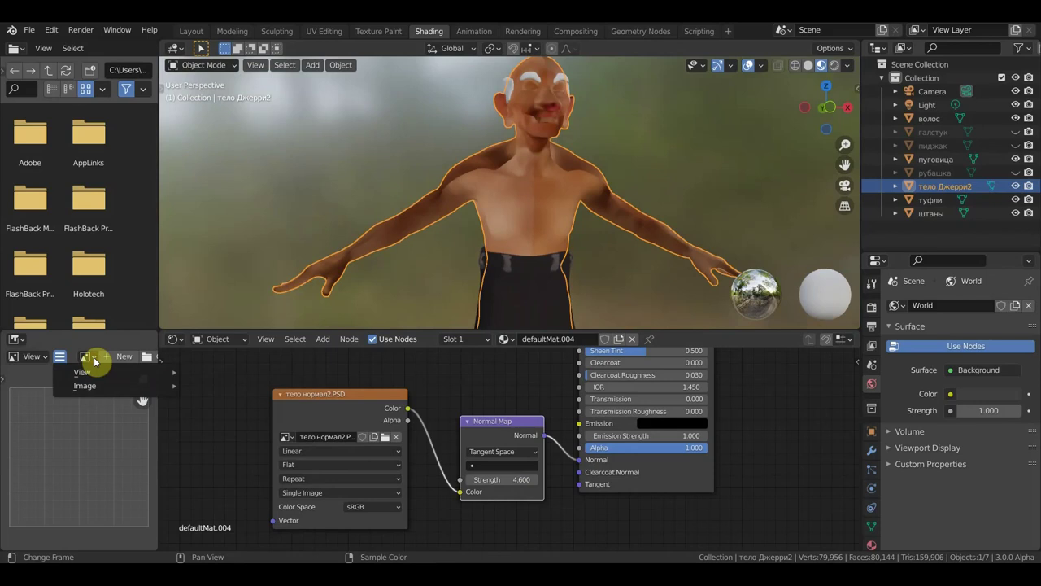
pyautogui.click(94, 357)
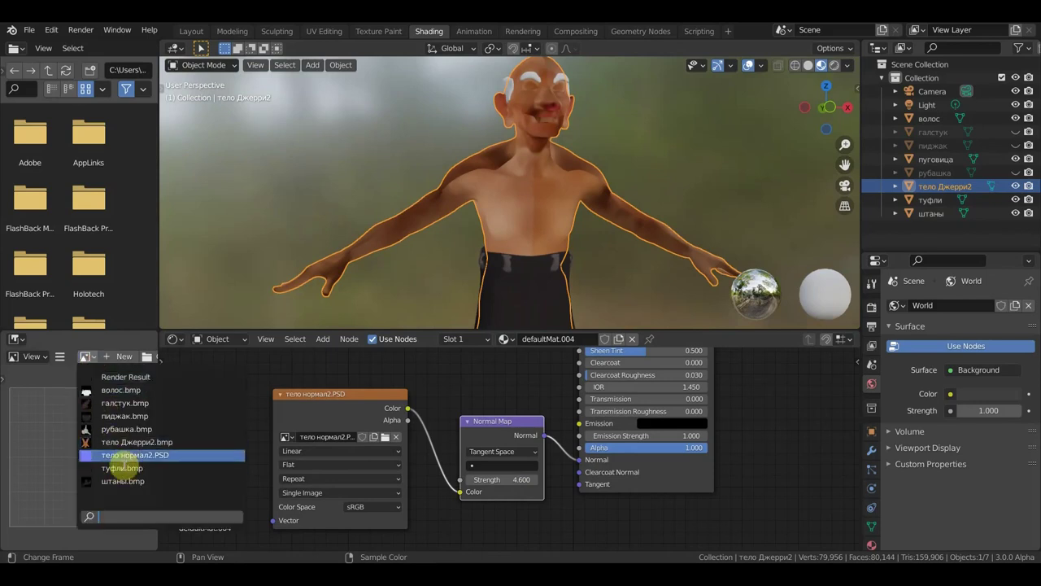
pyautogui.click(128, 456)
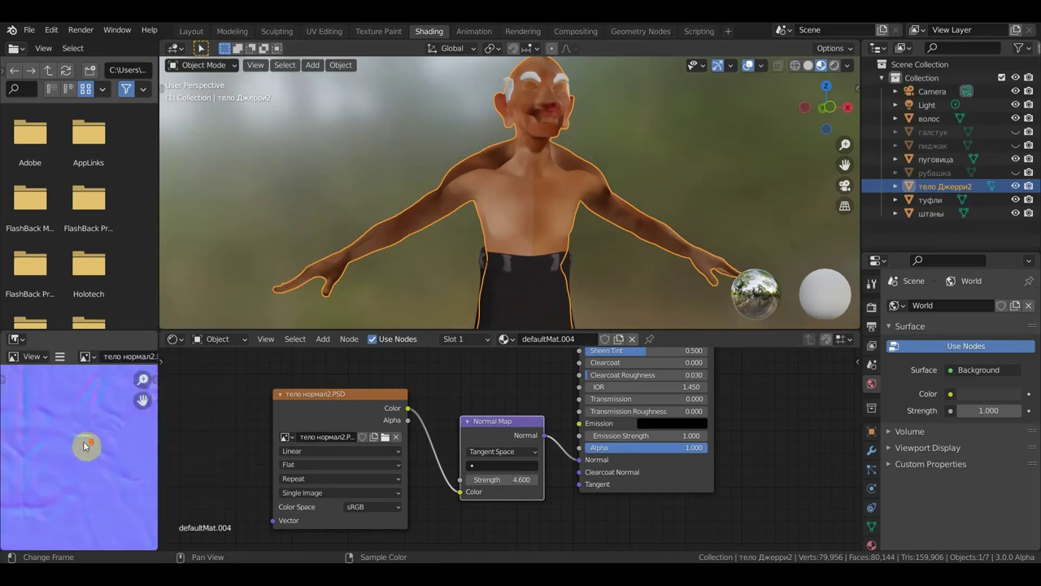
pyautogui.scroll(-2, 86, 446)
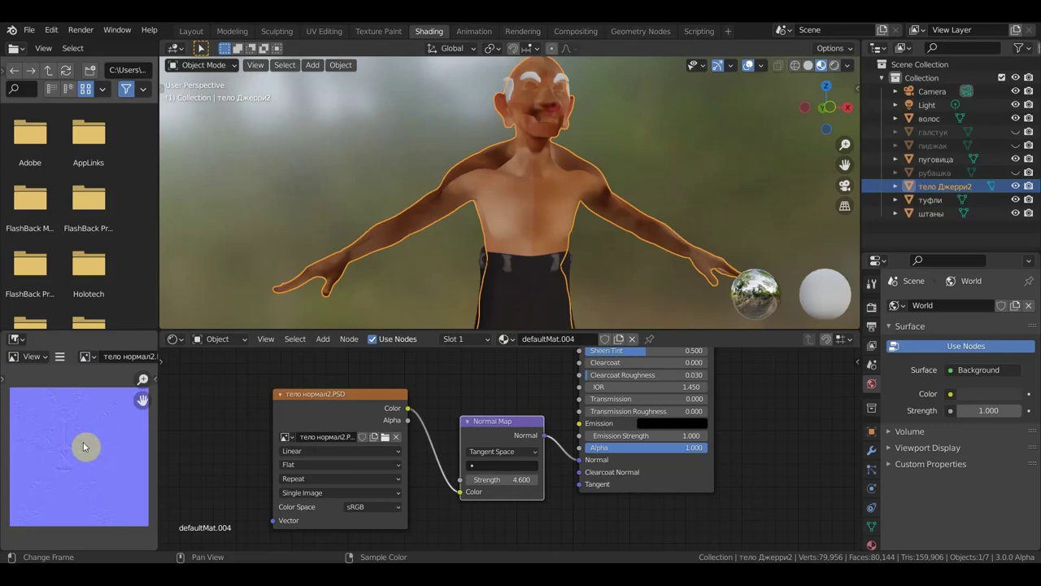
# Step: Flip тело нормал2 vertically and save it as тело нормал2.jpg in JPEG format
pyautogui.click(60, 356)
pyautogui.moveTo(248, 333)
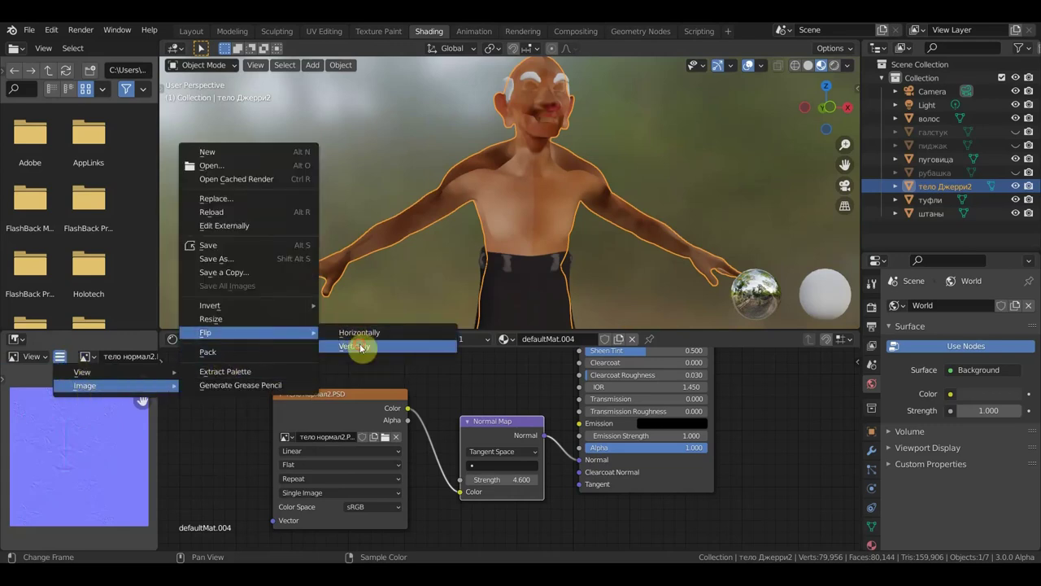
pyautogui.click(360, 347)
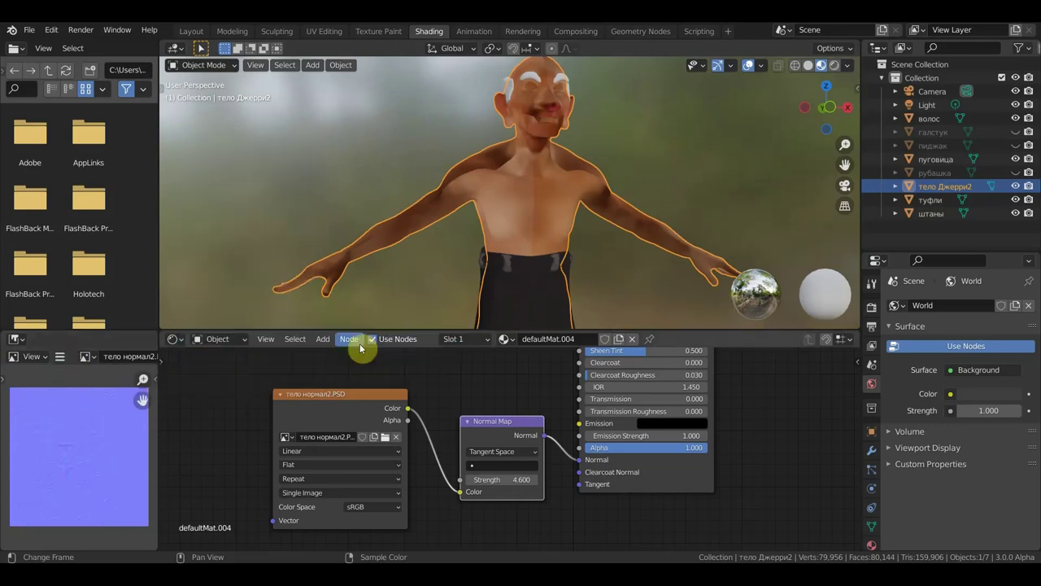
pyautogui.click(60, 356)
pyautogui.moveTo(85, 385)
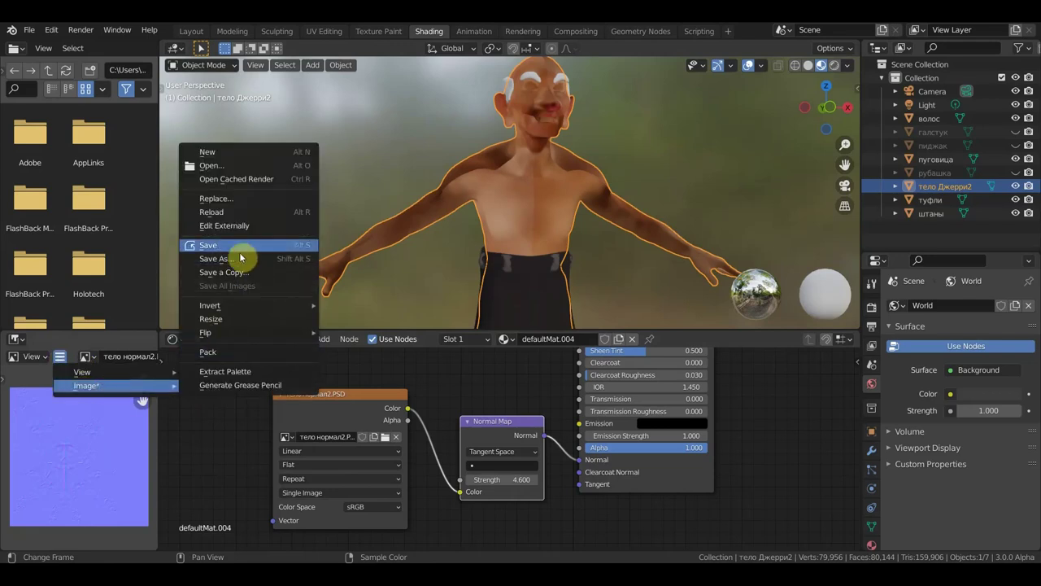
pyautogui.click(232, 247)
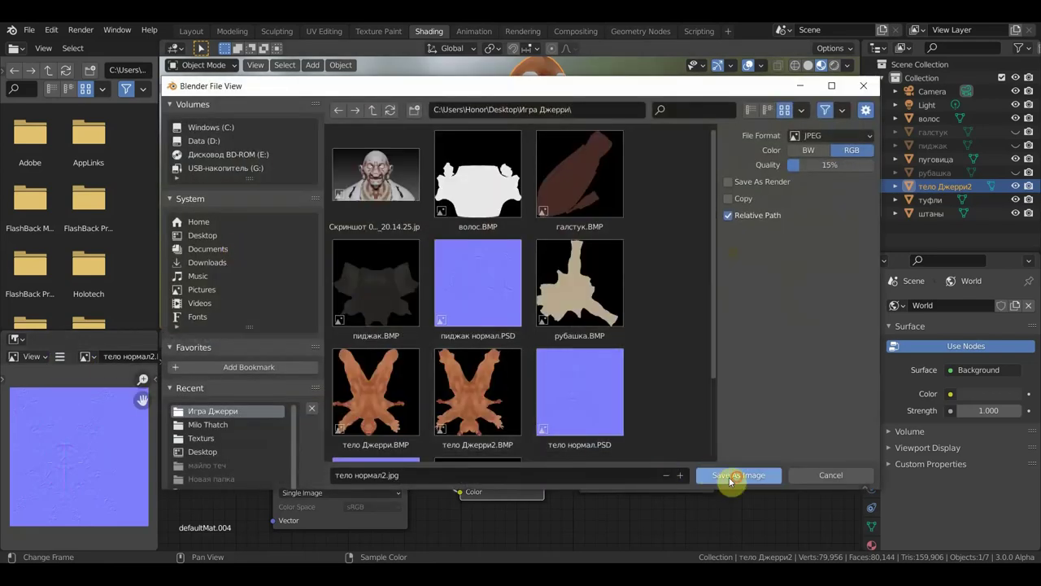
pyautogui.click(737, 479)
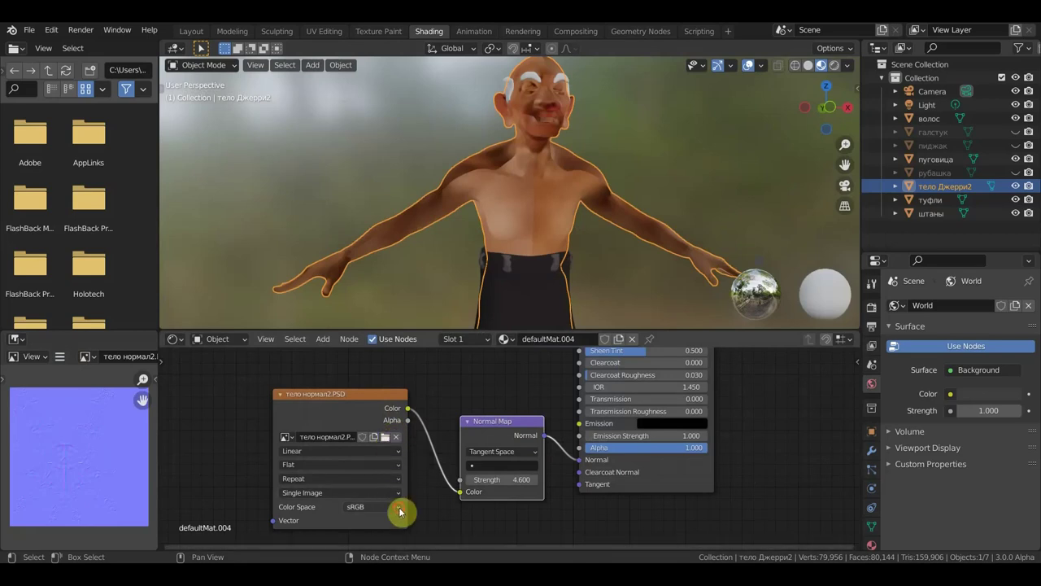
# Step: Set the body normal map image's Color Space to Non-Color
pyautogui.click(399, 507)
pyautogui.click(377, 458)
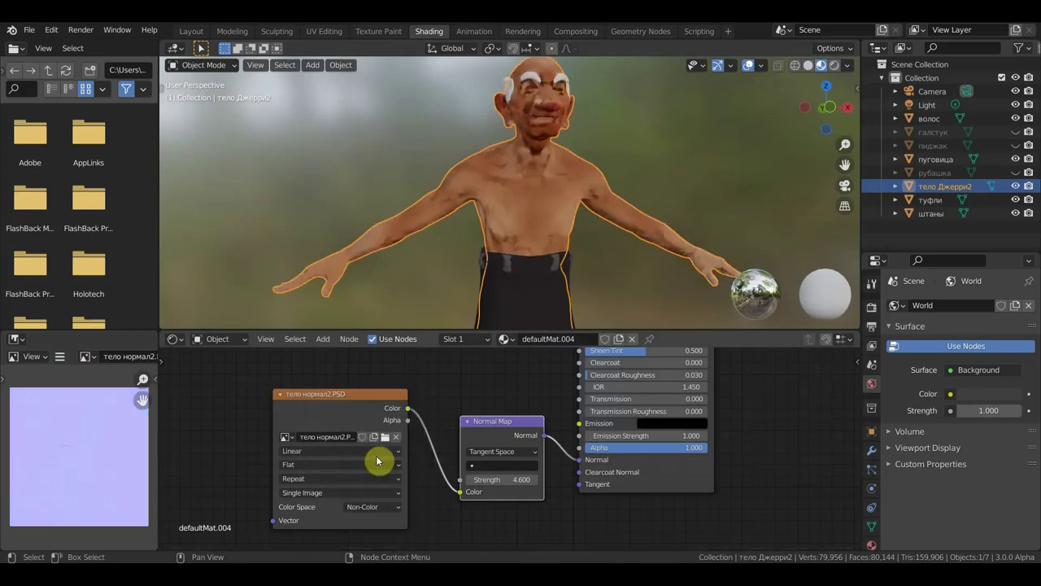
pyautogui.scroll(2, 525, 214)
pyautogui.scroll(2, 523, 234)
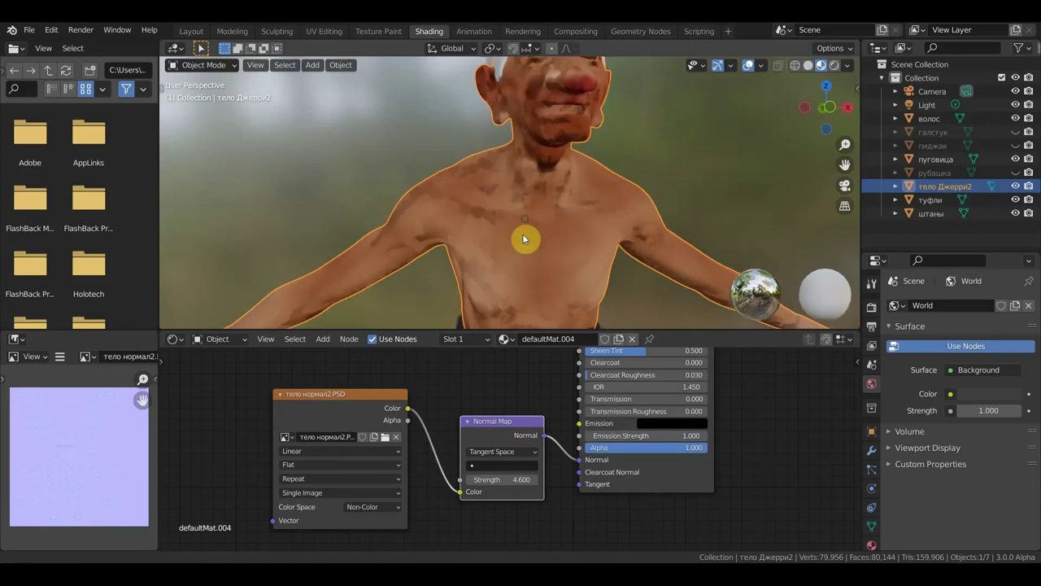
pyautogui.scroll(2, 505, 302)
# Step: Reset the body Normal Map strength to 1.000 and check the torso relief
pyautogui.moveTo(505, 295); pyautogui.dragTo(523, 266, button='middle')
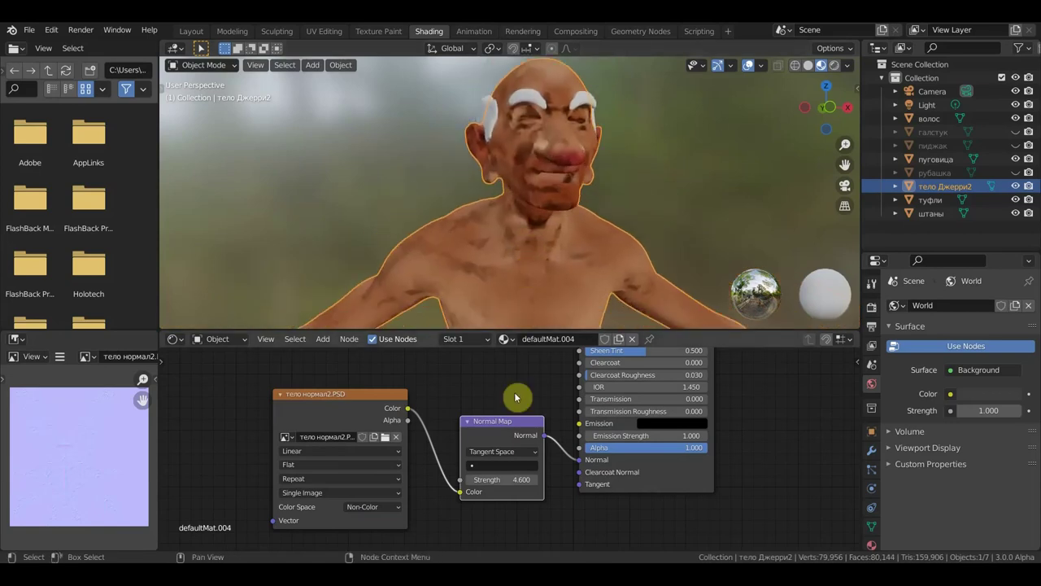
pyautogui.press('BackSpace')
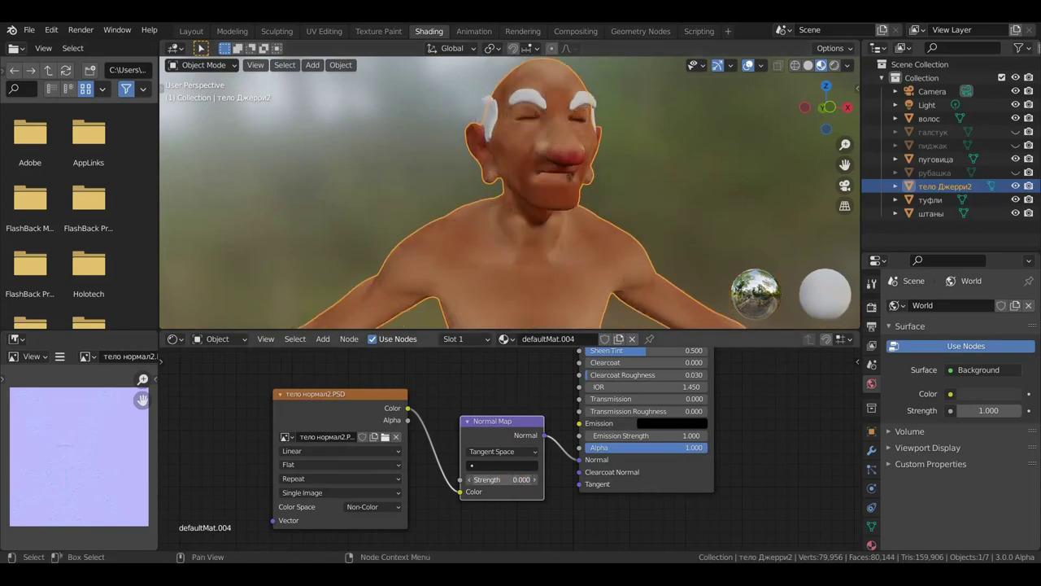
pyautogui.scroll(-2, 576, 297)
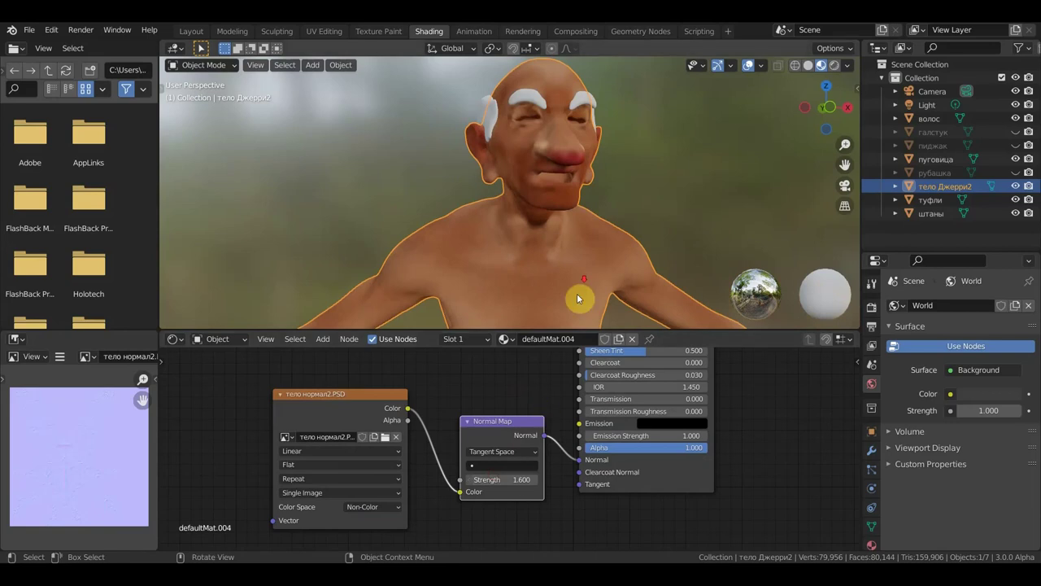
pyautogui.scroll(-2, 586, 290)
pyautogui.scroll(1, 588, 271)
pyautogui.scroll(1, 584, 260)
pyautogui.scroll(2, 584, 259)
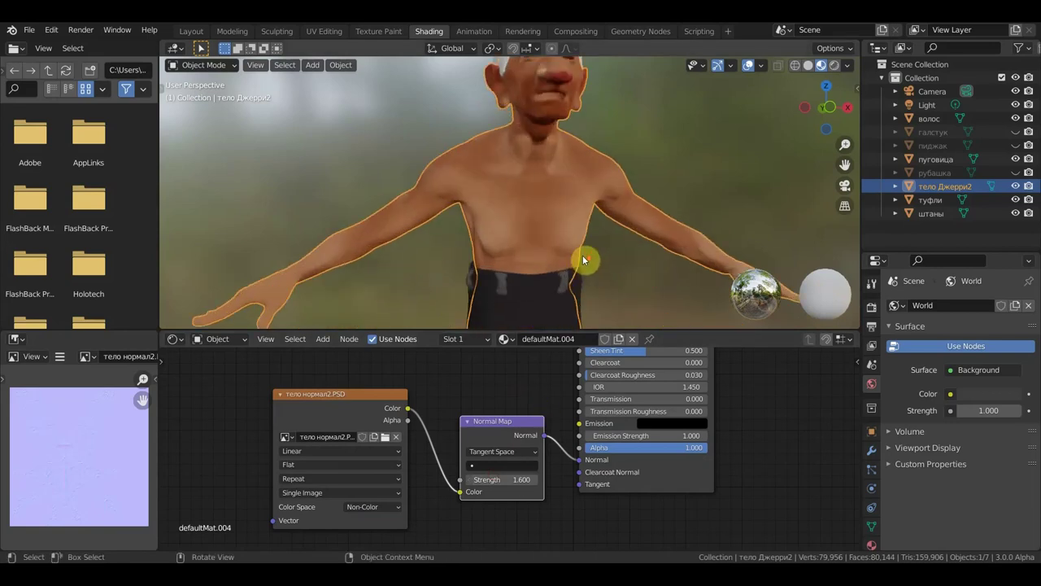
# Step: Inspect the figure from behind and the side, then snap to front orthographic view
pyautogui.moveTo(586, 261)
pyautogui.mouseDown(button='middle')
pyautogui.moveTo(781, 268)
pyautogui.moveTo(734, 263)
pyautogui.moveTo(716, 236)
pyautogui.moveTo(530, 272)
pyautogui.moveTo(595, 293)
pyautogui.moveTo(646, 275)
pyautogui.moveTo(510, 239)
pyautogui.mouseUp(button='middle')
pyautogui.rightClick(442, 221)
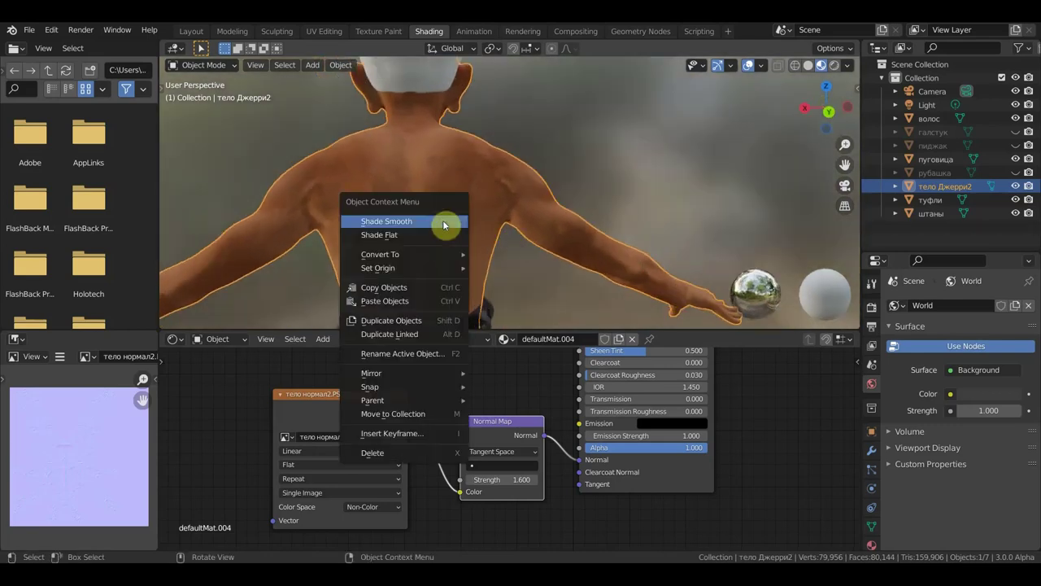
pyautogui.scroll(2, 514, 223)
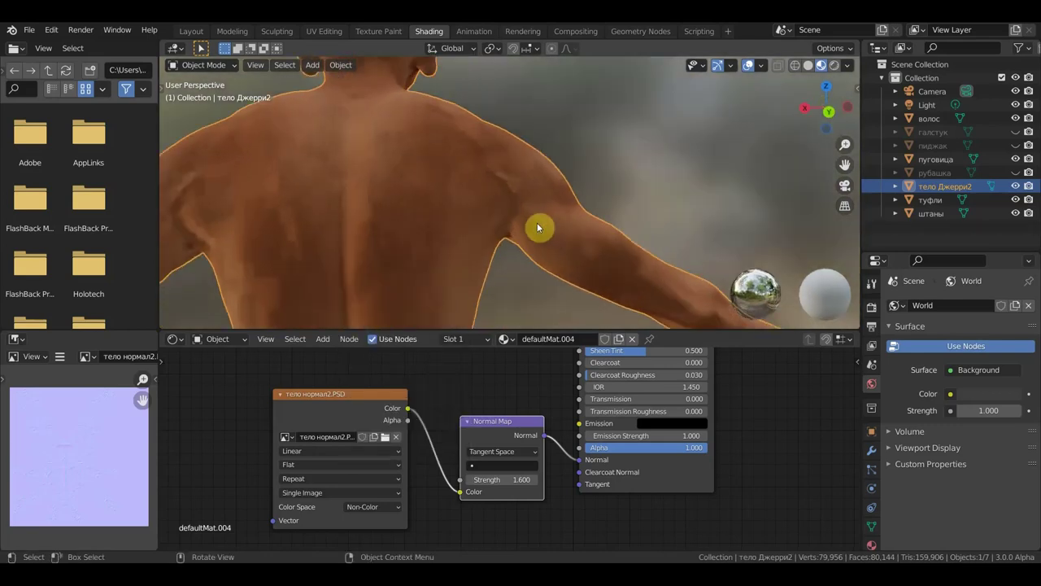
pyautogui.scroll(-2, 528, 232)
pyautogui.scroll(-2, 524, 230)
pyautogui.moveTo(522, 231)
pyautogui.mouseDown(button='middle')
pyautogui.moveTo(373, 235)
pyautogui.moveTo(188, 217)
pyautogui.mouseUp(button='middle')
pyautogui.scroll(-1, 337, 195)
pyautogui.scroll(-1, 337, 196)
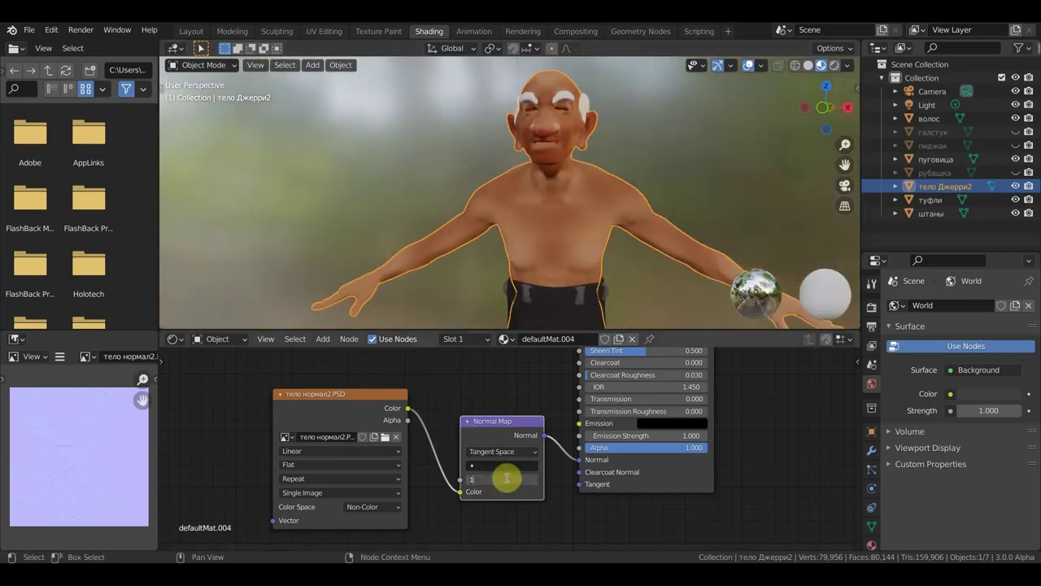
pyautogui.press('KP_1')
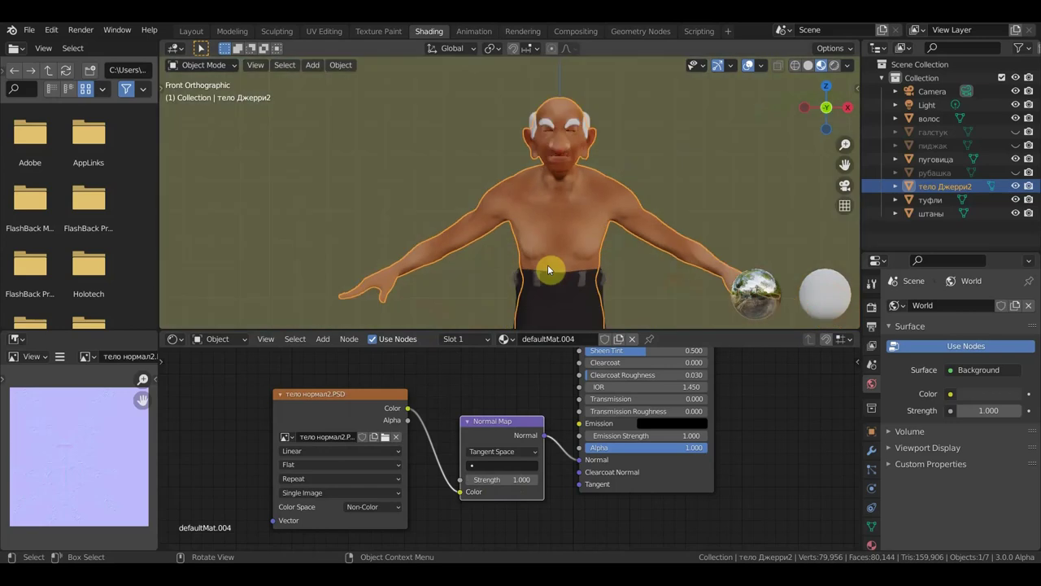
# Step: Switch to the Layout workspace and bring the whole head into view
pyautogui.click(198, 32)
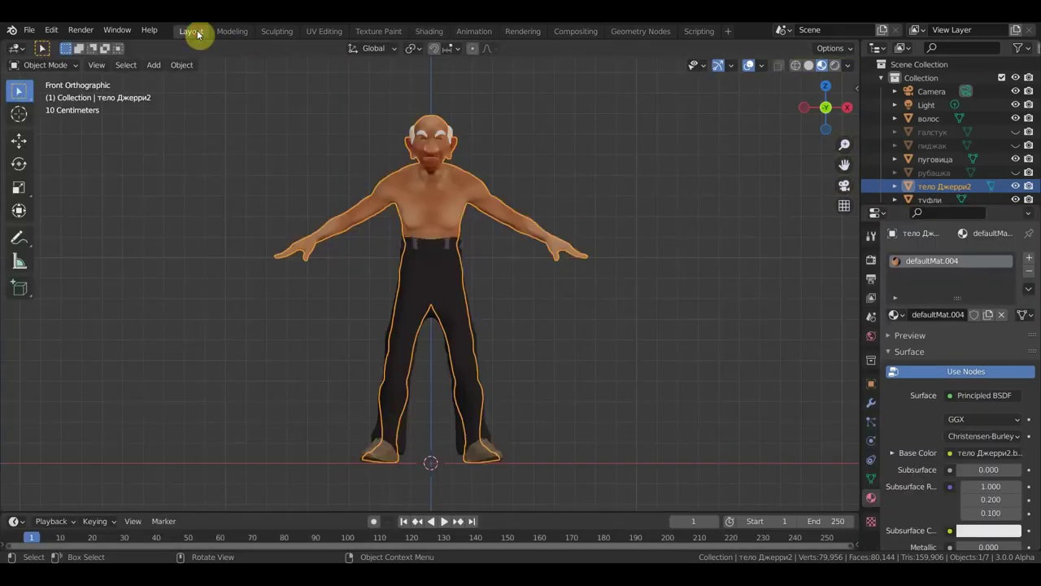
pyautogui.scroll(1, 558, 336)
pyautogui.scroll(1, 561, 341)
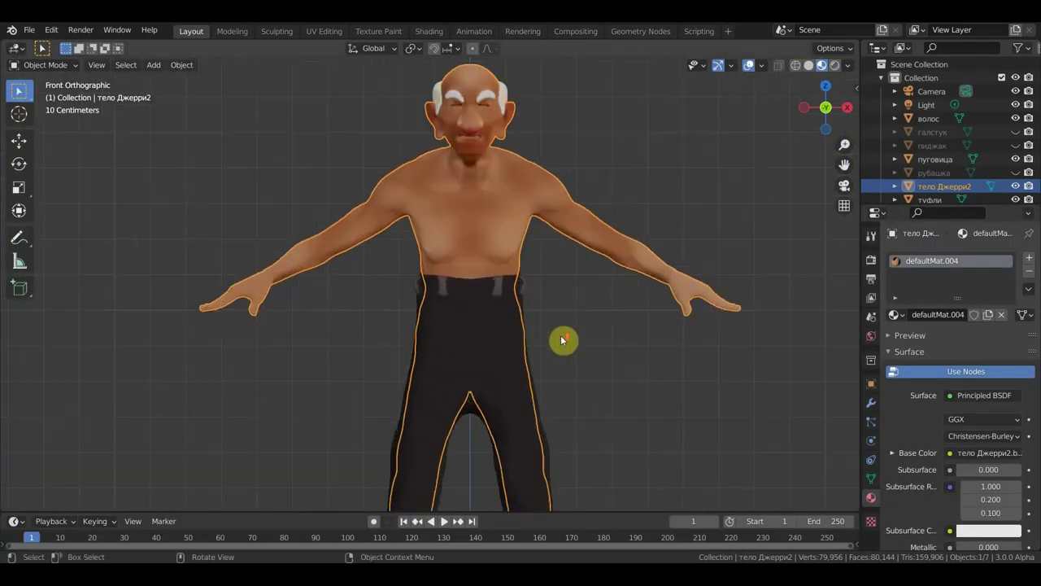
pyautogui.scroll(3, 632, 288)
pyautogui.scroll(-1, 591, 396)
pyautogui.moveTo(584, 358)
pyautogui.keyDown('shift'); pyautogui.mouseDown(button='middle')
pyautogui.moveTo(570, 425)
pyautogui.moveTo(648, 423)
pyautogui.moveTo(829, 243)
pyautogui.mouseUp(button='middle'); pyautogui.keyUp('shift')
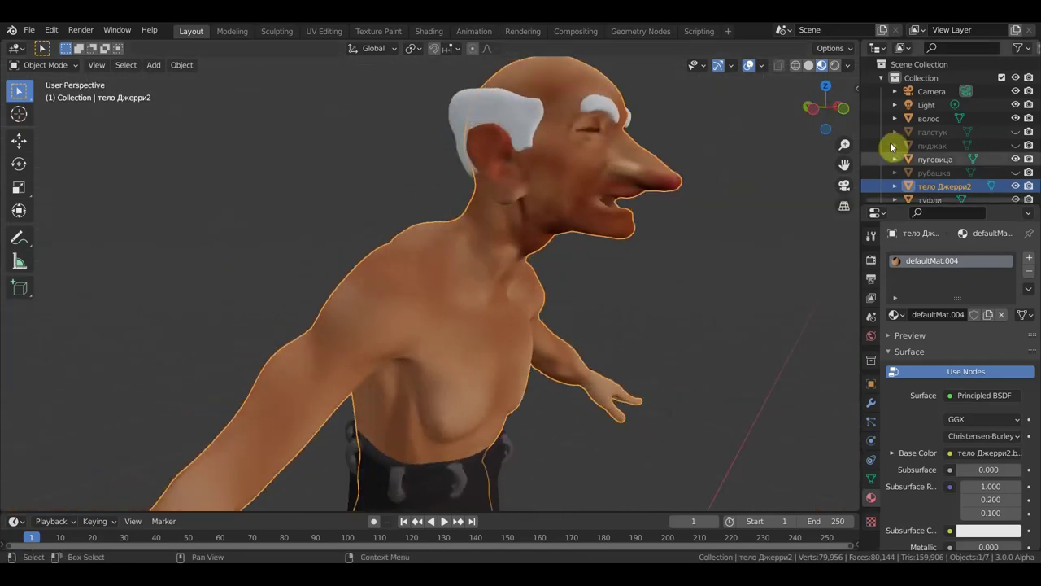
# Step: Inspect the figure in wireframe, then return to textured shading in front orthographic view
pyautogui.click(796, 65)
pyautogui.moveTo(731, 279)
pyautogui.mouseDown(button='middle')
pyautogui.moveTo(672, 282)
pyautogui.moveTo(636, 263)
pyautogui.moveTo(624, 279)
pyautogui.moveTo(569, 279)
pyautogui.moveTo(636, 279)
pyautogui.mouseUp(button='middle')
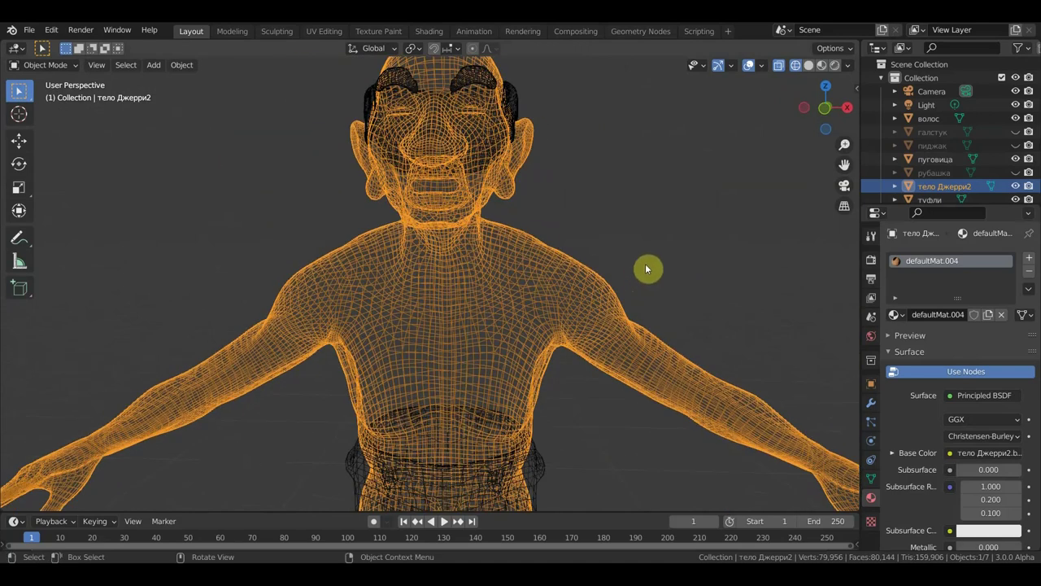
pyautogui.click(821, 66)
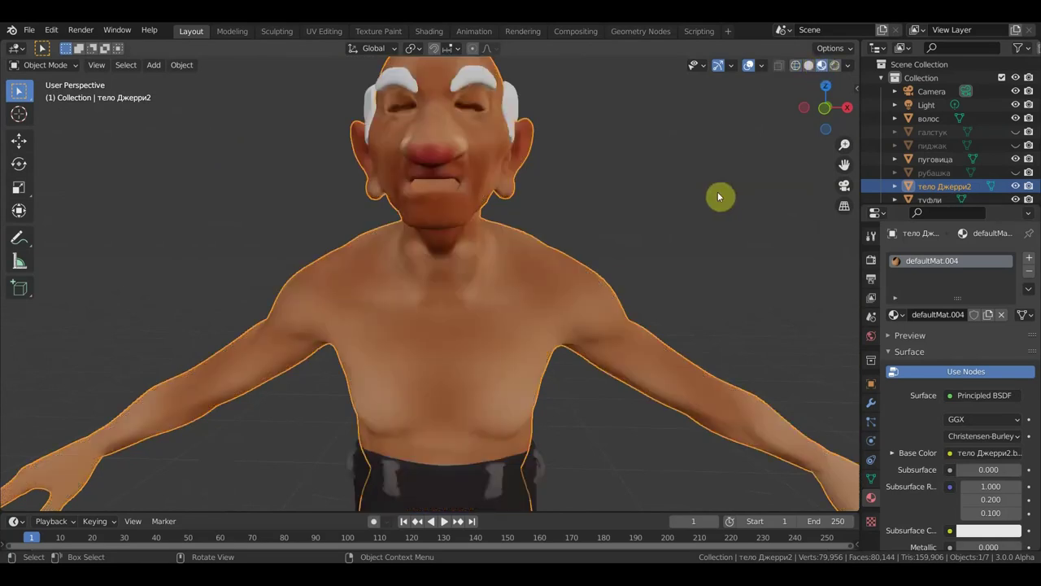
pyautogui.press('KP_1')
pyautogui.scroll(-4, 719, 225)
pyautogui.keyDown('shift'); pyautogui.moveTo(692, 295); pyautogui.dragTo(699, 153, button='middle'); pyautogui.keyUp('shift')
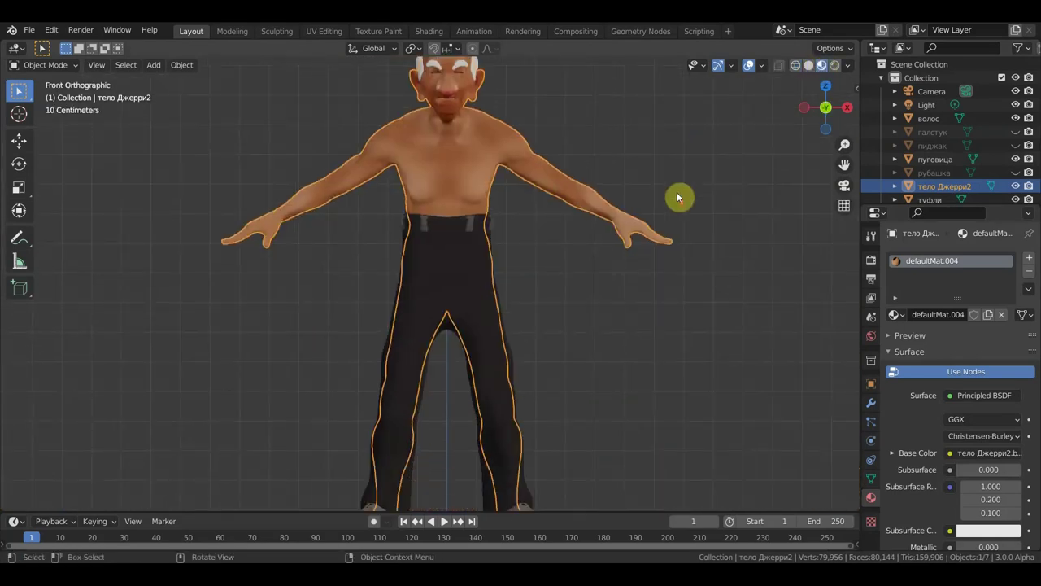
pyautogui.scroll(-1, 678, 198)
# Step: Briefly show the tie, jacket and shirt, then hide shirt, buttons, jacket and tie
pyautogui.click(1016, 131)
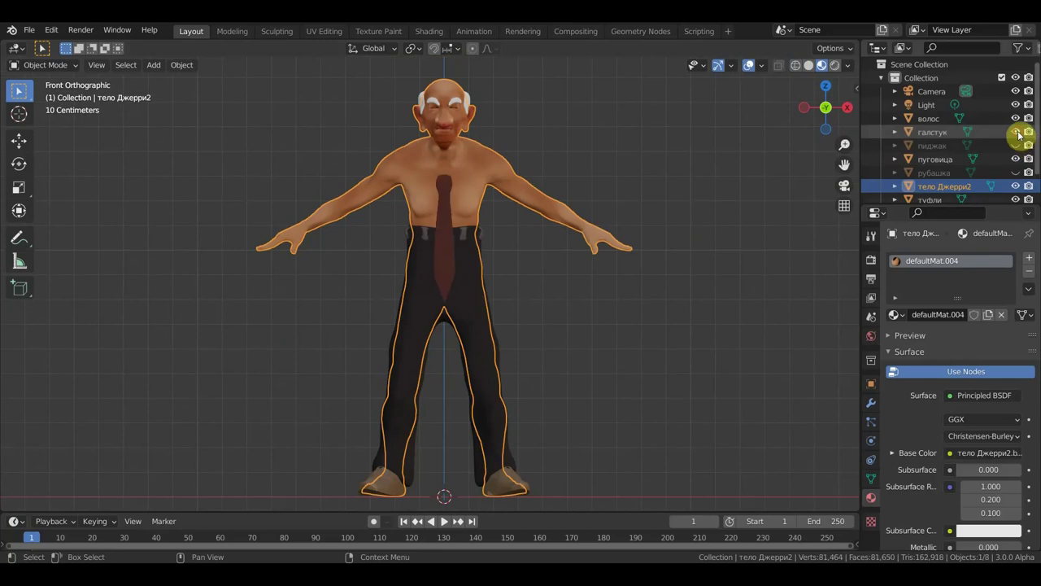
pyautogui.click(1016, 145)
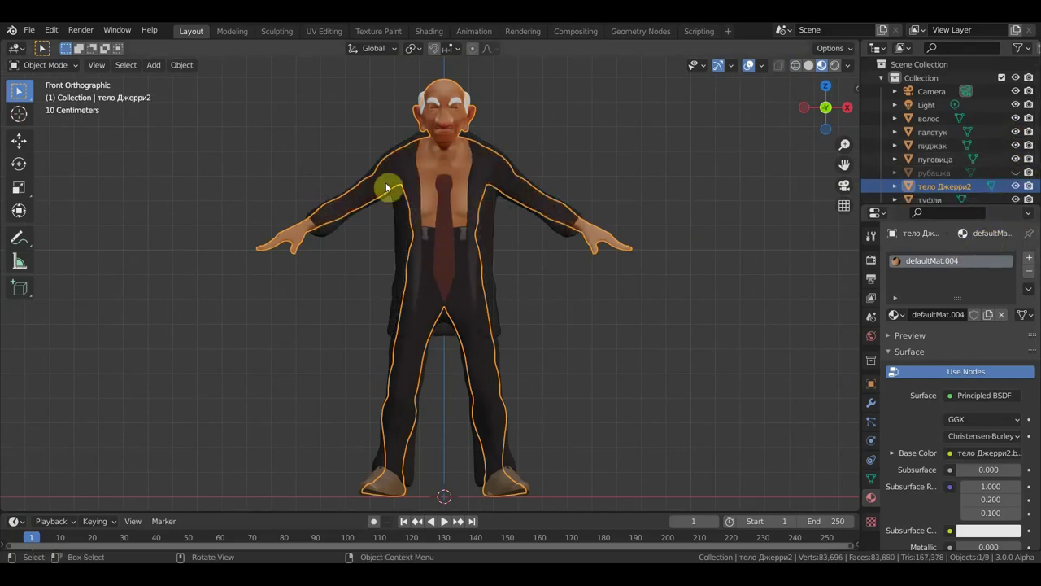
pyautogui.click(1016, 172)
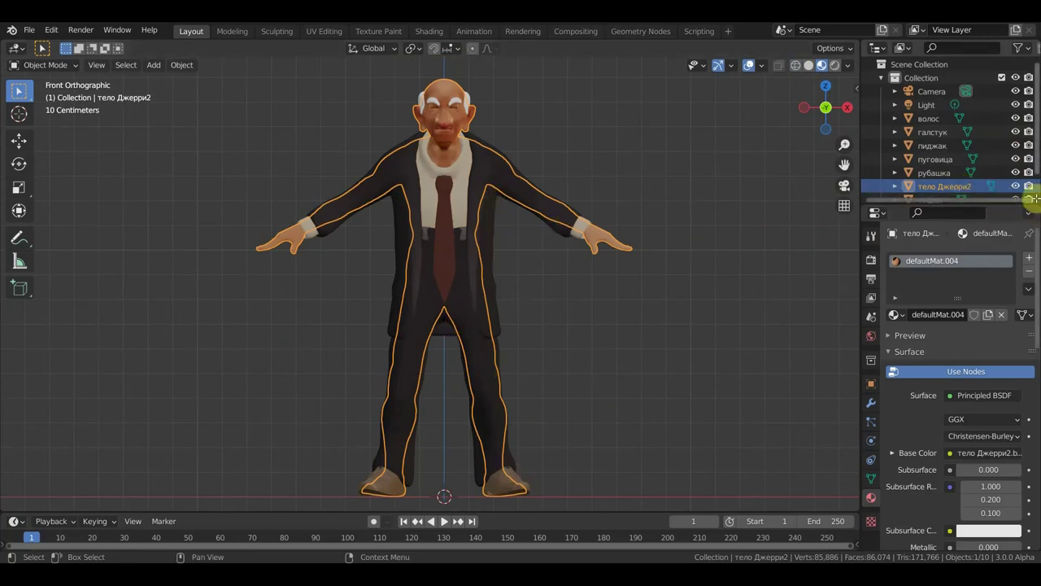
pyautogui.click(1016, 173)
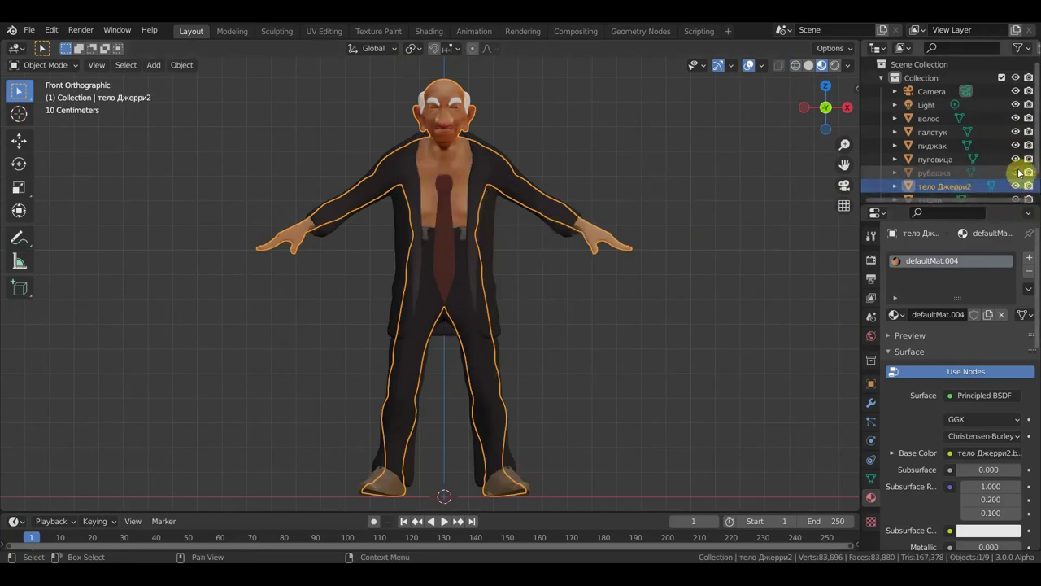
pyautogui.click(1016, 158)
pyautogui.click(1016, 146)
pyautogui.click(1016, 132)
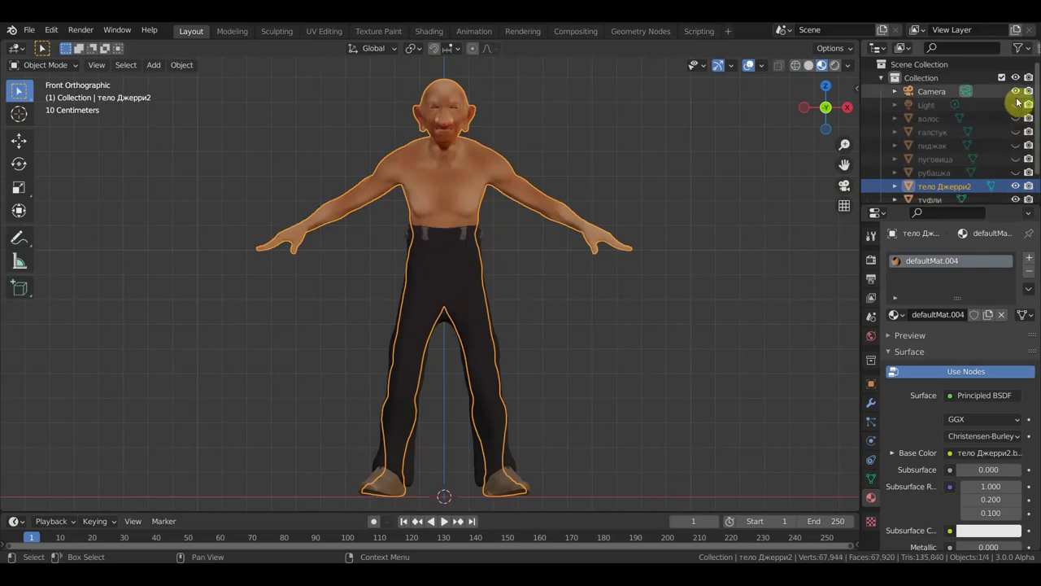
# Step: Hide the trousers and shoes and orbit around the bare body
pyautogui.scroll(-2, 1009, 163)
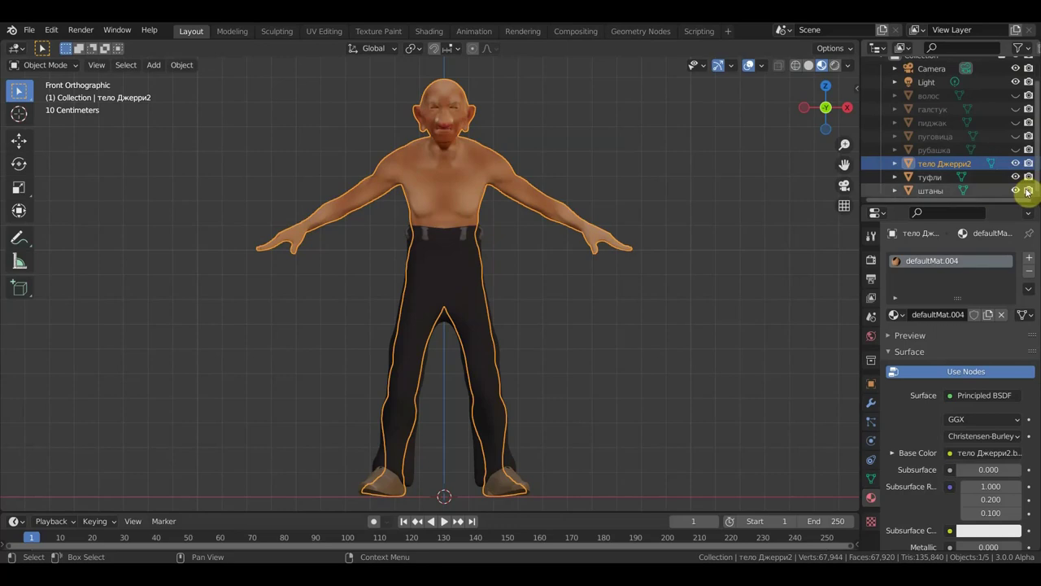
pyautogui.click(1016, 190)
pyautogui.click(1016, 177)
pyautogui.moveTo(744, 301)
pyautogui.mouseDown(button='middle')
pyautogui.moveTo(747, 314)
pyautogui.moveTo(412, 343)
pyautogui.moveTo(472, 337)
pyautogui.moveTo(554, 450)
pyautogui.moveTo(846, 446)
pyautogui.mouseUp(button='middle')
pyautogui.scroll(4, 471, 337)
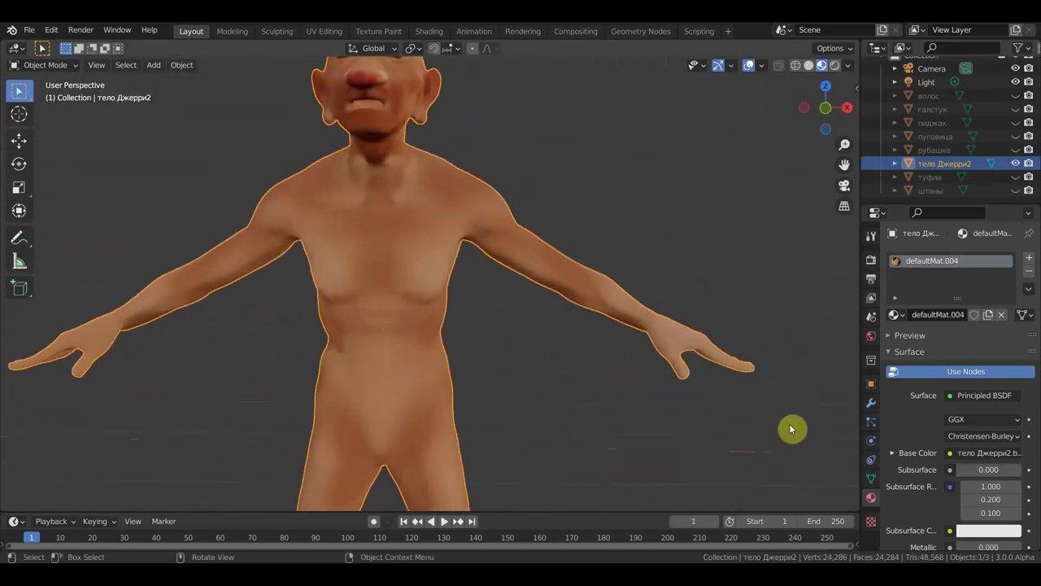
pyautogui.press('KP_1')
pyautogui.scroll(-4, 741, 431)
pyautogui.scroll(2, 739, 371)
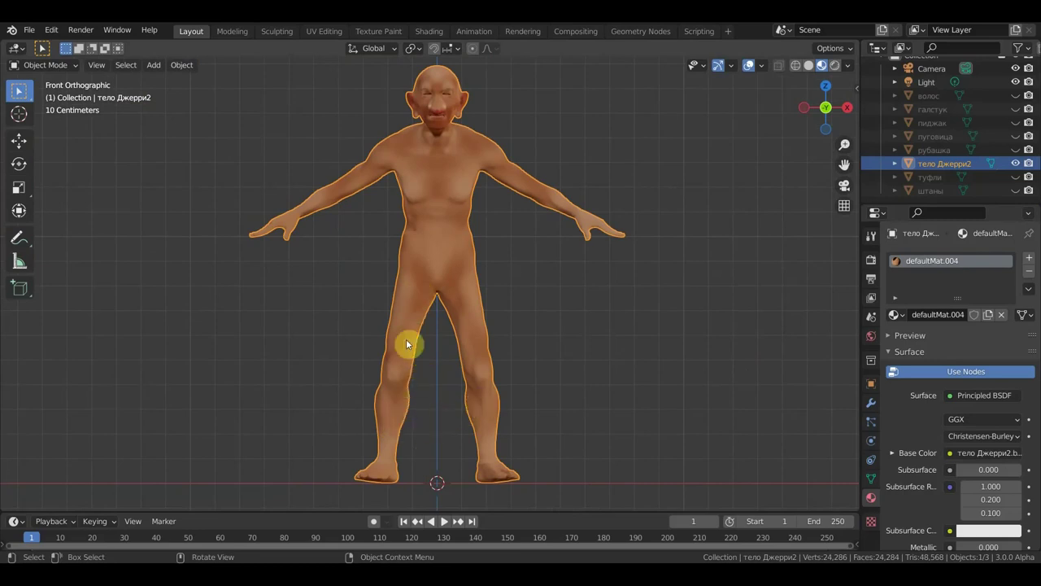
pyautogui.moveTo(642, 345)
pyautogui.mouseDown(button='middle')
pyautogui.moveTo(309, 376)
pyautogui.moveTo(602, 352)
pyautogui.moveTo(609, 341)
pyautogui.mouseUp(button='middle')
pyautogui.scroll(-1, 600, 351)
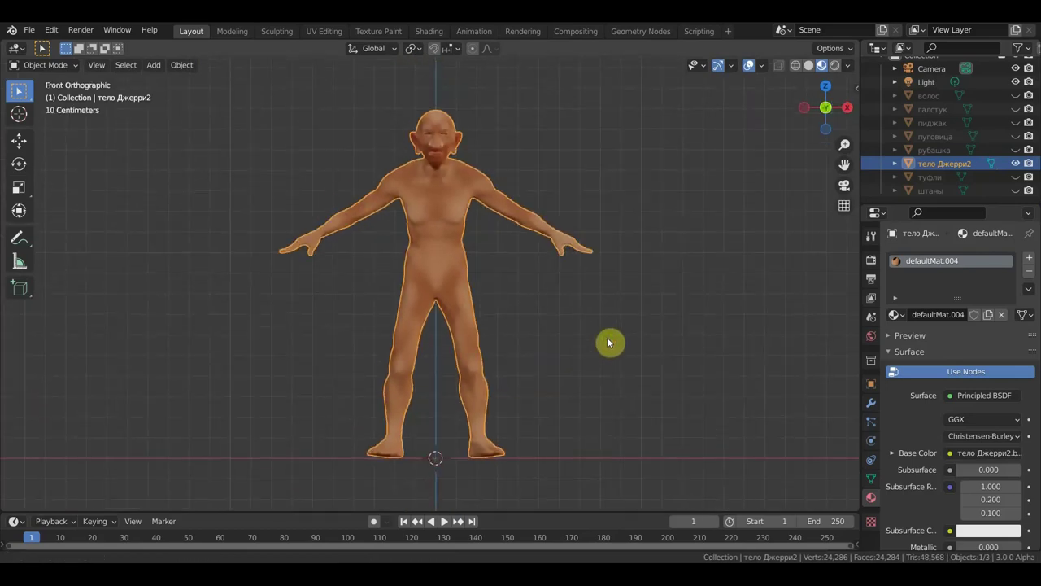
# Step: Make the shirt, trousers, buttons, jacket and tie visible again
pyautogui.click(1016, 150)
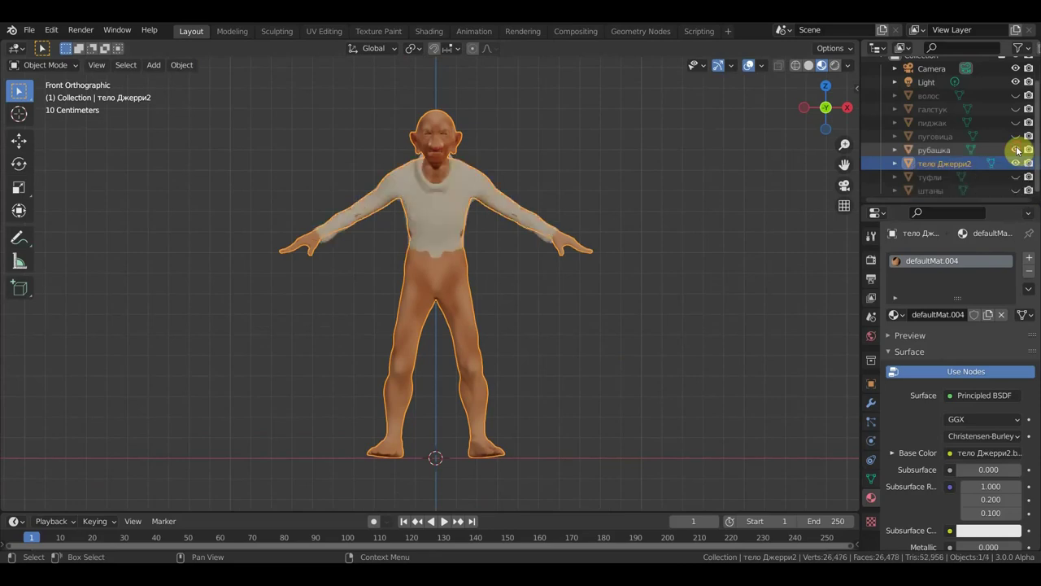
pyautogui.scroll(3, 529, 310)
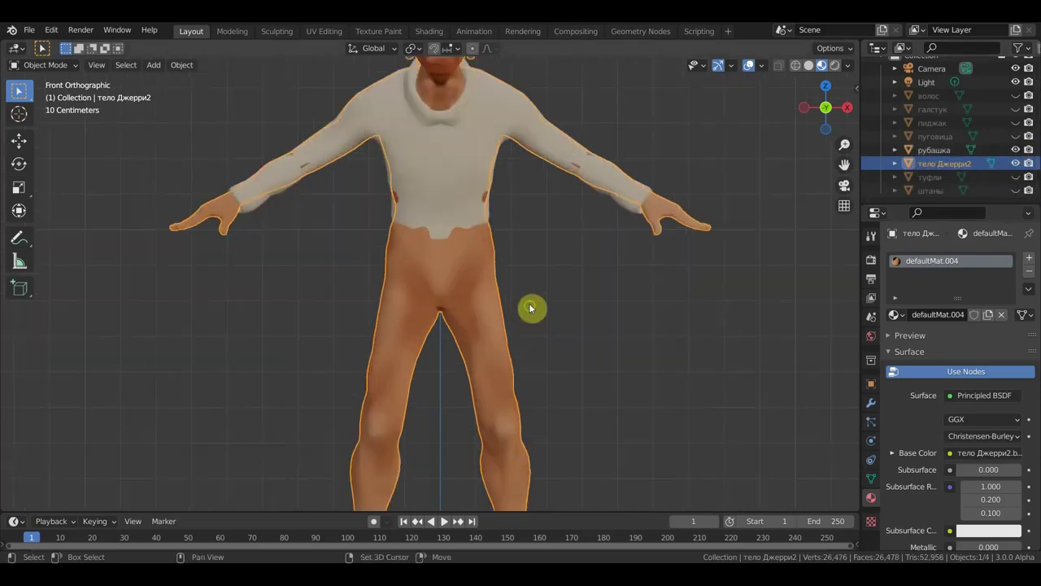
pyautogui.click(1015, 191)
pyautogui.scroll(-2, 753, 273)
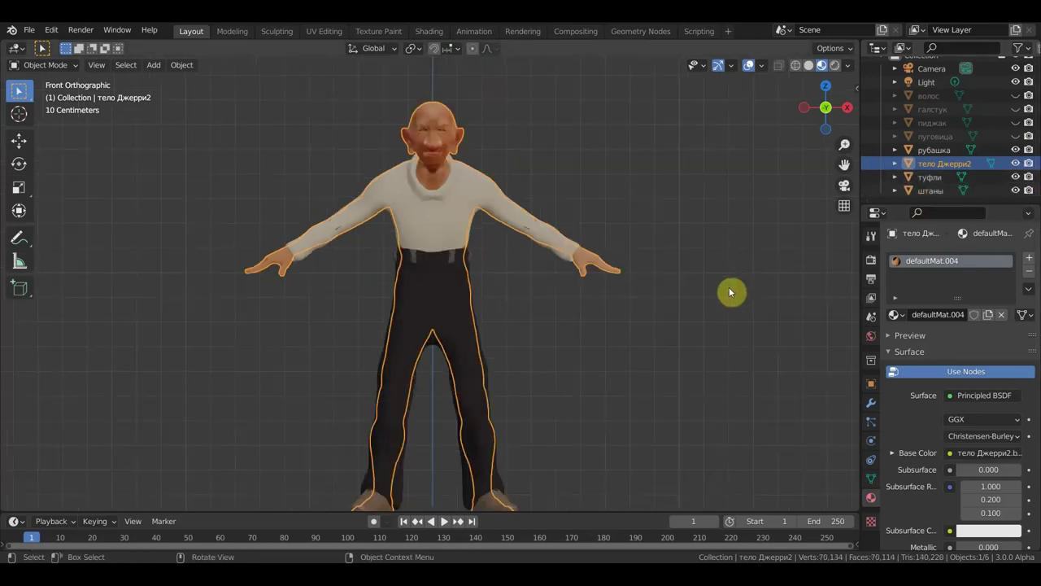
pyautogui.click(1015, 136)
pyautogui.click(1015, 122)
pyautogui.click(1015, 109)
# Step: Show the hair, deselect everything, and switch the viewport to Rendered shading
pyautogui.click(1015, 95)
pyautogui.scroll(-2, 716, 244)
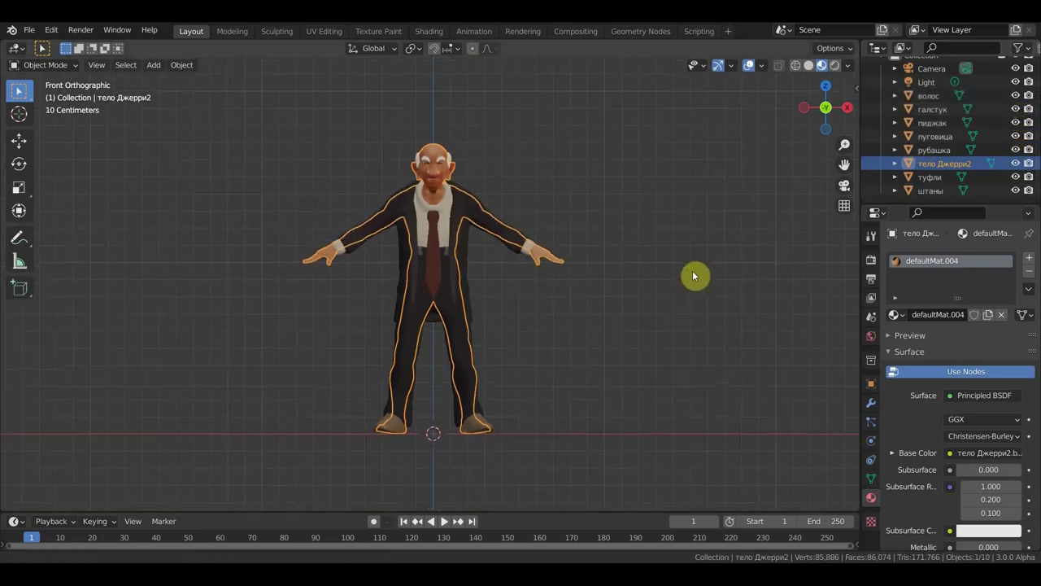
pyautogui.scroll(1, 690, 253)
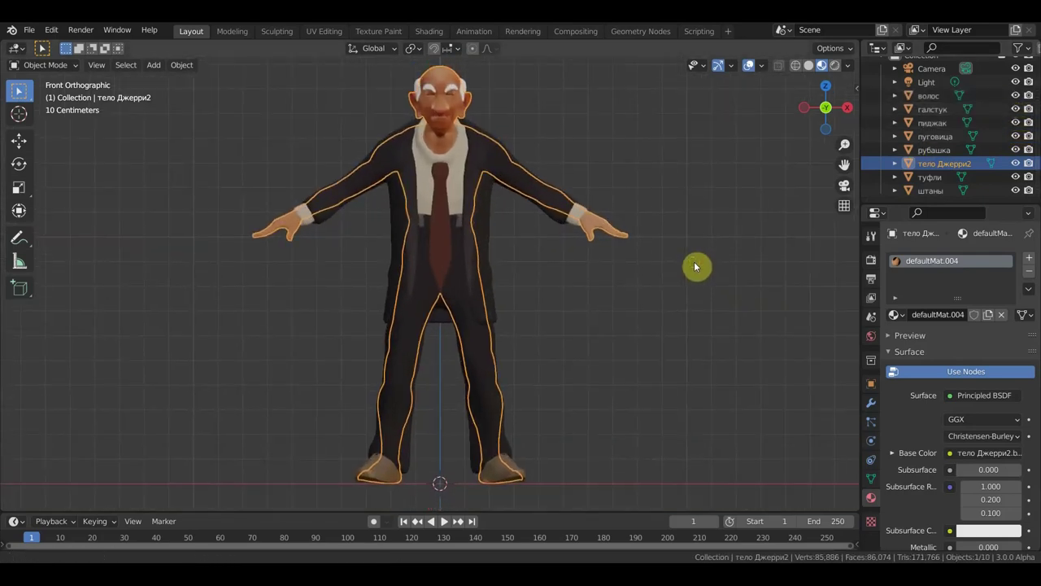
pyautogui.click(712, 284)
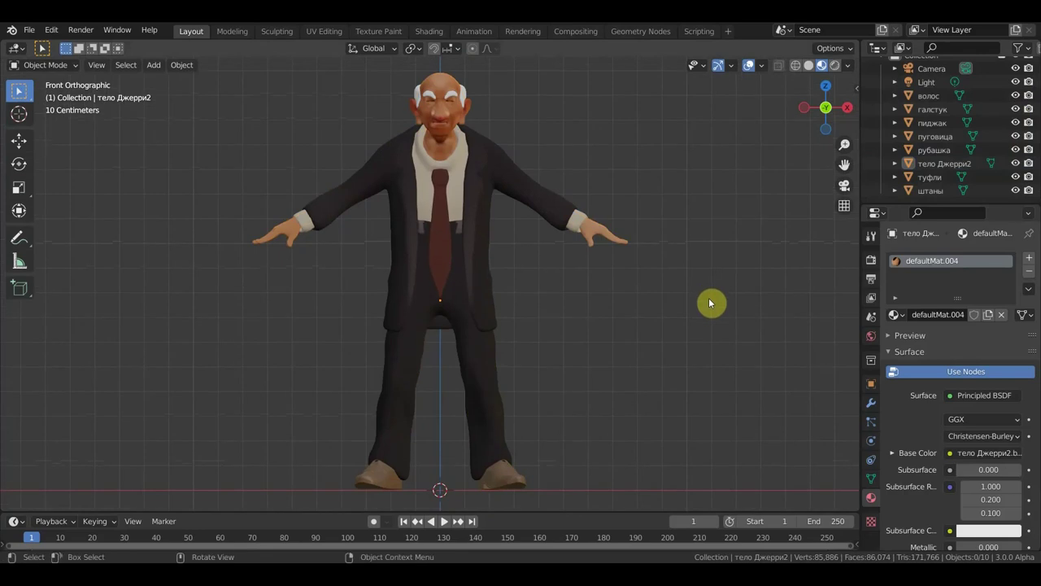
pyautogui.scroll(2, 976, 104)
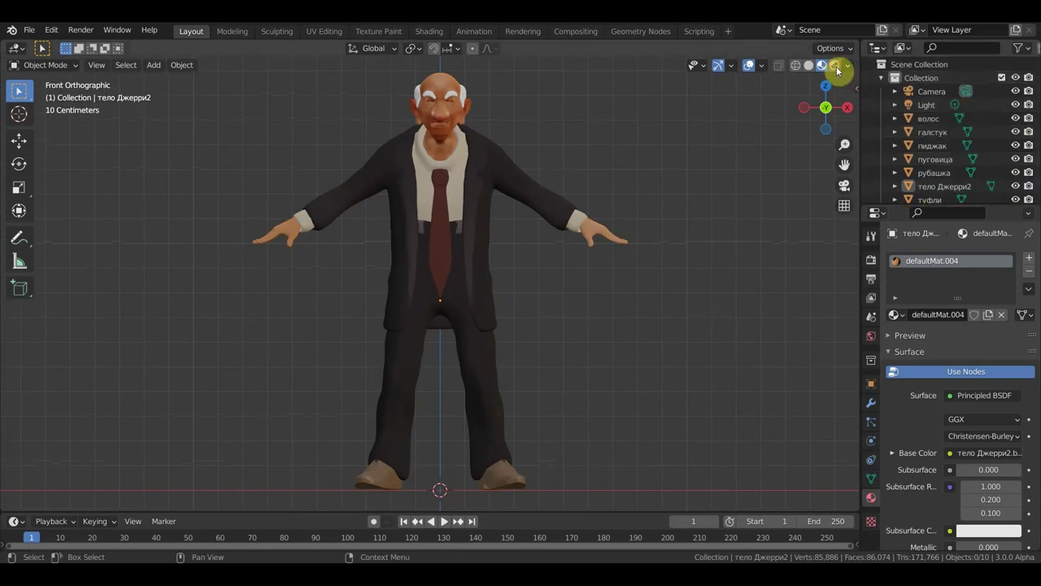
pyautogui.click(836, 67)
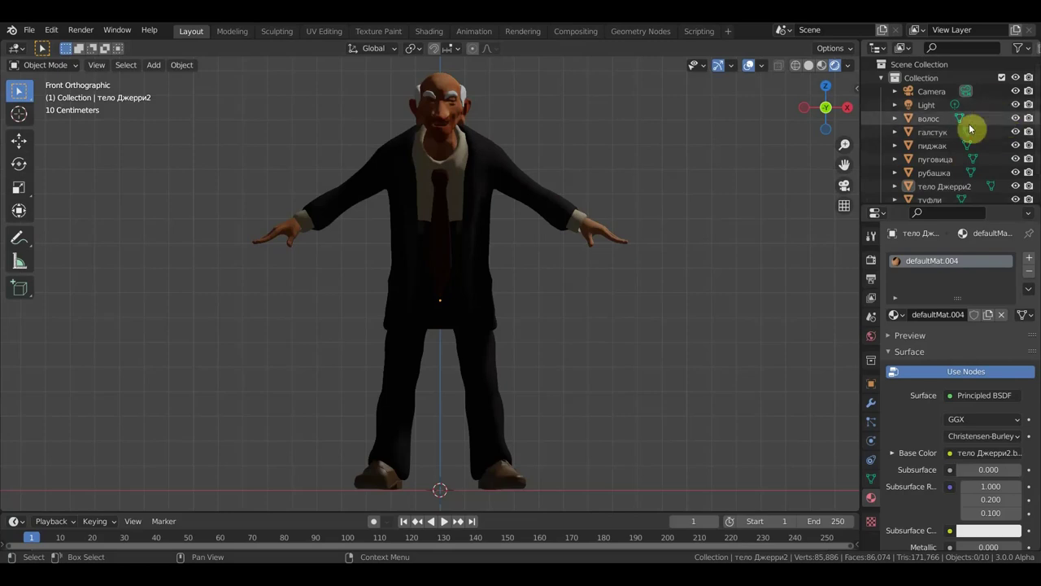
# Step: Turn the scene Light into a Sun lamp with strength 6
pyautogui.click(927, 105)
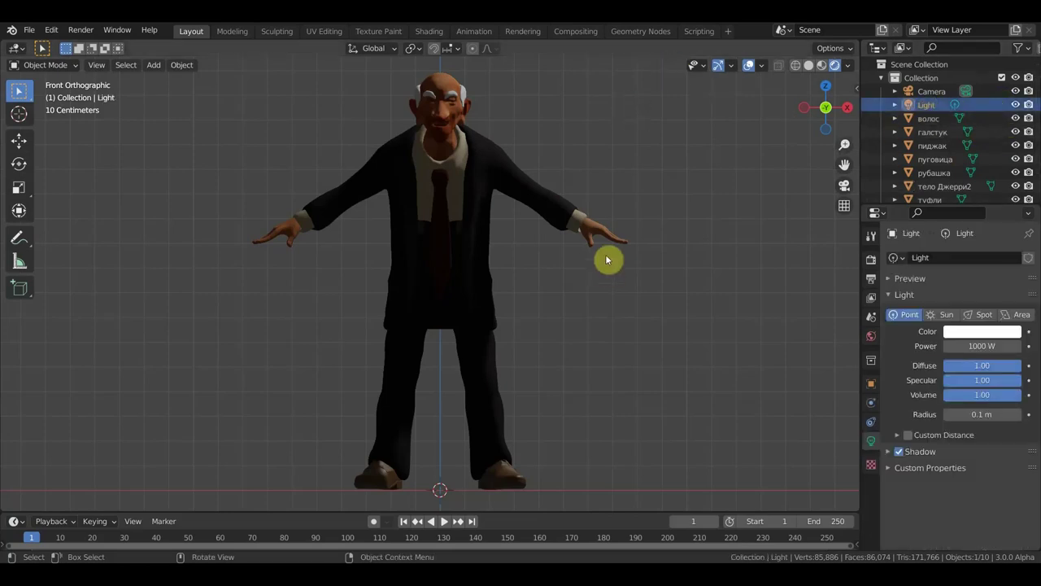
pyautogui.press('KP_7')
pyautogui.scroll(-3, 611, 260)
pyautogui.scroll(-2, 613, 302)
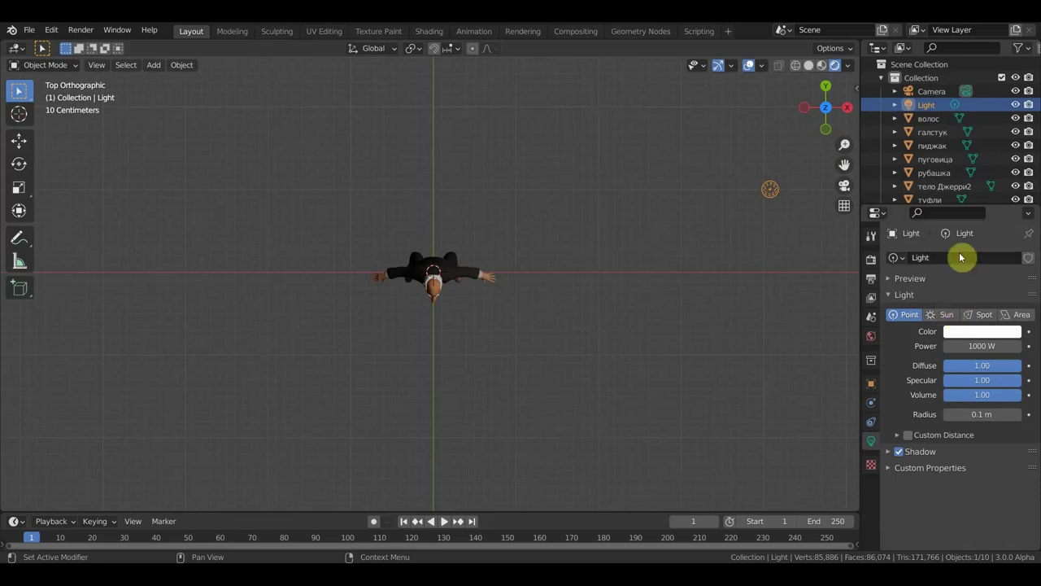
pyautogui.click(947, 315)
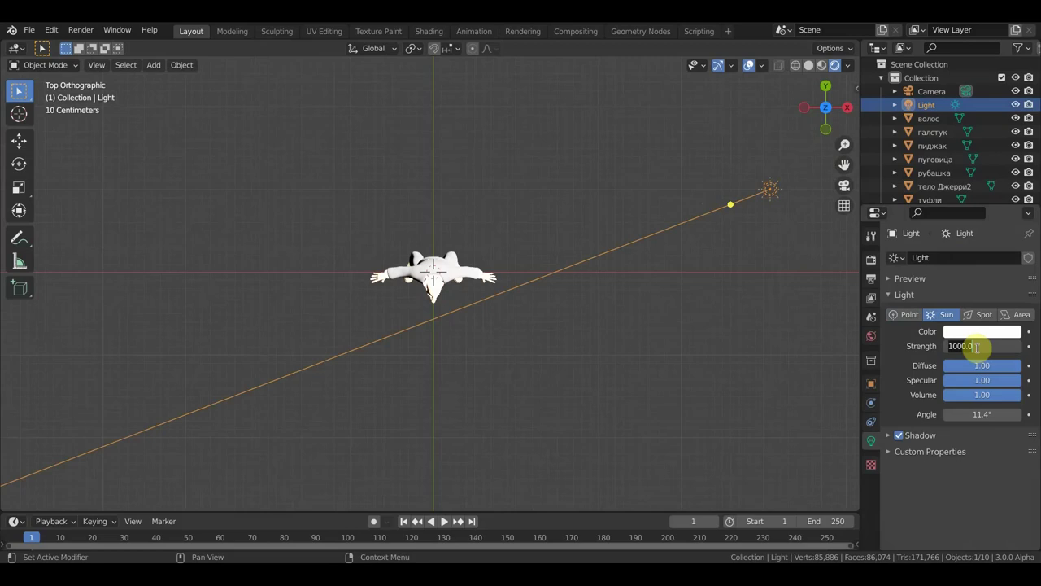
pyautogui.write('6.000')
pyautogui.press('Return')
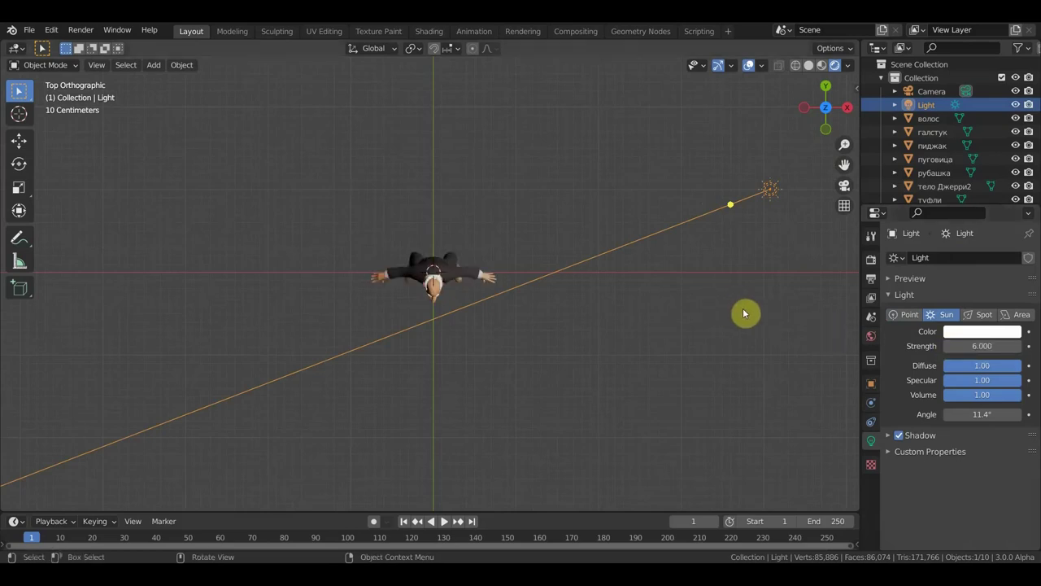
# Step: Rotate and reposition the sun light so it aims up-right
pyautogui.press('r')
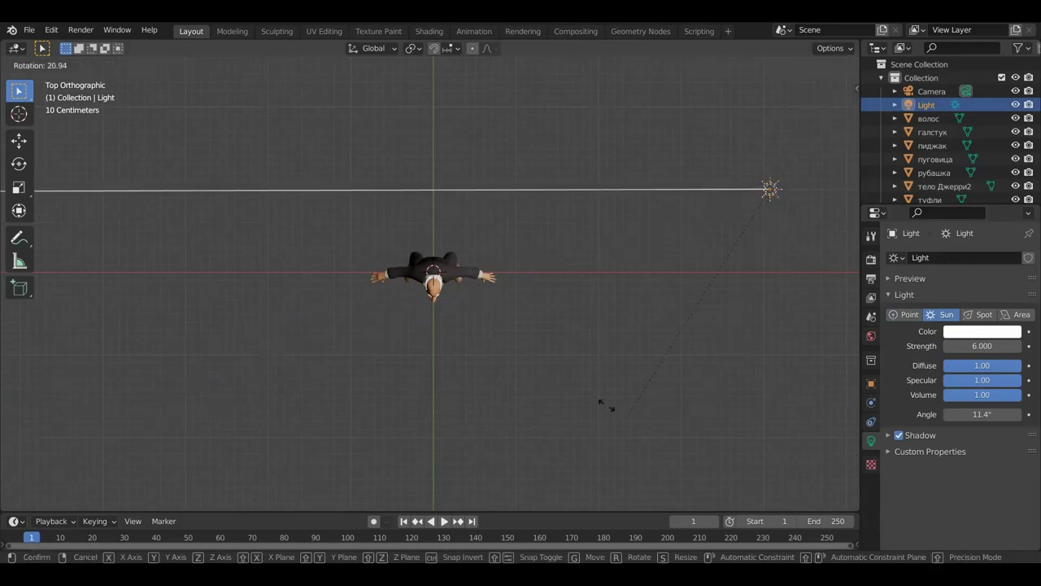
pyautogui.click(579, 114)
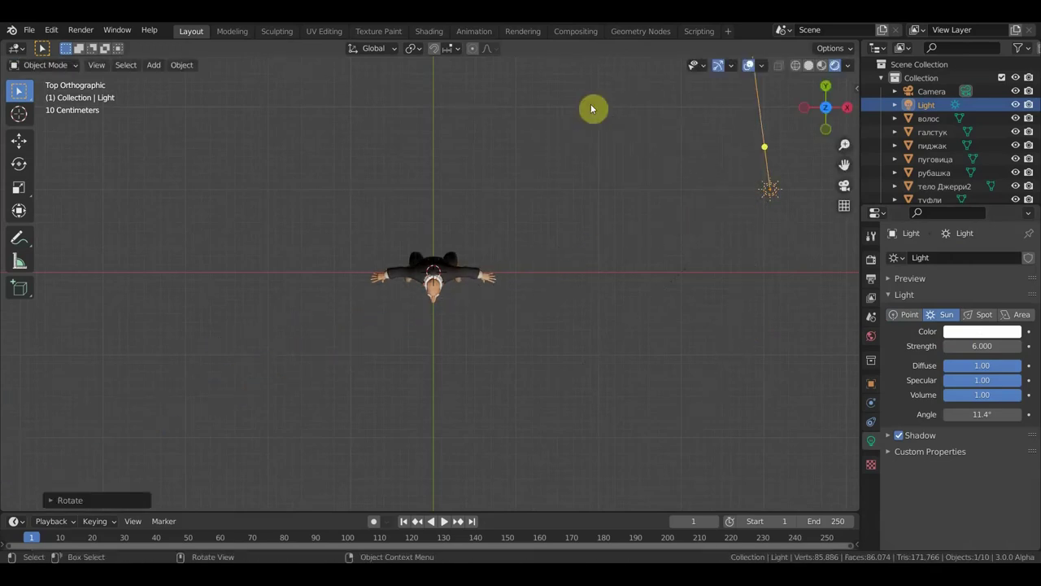
pyautogui.press('g')
pyautogui.click(341, 397)
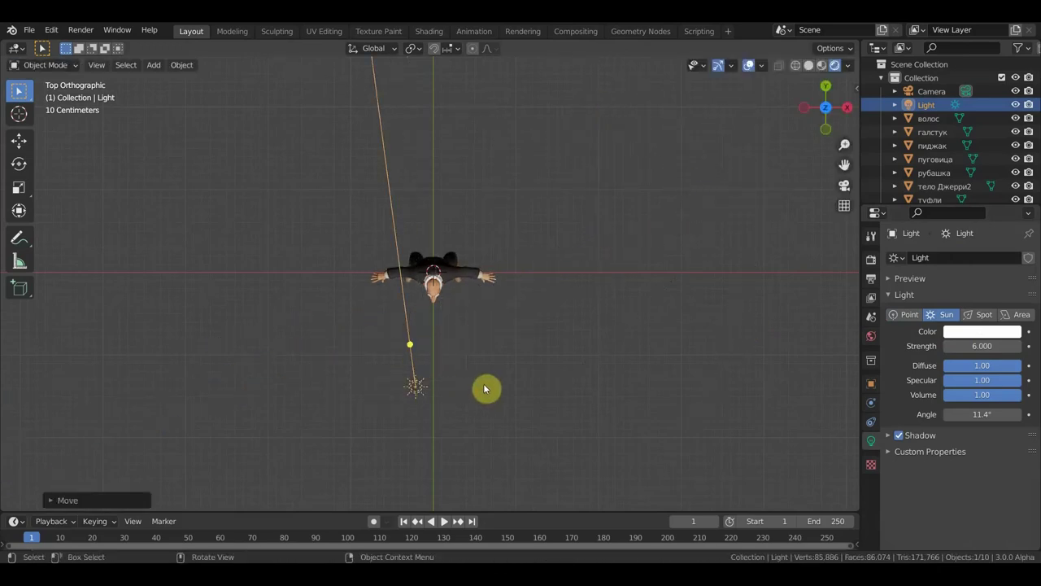
pyautogui.press('r')
pyautogui.click(495, 419)
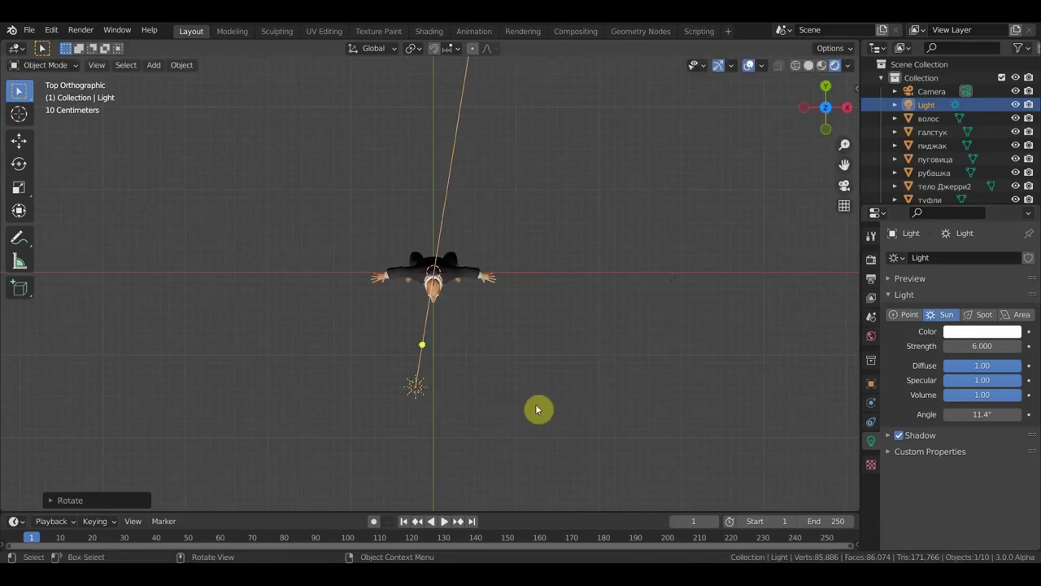
# Step: Re-aim the sun's direction from an angled view, then select the Camera
pyautogui.press('KP_1')
pyautogui.scroll(3, 589, 268)
pyautogui.scroll(-3, 588, 267)
pyautogui.moveTo(591, 282); pyautogui.dragTo(463, 326, button='middle')
pyautogui.scroll(-3, 498, 312)
pyautogui.moveTo(440, 220); pyautogui.dragTo(583, 251)
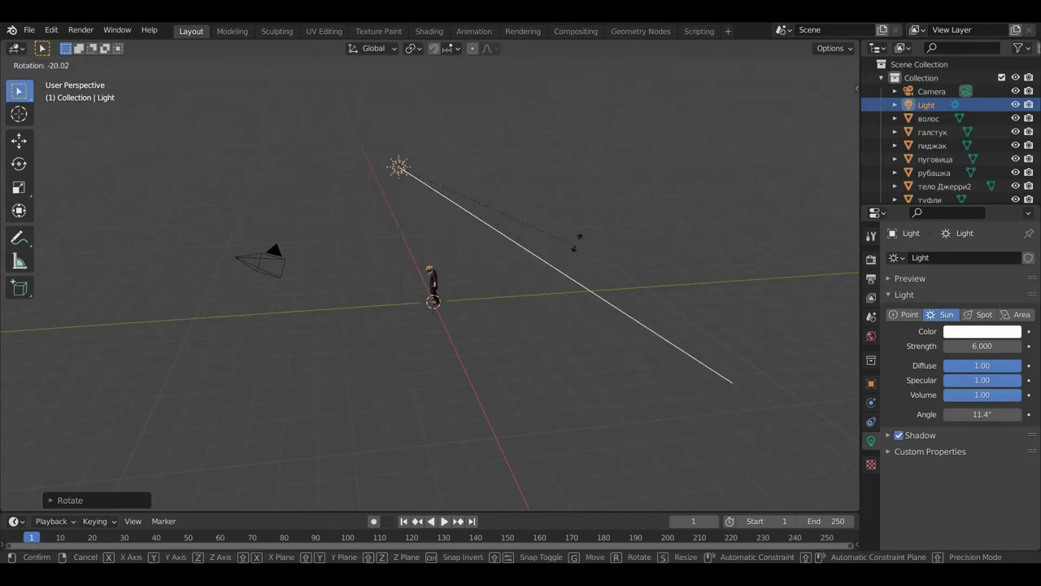
pyautogui.press('KP_1')
pyautogui.scroll(5, 558, 279)
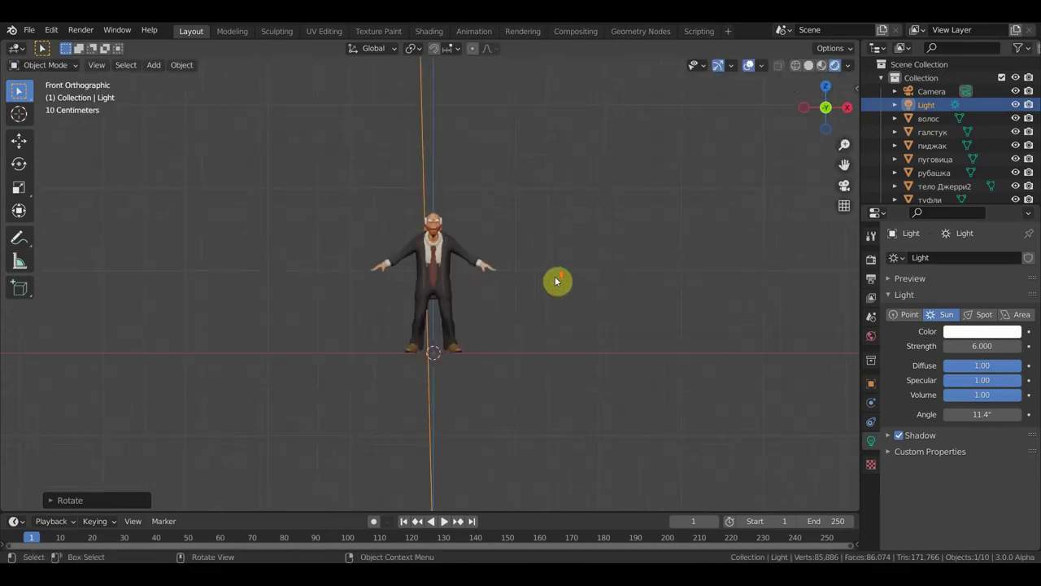
pyautogui.scroll(3, 558, 281)
pyautogui.scroll(-1, 557, 282)
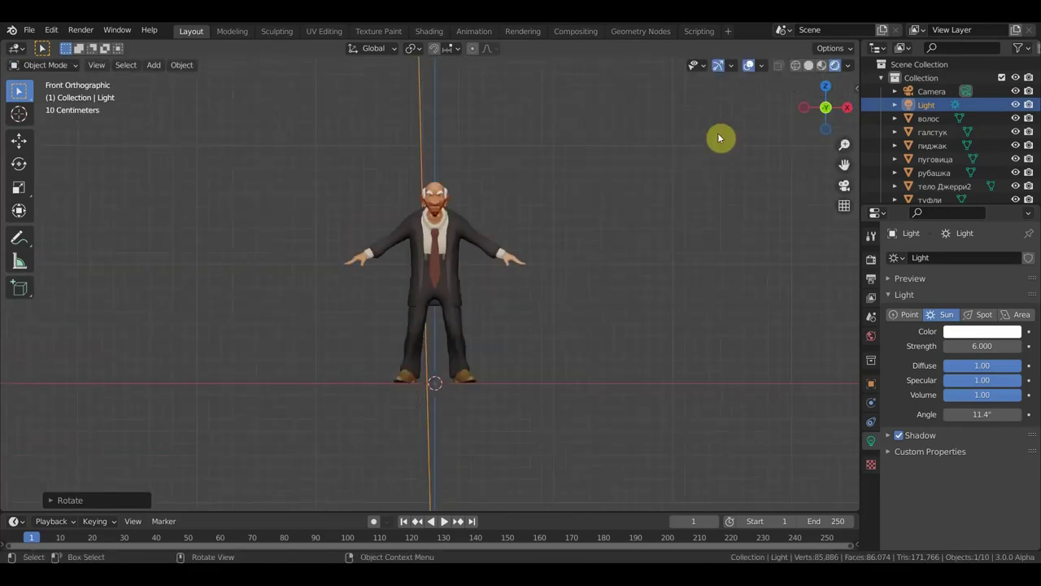
pyautogui.click(932, 91)
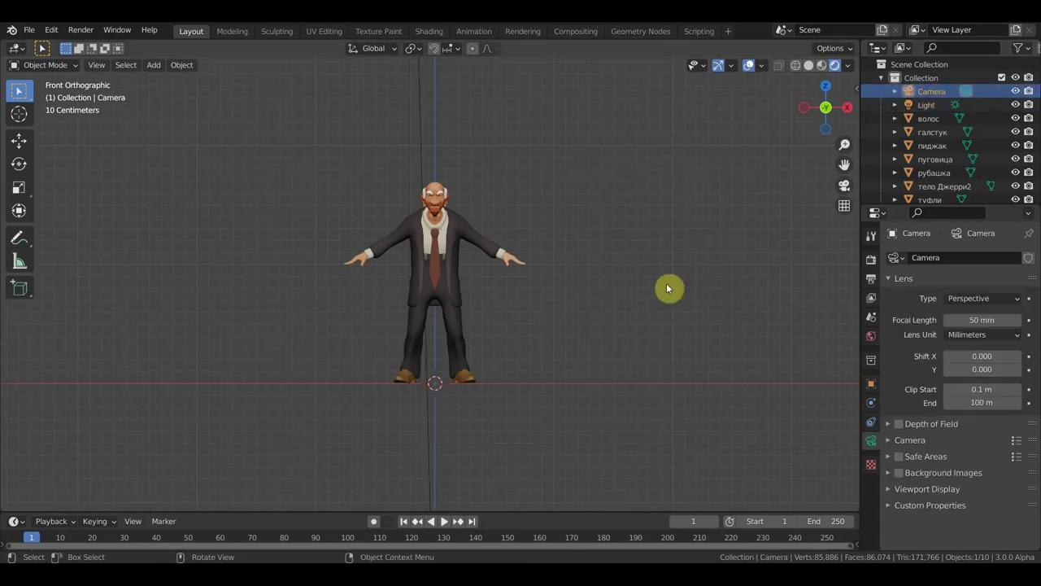
# Step: Walk the camera backwards so the whole old man fits in shot
pyautogui.press('KP_0')
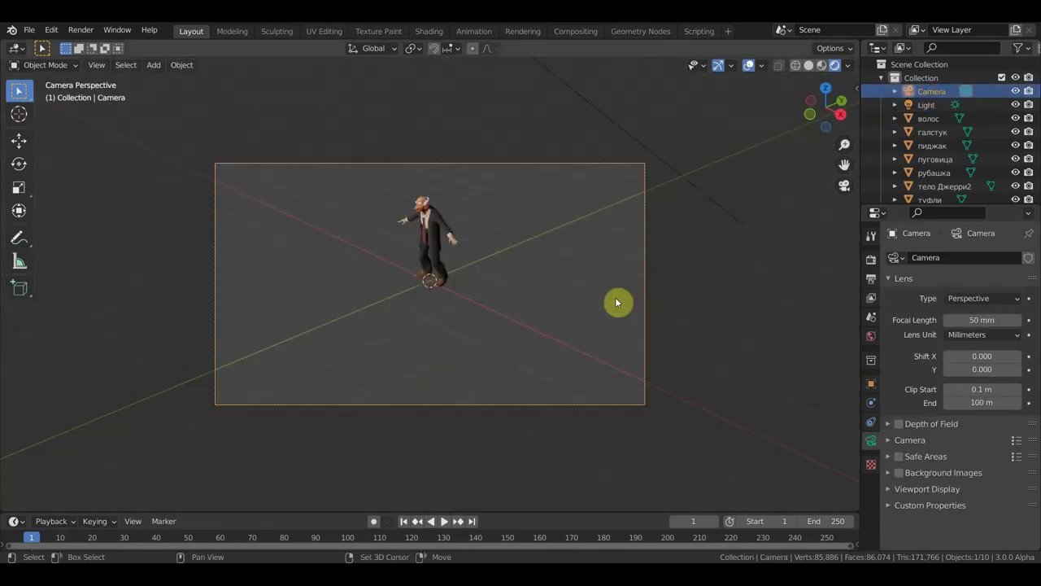
pyautogui.hotkey('shift', '`')
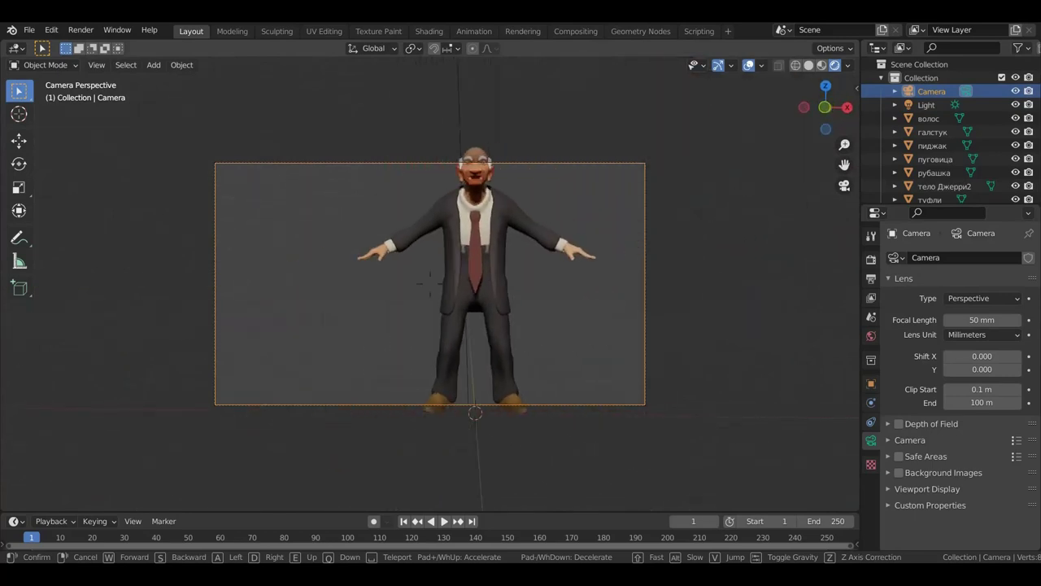
pyautogui.press('s')
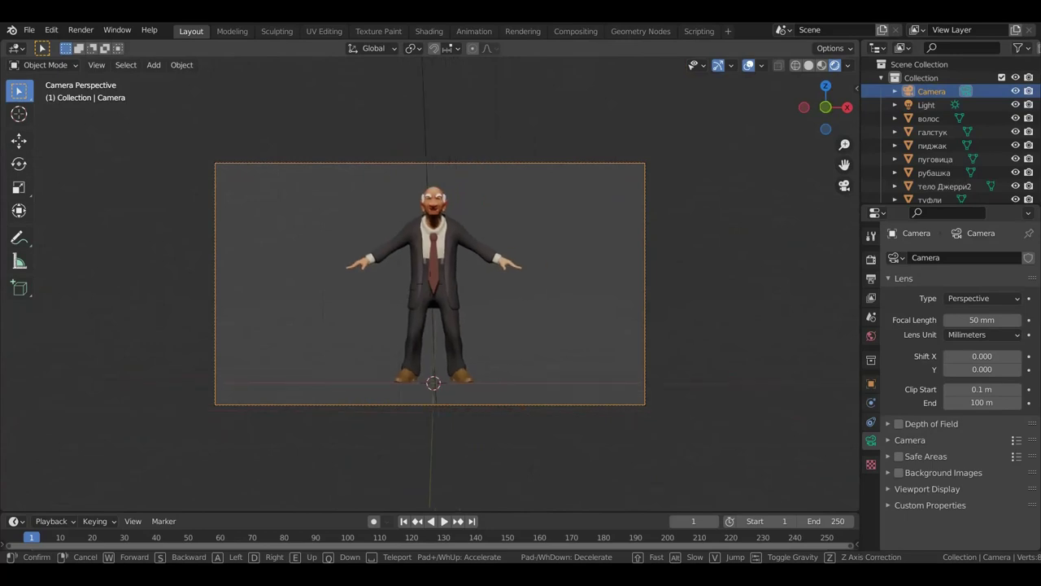
pyautogui.click(431, 288)
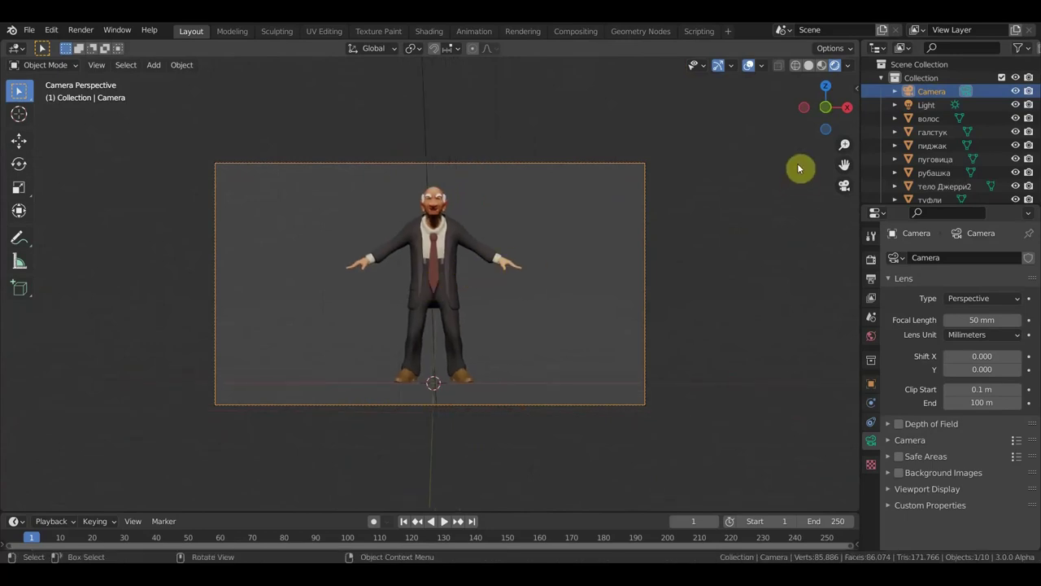
# Step: Lower the sun light's strength to 4 and return to front orthographic view
pyautogui.click(931, 105)
pyautogui.click(983, 346)
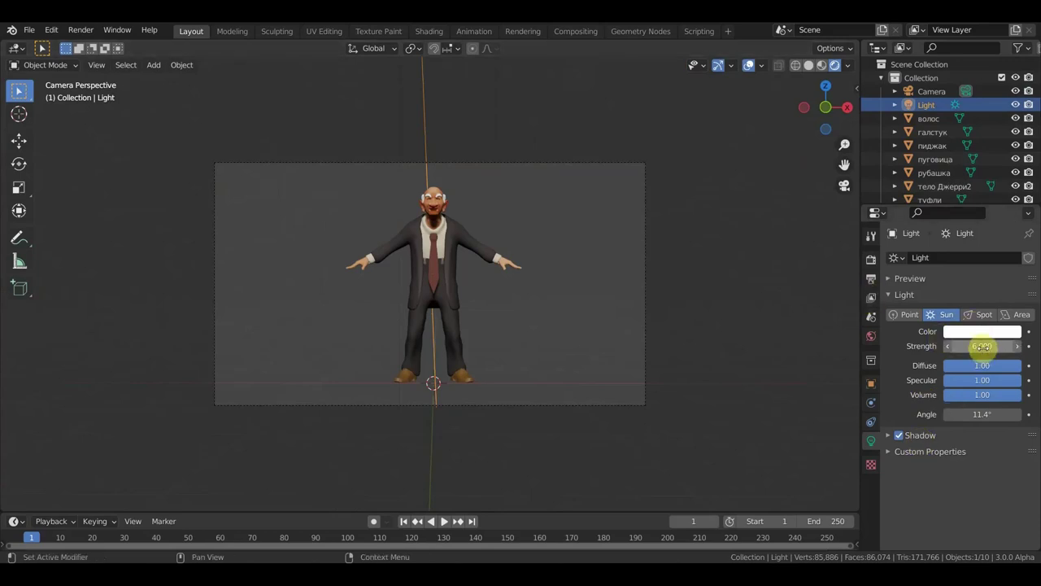
pyautogui.write('4.000')
pyautogui.press('Return')
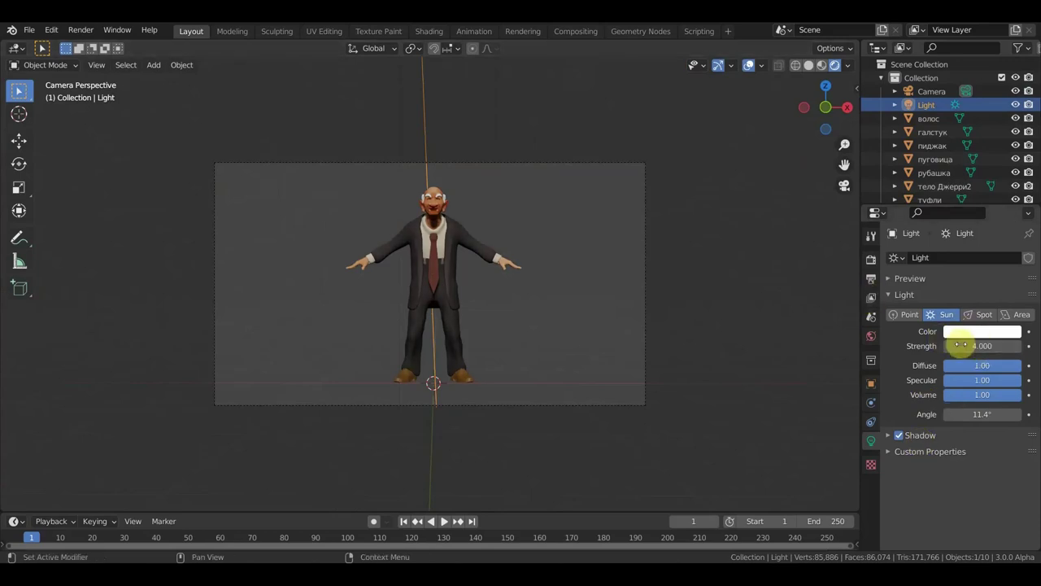
pyautogui.scroll(4, 723, 299)
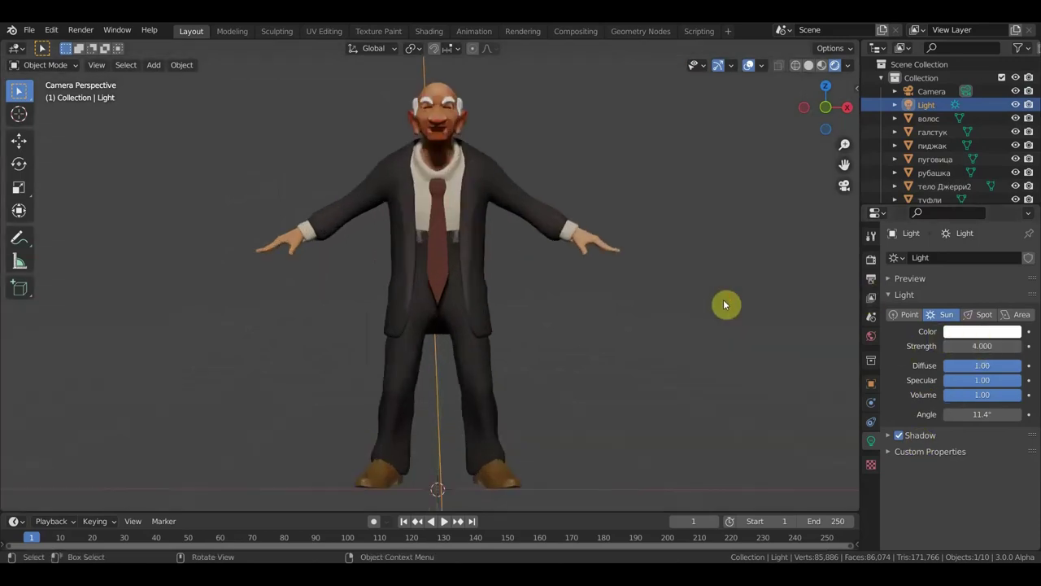
pyautogui.scroll(-3, 723, 304)
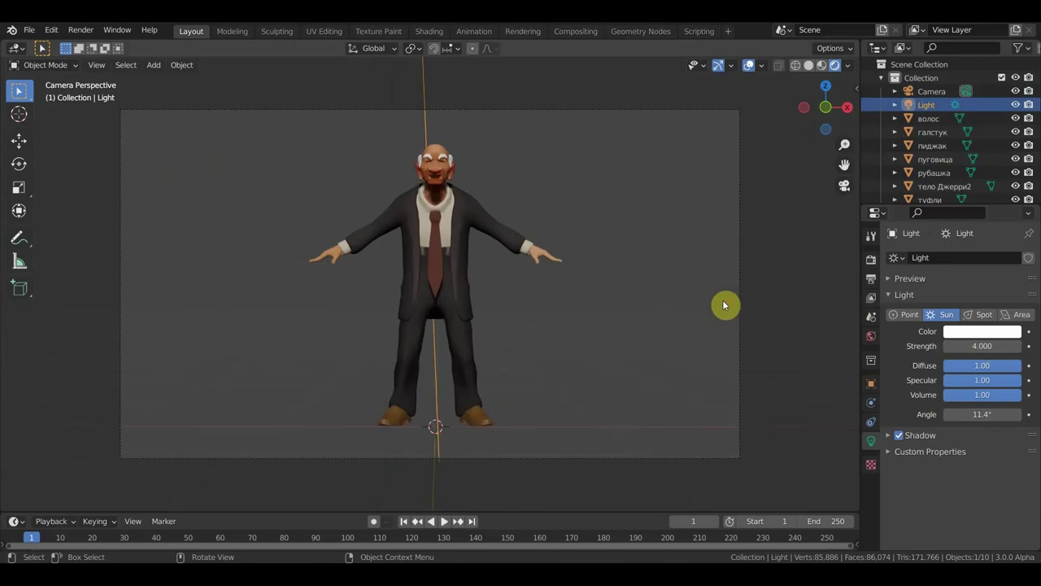
pyautogui.moveTo(725, 305)
pyautogui.mouseDown(button='middle')
pyautogui.moveTo(691, 347)
pyautogui.moveTo(751, 357)
pyautogui.moveTo(702, 353)
pyautogui.moveTo(620, 244)
pyautogui.mouseUp(button='middle')
pyautogui.press('KP_5')
pyautogui.press('KP_1')
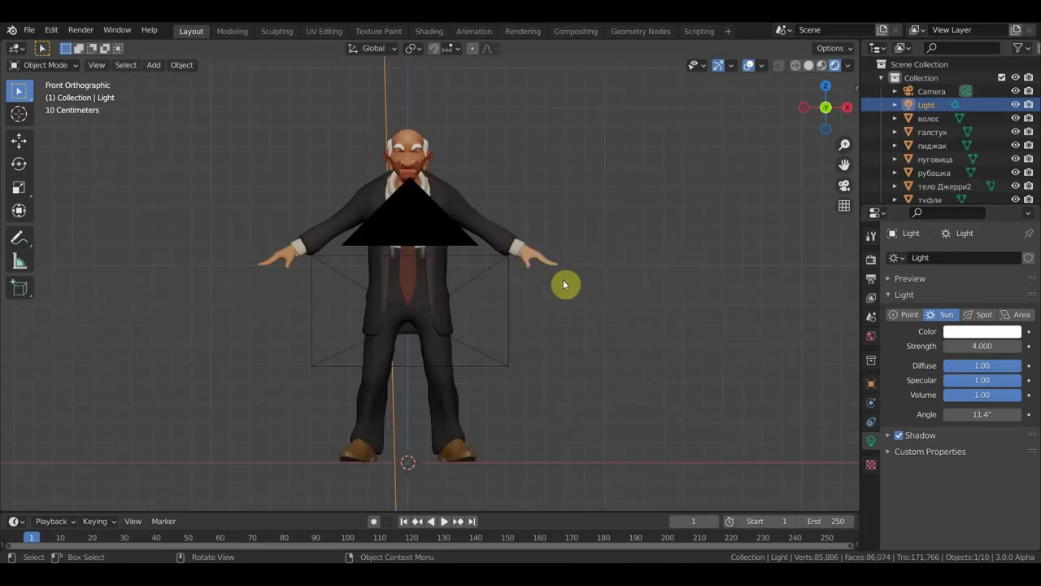
# Step: Save the scene as Джерри.blend, then select the туфли shoes and orbit sideways
pyautogui.click(28, 30)
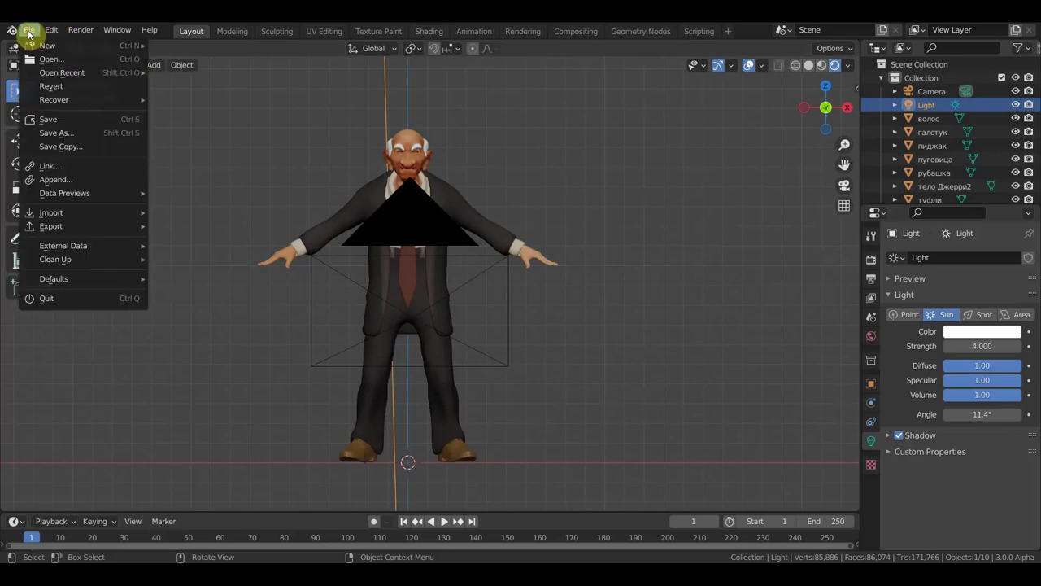
pyautogui.click(75, 120)
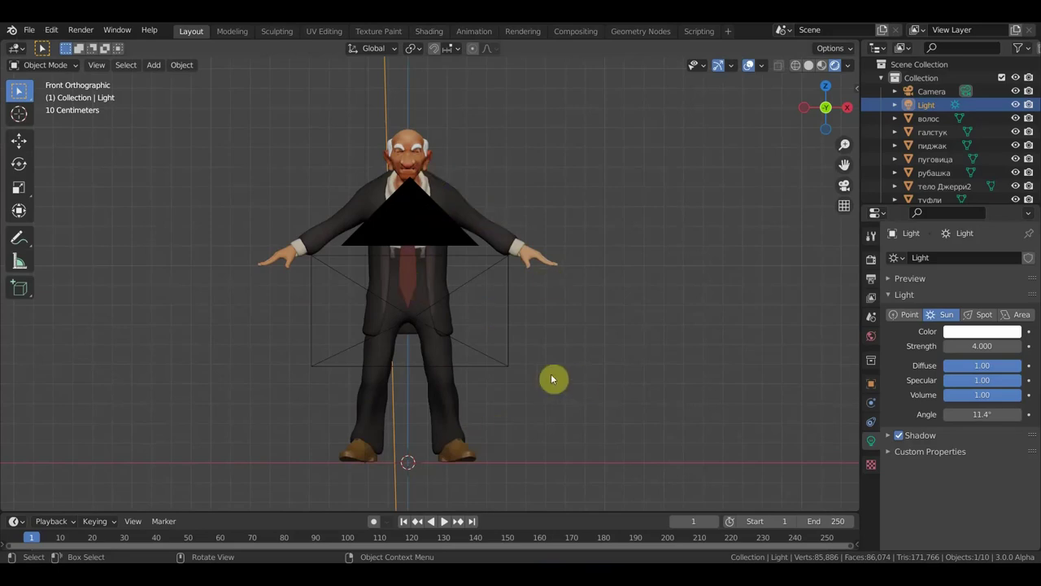
pyautogui.click(468, 457)
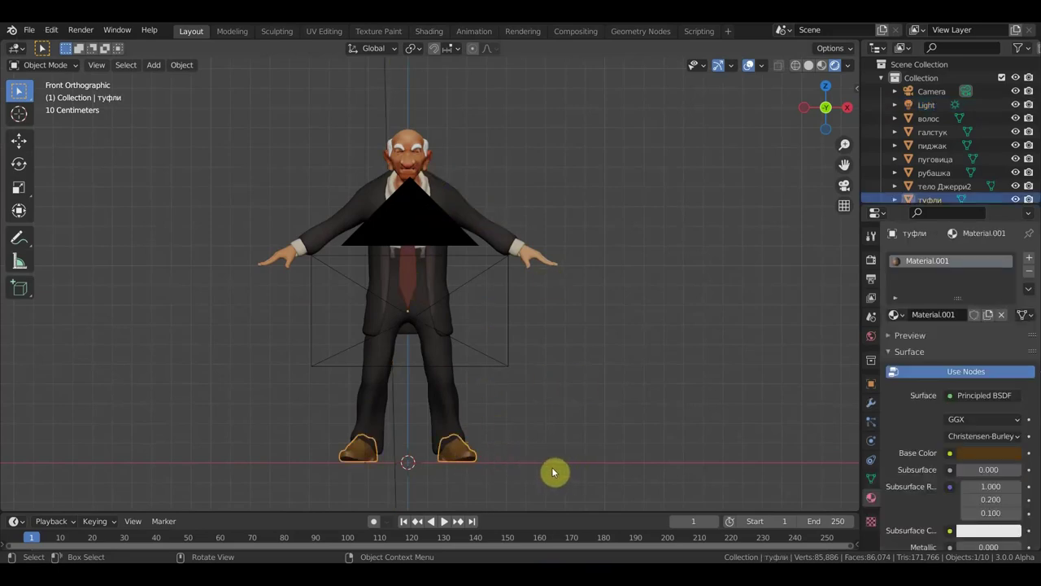
pyautogui.moveTo(512, 458)
pyautogui.mouseDown(button='middle')
pyautogui.moveTo(591, 467)
pyautogui.moveTo(653, 451)
pyautogui.moveTo(422, 457)
pyautogui.moveTo(314, 475)
pyautogui.moveTo(288, 458)
pyautogui.mouseUp(button='middle')
pyautogui.scroll(2, 586, 425)
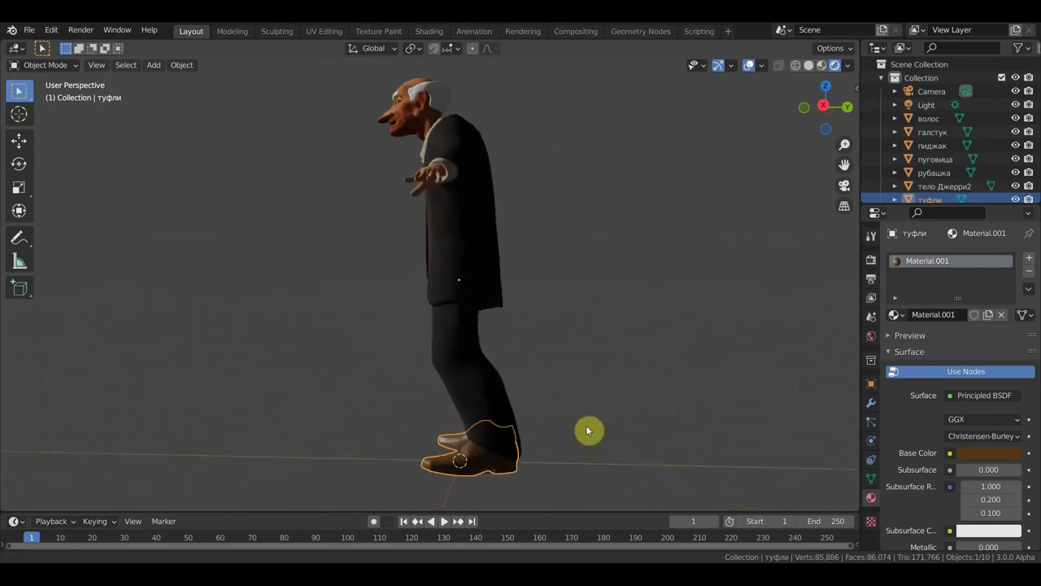
pyautogui.scroll(3, 585, 306)
pyautogui.scroll(3, 553, 344)
pyautogui.scroll(2, 560, 340)
pyautogui.moveTo(559, 340)
pyautogui.mouseDown(button='middle')
pyautogui.moveTo(507, 268)
pyautogui.moveTo(542, 339)
pyautogui.moveTo(602, 370)
pyautogui.moveTo(597, 334)
pyautogui.moveTo(468, 185)
pyautogui.mouseUp(button='middle')
pyautogui.moveTo(503, 220)
pyautogui.mouseDown(button='middle')
pyautogui.moveTo(567, 258)
pyautogui.moveTo(661, 246)
pyautogui.moveTo(569, 236)
pyautogui.moveTo(504, 253)
pyautogui.moveTo(442, 225)
pyautogui.moveTo(597, 232)
pyautogui.moveTo(604, 353)
pyautogui.moveTo(593, 418)
pyautogui.moveTo(574, 406)
pyautogui.mouseUp(button='middle')
pyautogui.scroll(-4, 589, 236)
pyautogui.scroll(-3, 586, 240)
pyautogui.scroll(-3, 604, 353)
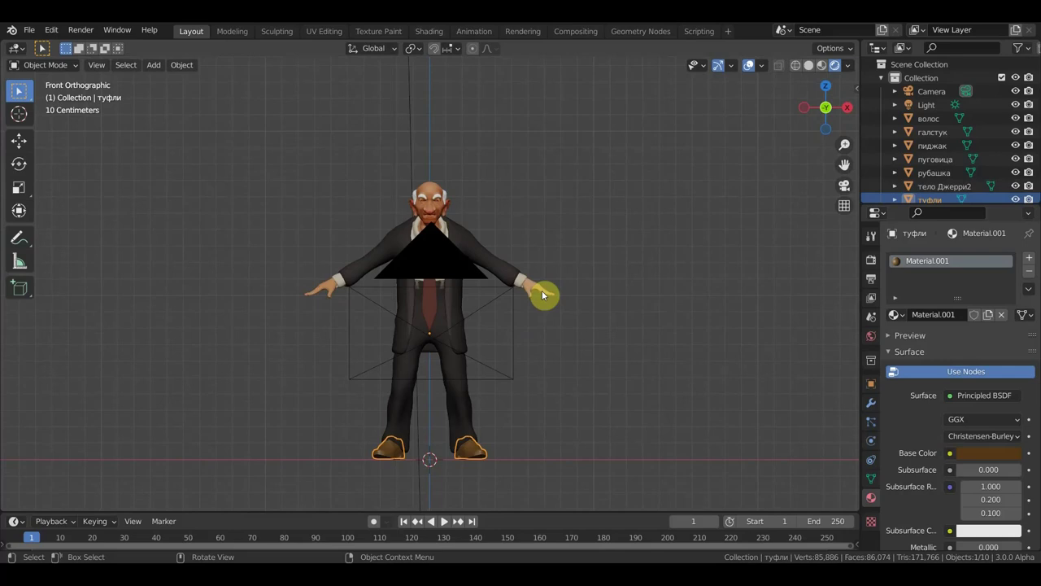
pyautogui.moveTo(569, 297)
pyautogui.mouseDown(button='middle')
pyautogui.moveTo(502, 312)
pyautogui.moveTo(548, 303)
pyautogui.mouseUp(button='middle')
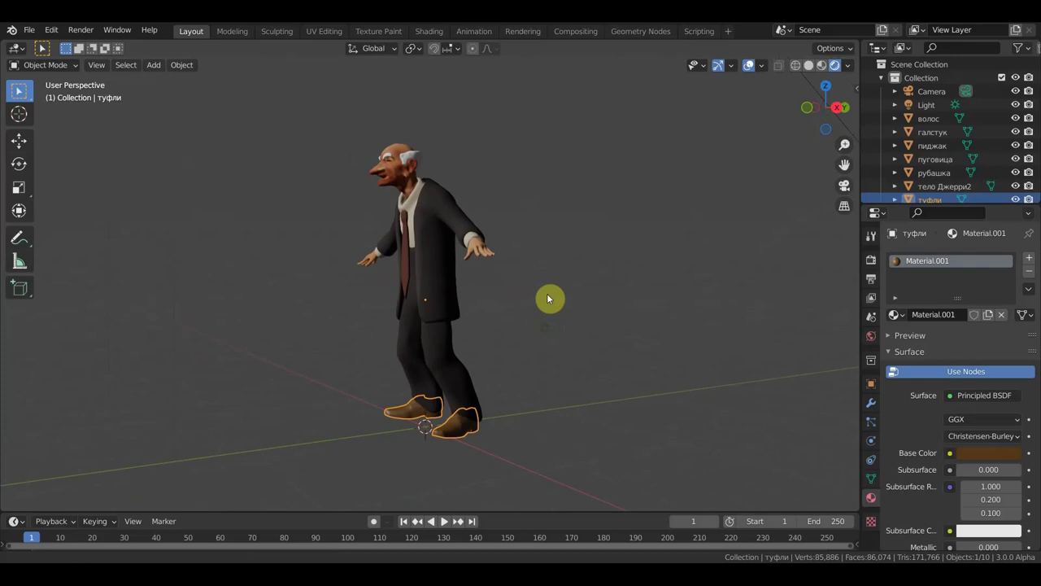
pyautogui.moveTo(547, 303); pyautogui.dragTo(495, 302, button='middle')
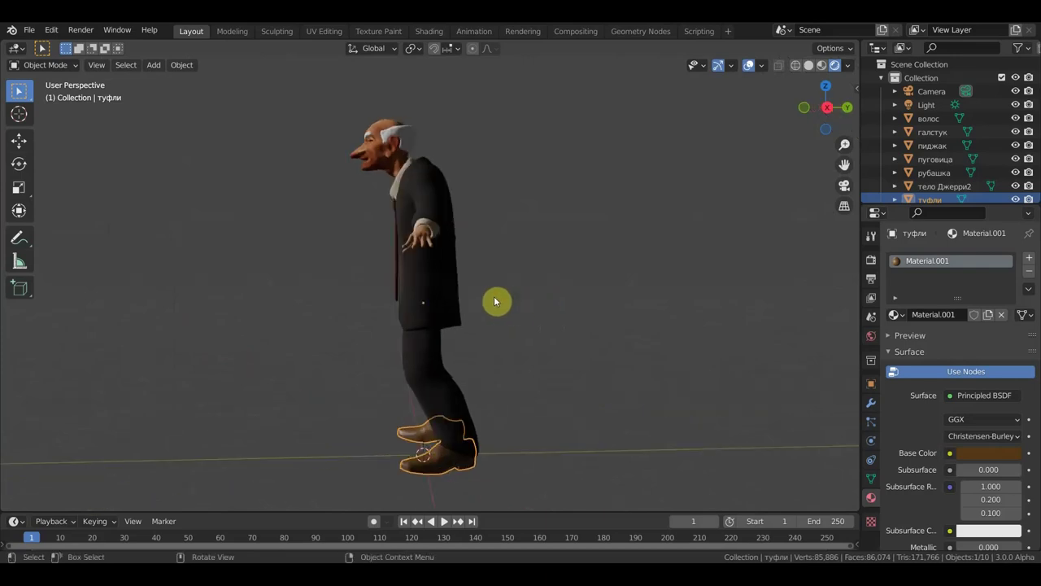
pyautogui.press('KP_3')
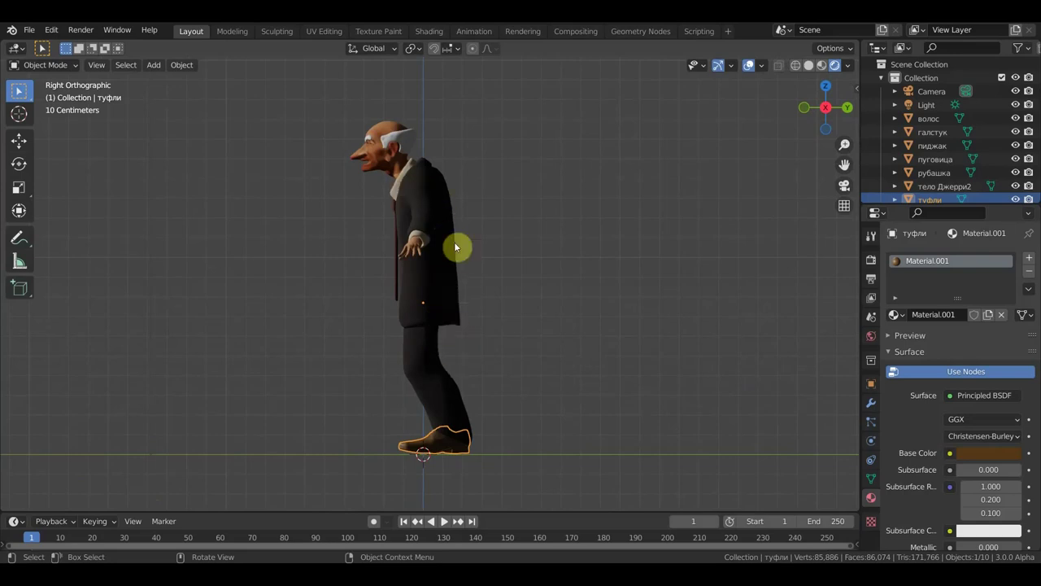
pyautogui.moveTo(446, 242)
pyautogui.mouseDown(button='middle')
pyautogui.moveTo(524, 260)
pyautogui.moveTo(616, 260)
pyautogui.moveTo(608, 254)
pyautogui.mouseUp(button='middle')
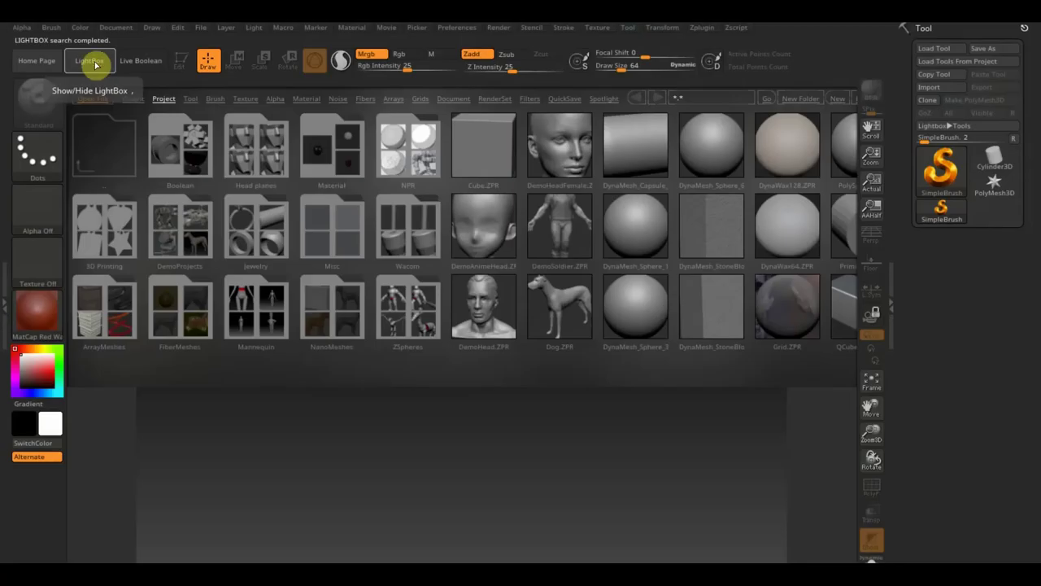
# Step: Close LightBox and open ZBuilder игра джери from Desktop > Игра Джерри
pyautogui.click(91, 61)
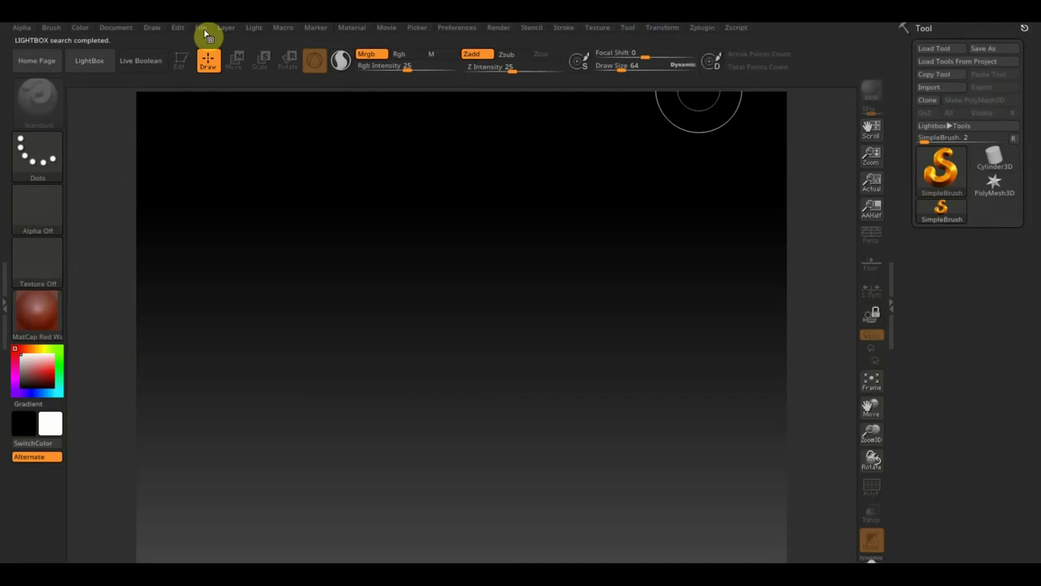
pyautogui.click(205, 31)
pyautogui.click(229, 50)
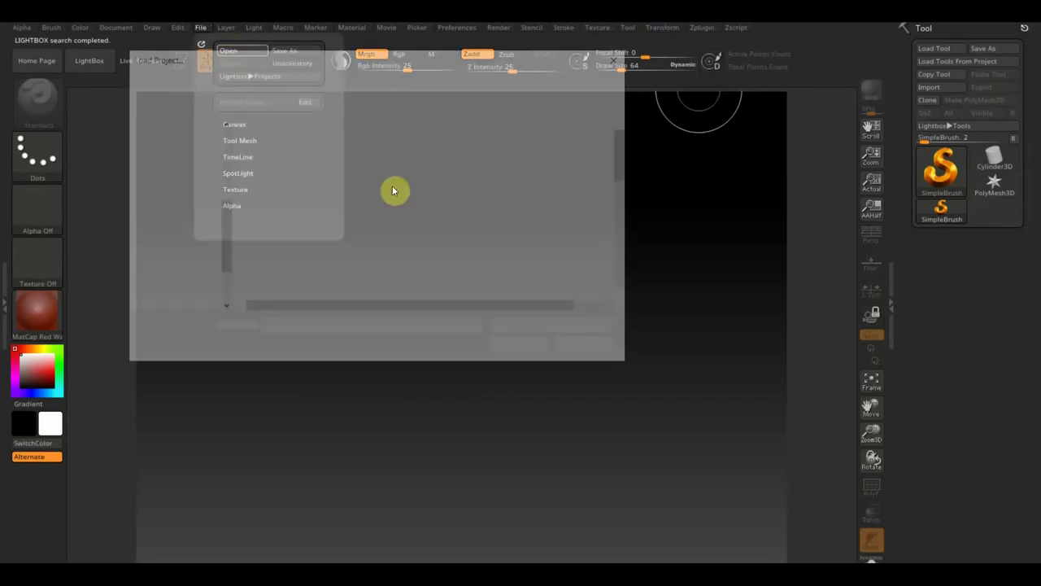
pyautogui.click(187, 282)
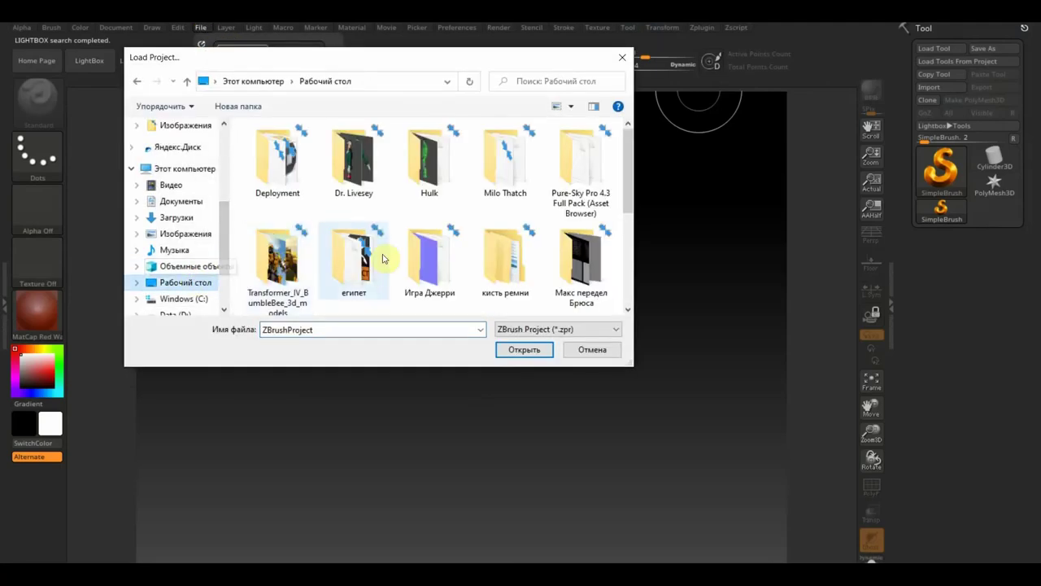
pyautogui.doubleClick(430, 256)
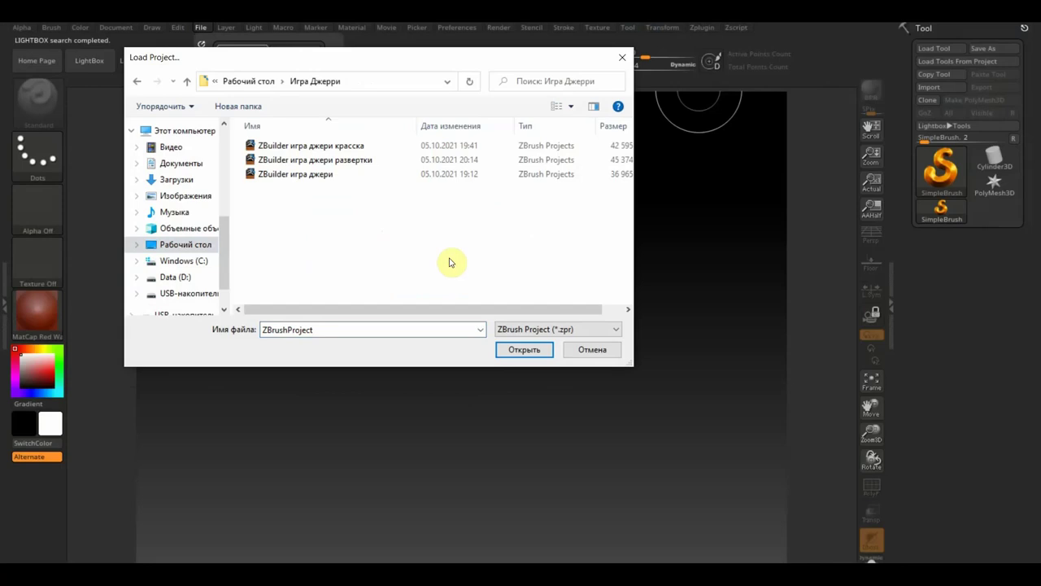
pyautogui.click(323, 145)
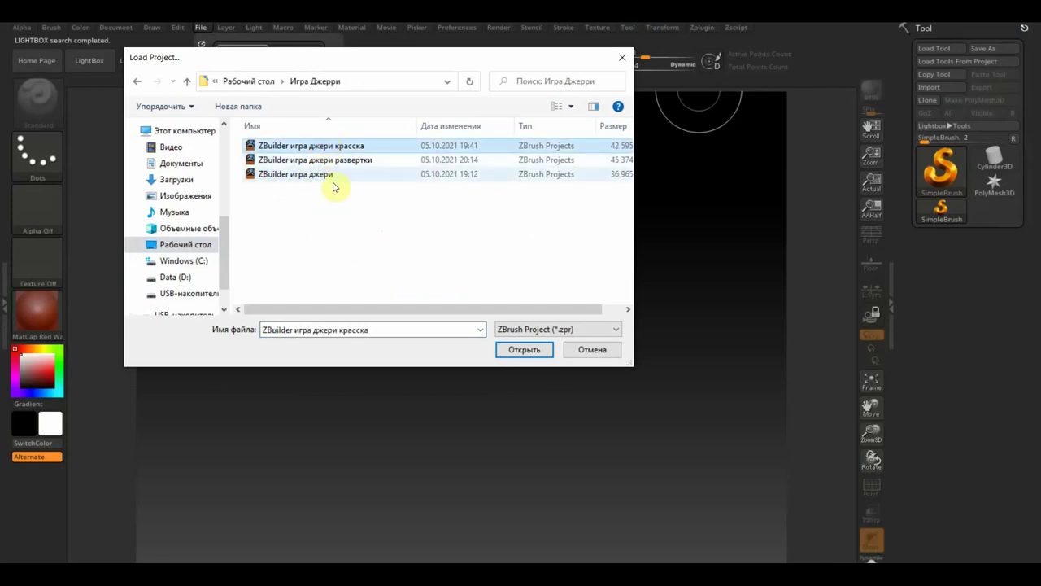
pyautogui.click(291, 179)
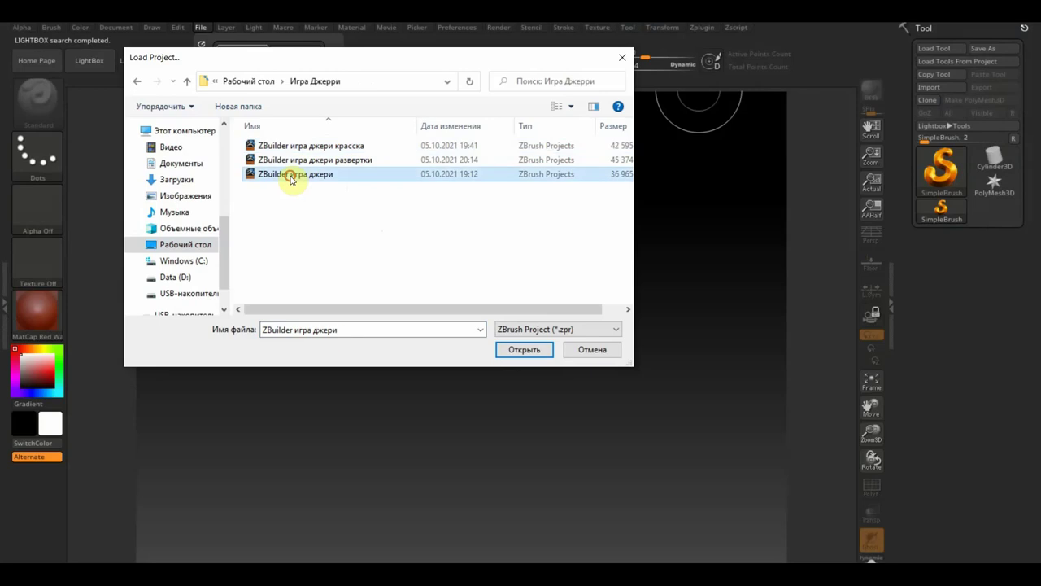
pyautogui.click(527, 349)
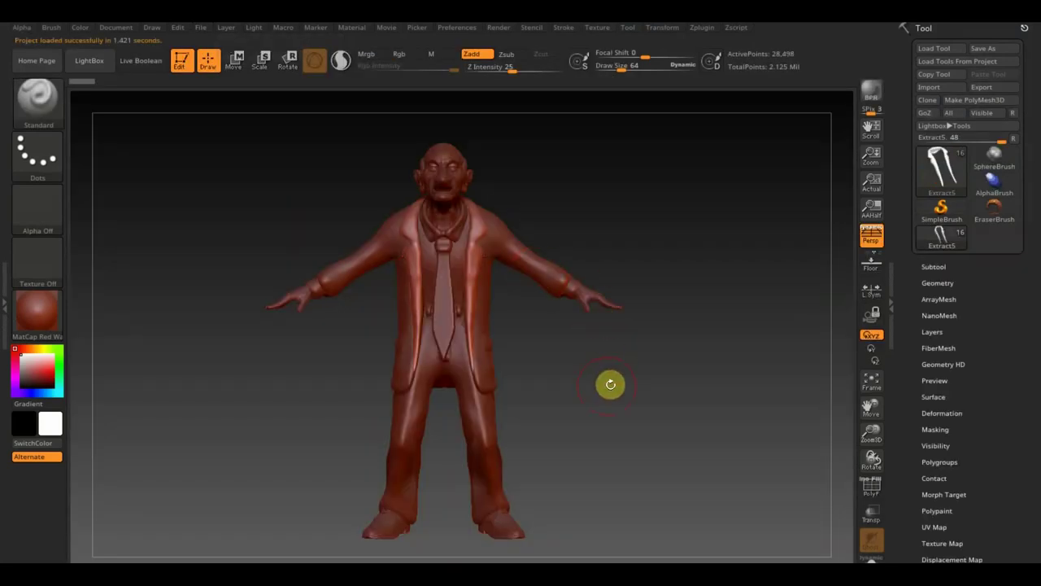
# Step: Orbit the sculpt, leave Persp off, and open the Subtool list with its seven subtools
pyautogui.moveTo(588, 387)
pyautogui.mouseDown()
pyautogui.moveTo(475, 390)
pyautogui.moveTo(578, 369)
pyautogui.mouseUp()
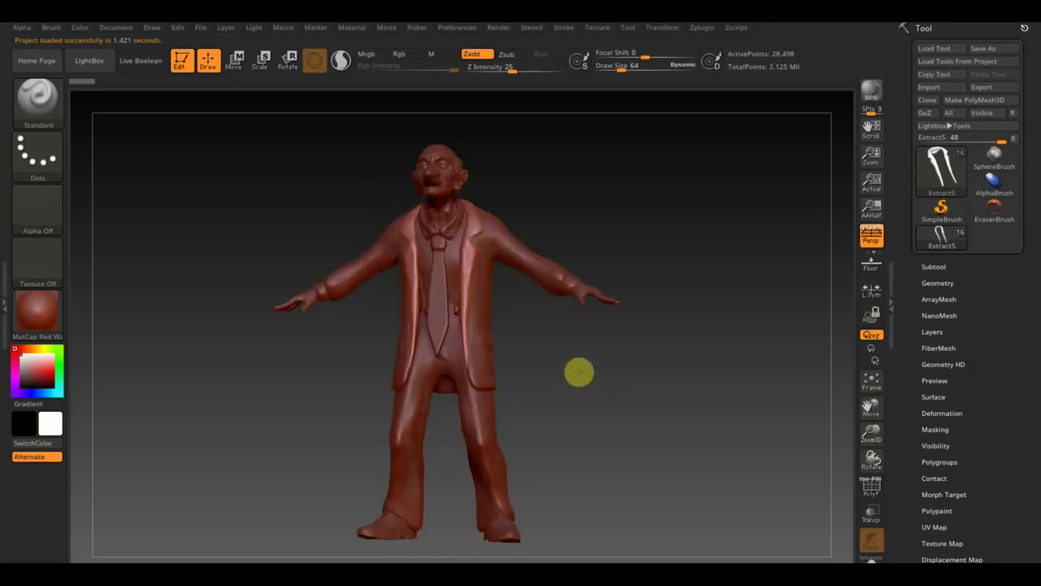
pyautogui.moveTo(563, 189)
pyautogui.mouseDown()
pyautogui.moveTo(600, 216)
pyautogui.moveTo(581, 211)
pyautogui.mouseUp()
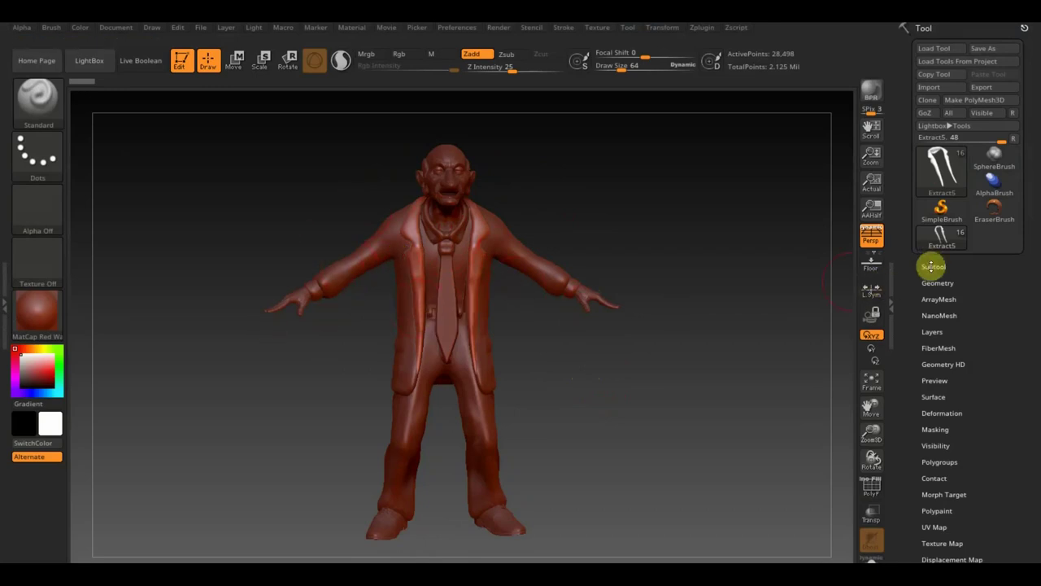
pyautogui.click(877, 238)
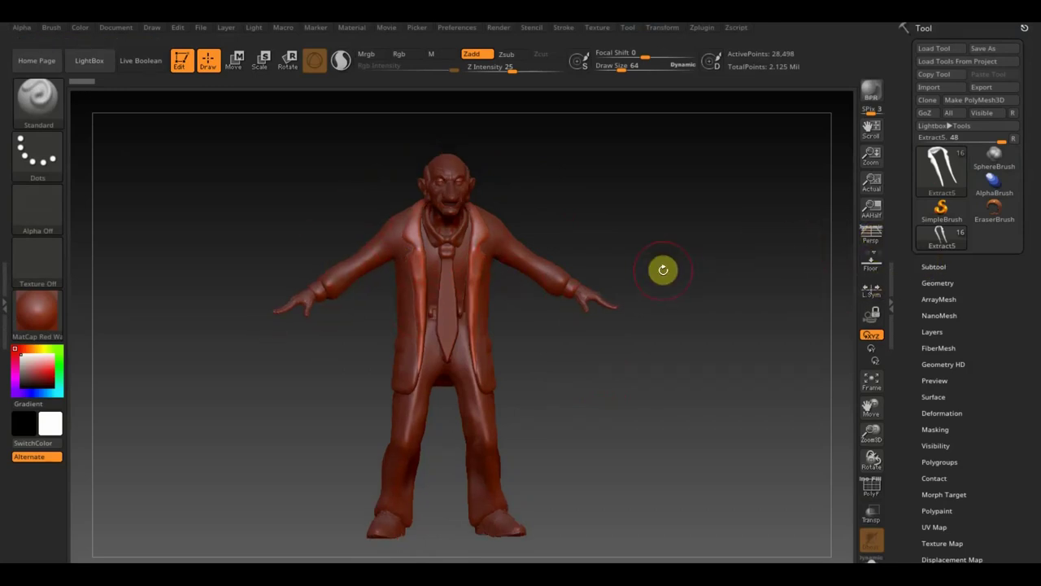
pyautogui.moveTo(667, 271)
pyautogui.mouseDown()
pyautogui.moveTo(708, 304)
pyautogui.moveTo(703, 290)
pyautogui.moveTo(753, 277)
pyautogui.mouseUp()
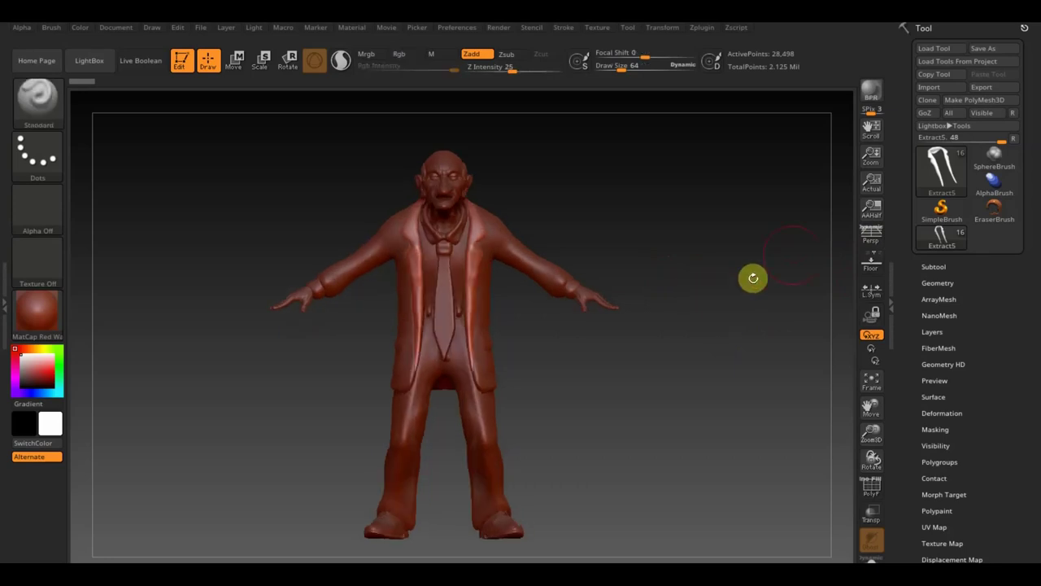
pyautogui.click(874, 239)
pyautogui.click(873, 240)
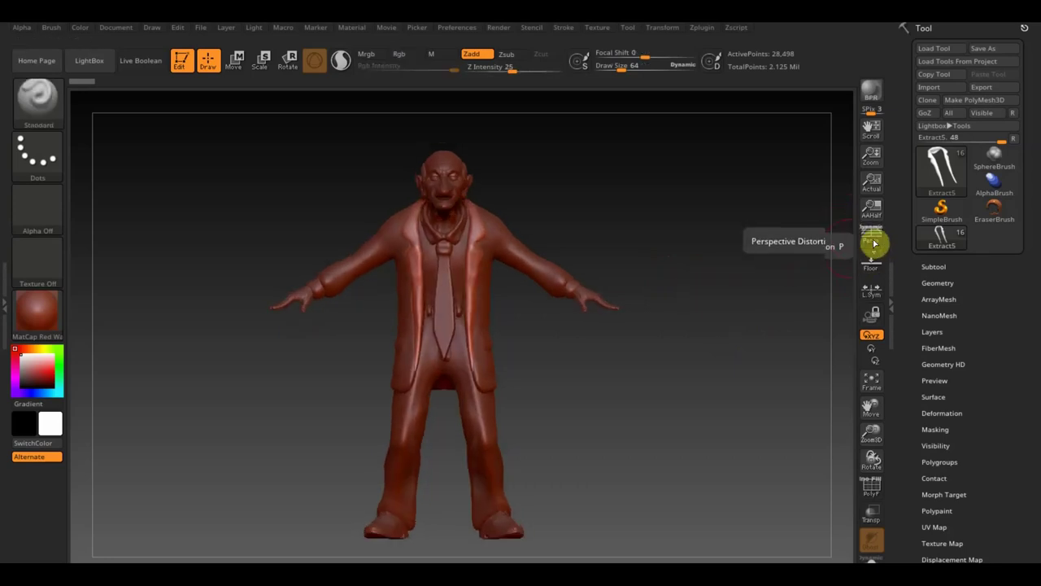
pyautogui.click(940, 283)
pyautogui.click(933, 266)
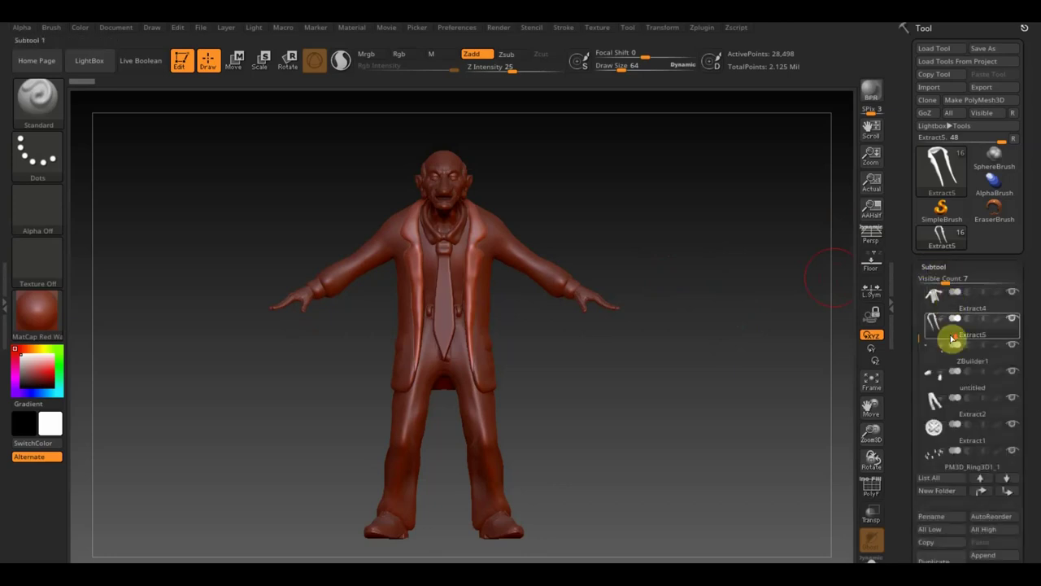
# Step: Check the Extract1 subtool and the brush choices, then make ZBuilder1 the active subtool
pyautogui.click(941, 437)
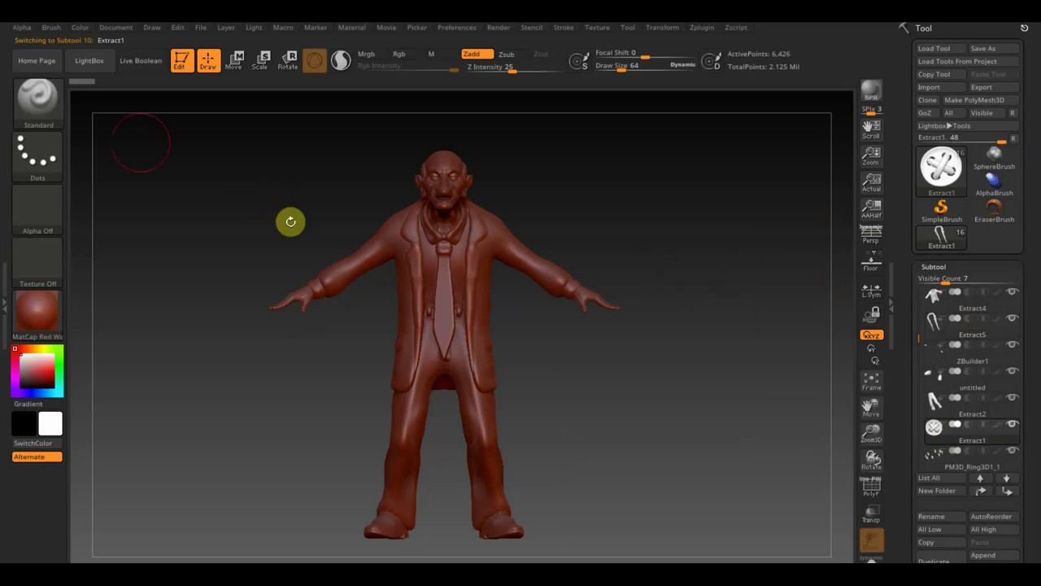
pyautogui.click(37, 94)
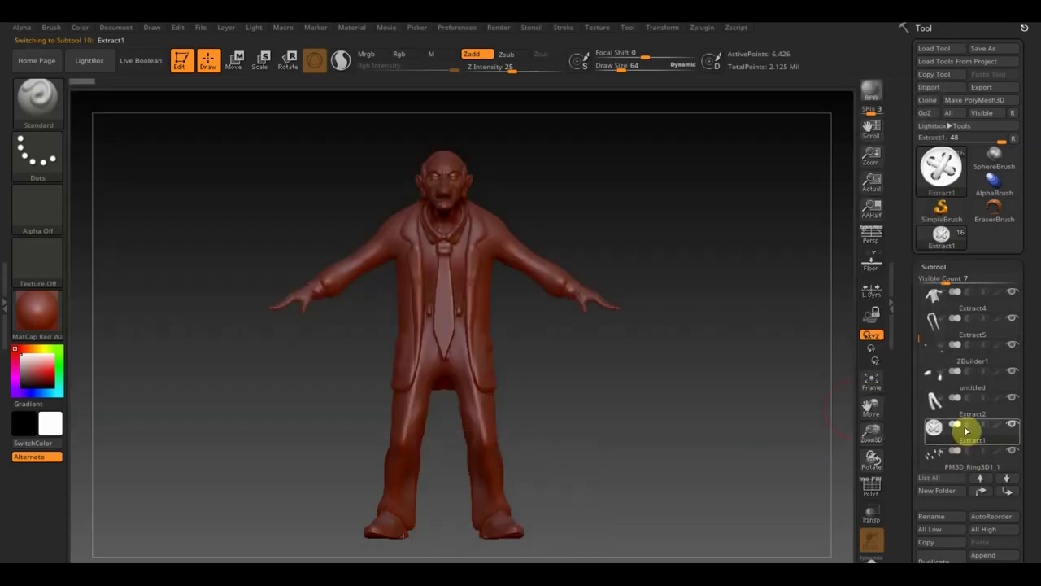
pyautogui.moveTo(935, 371)
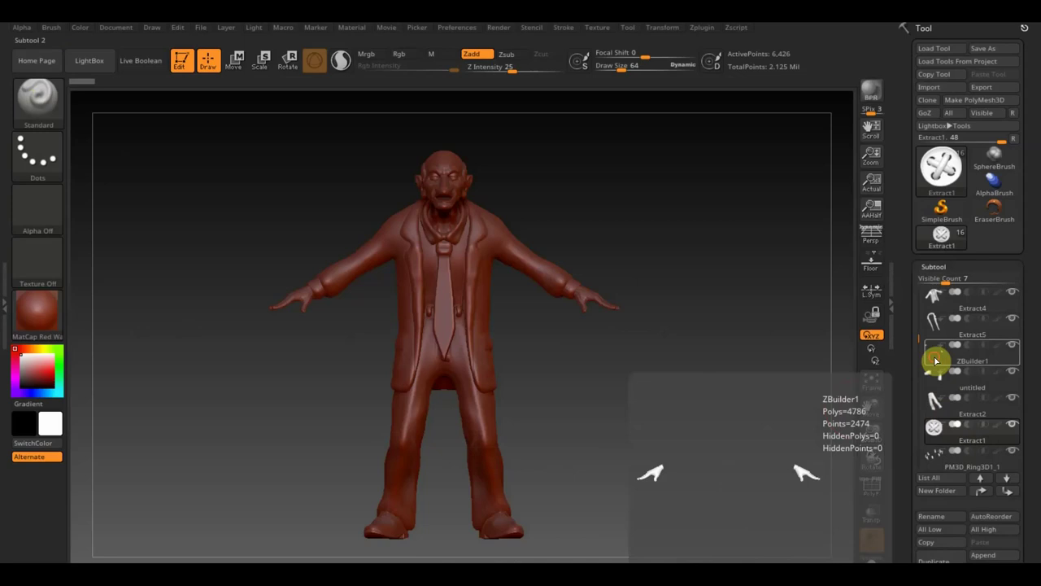
pyautogui.click(935, 360)
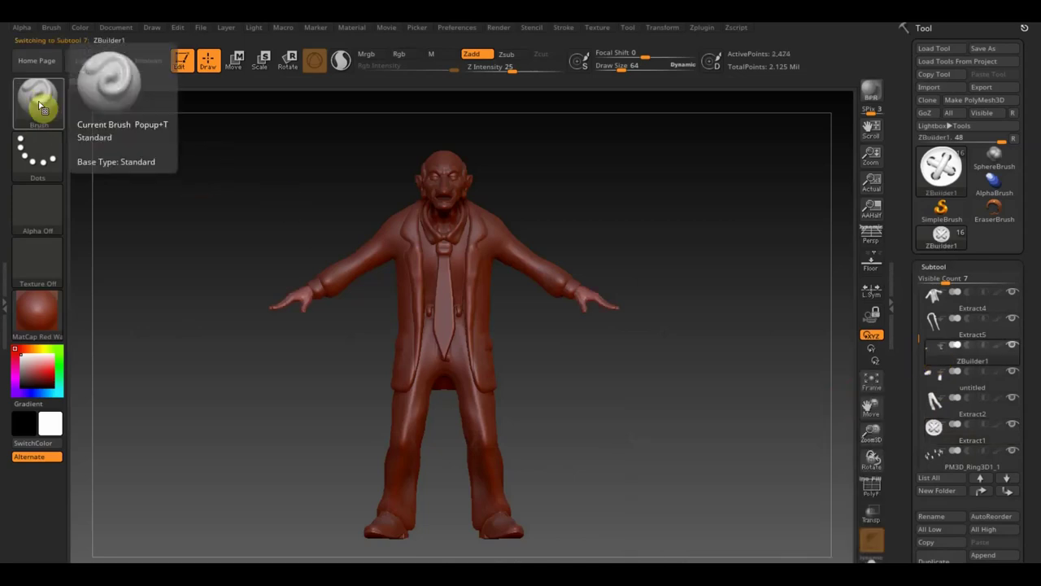
pyautogui.moveTo(1033, 398)
pyautogui.mouseDown()
pyautogui.moveTo(1025, 293)
pyautogui.moveTo(1035, 319)
pyautogui.moveTo(1015, 328)
pyautogui.mouseUp()
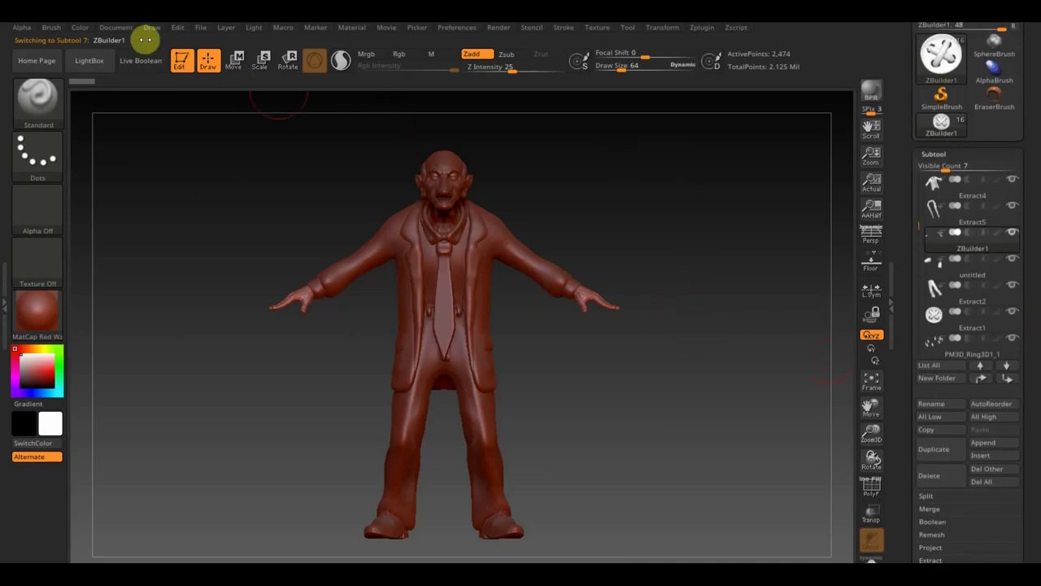
# Step: Browse the File, Zplugin and Light menus, orbiting the model to a three-quarter view
pyautogui.click(201, 29)
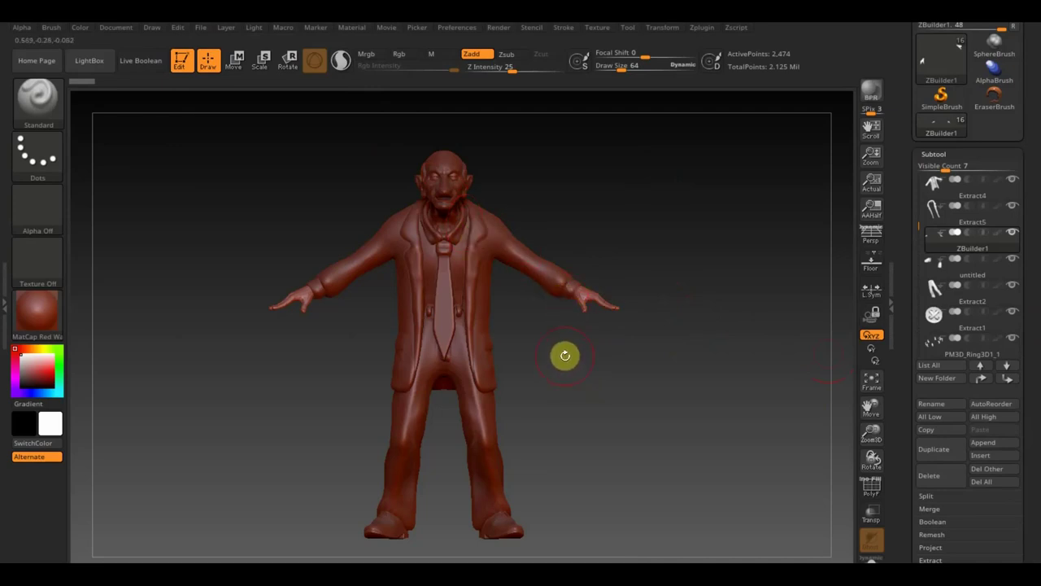
pyautogui.click(703, 29)
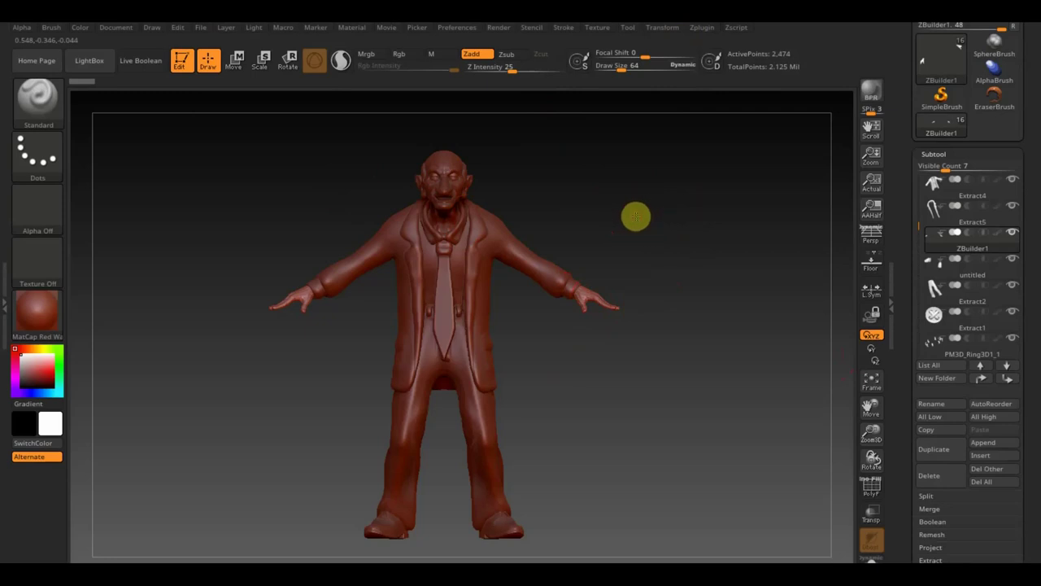
pyautogui.moveTo(635, 218); pyautogui.dragTo(612, 216)
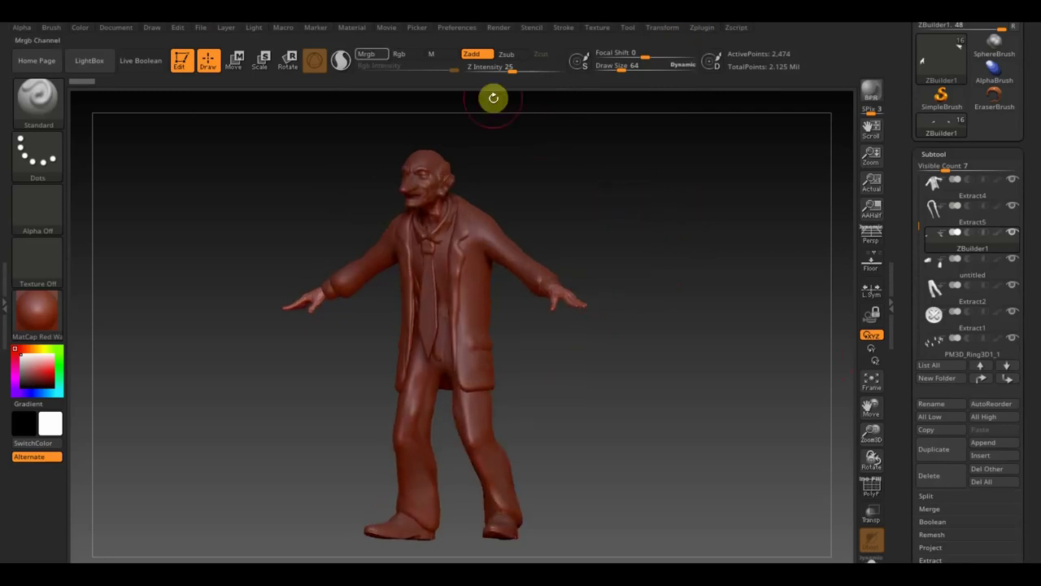
pyautogui.click(255, 31)
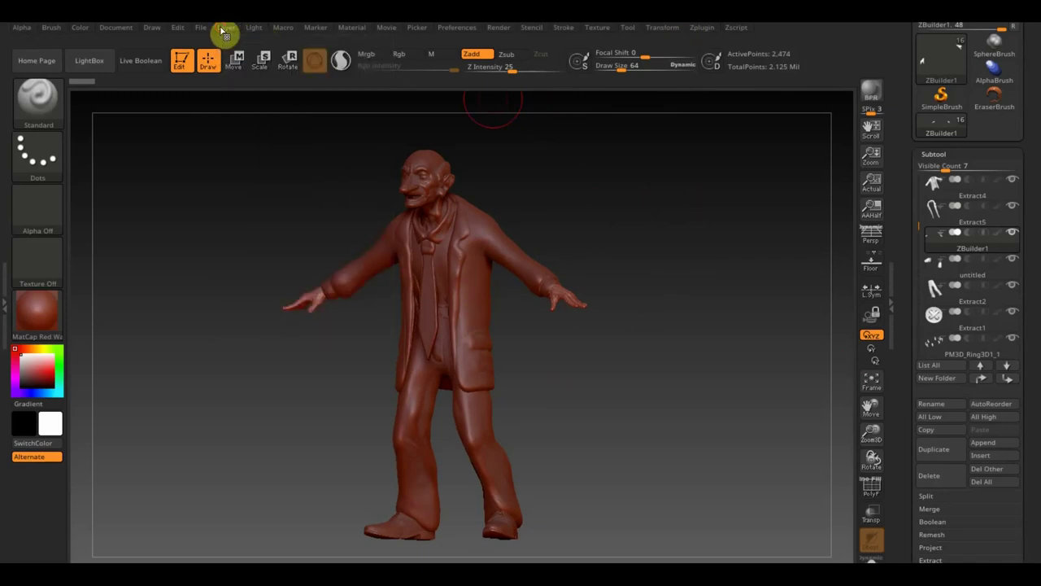
# Step: Open project 'ZBuilder игра джери красска' without saving, then inspect the painted old man's torso and face
pyautogui.click(225, 30)
pyautogui.click(201, 30)
pyautogui.click(234, 51)
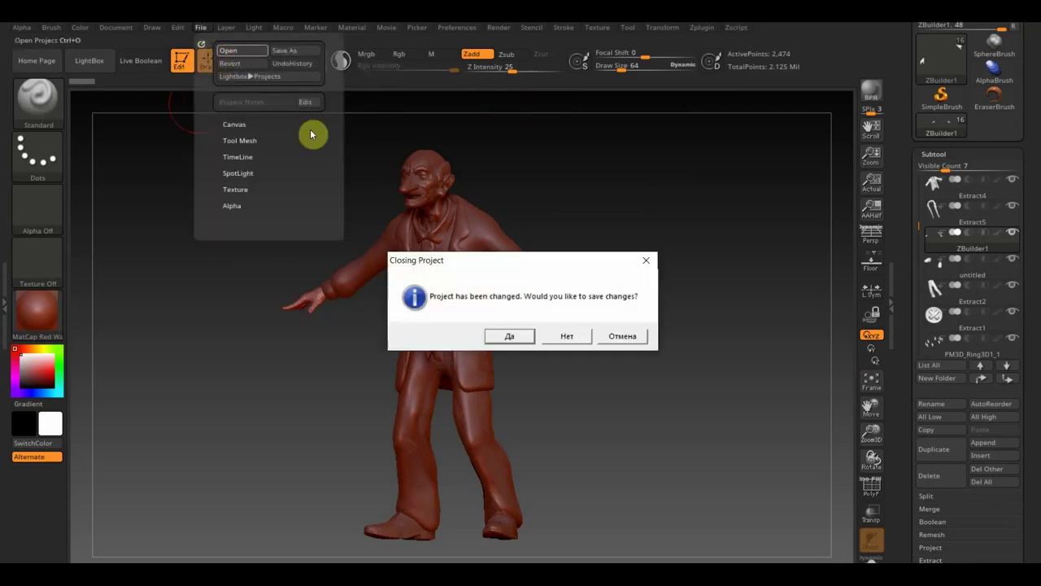
pyautogui.click(567, 338)
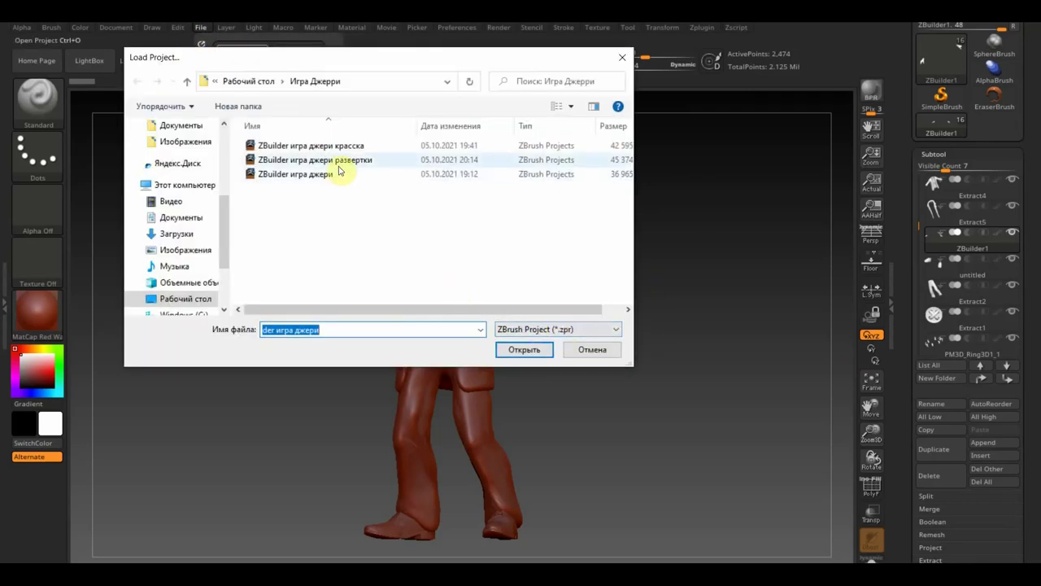
pyautogui.click(338, 145)
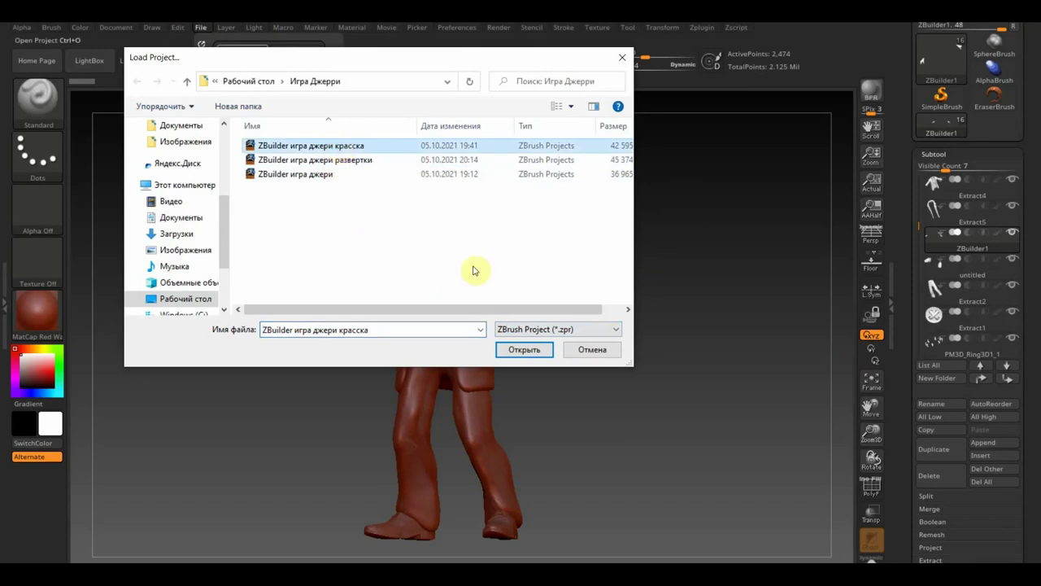
pyautogui.click(525, 349)
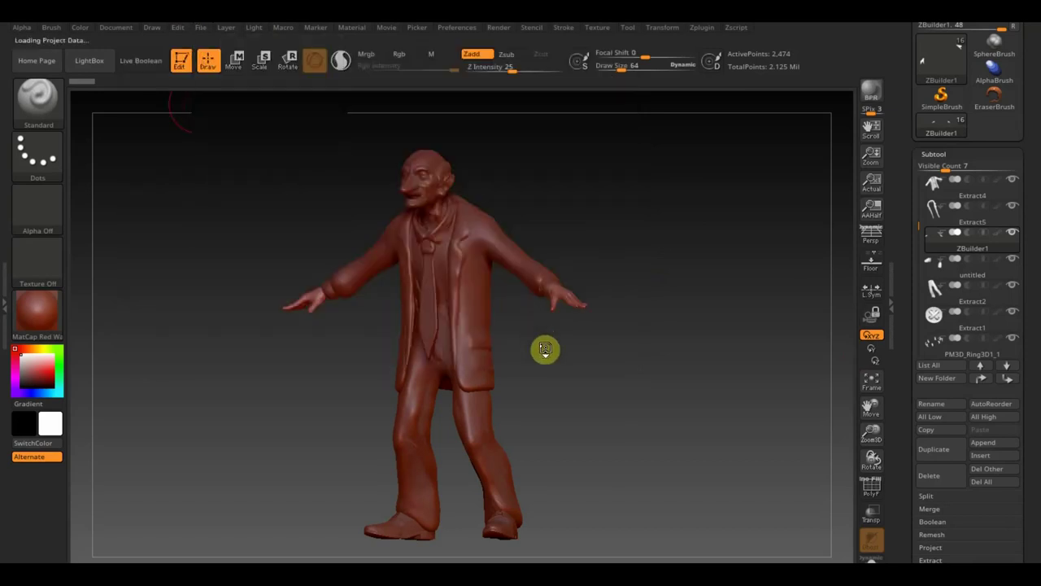
pyautogui.moveTo(620, 375)
pyautogui.mouseDown()
pyautogui.moveTo(642, 379)
pyautogui.moveTo(608, 372)
pyautogui.moveTo(627, 367)
pyautogui.moveTo(608, 412)
pyautogui.moveTo(624, 395)
pyautogui.moveTo(670, 551)
pyautogui.mouseUp()
pyautogui.keyDown('alt'); pyautogui.moveTo(713, 249); pyautogui.dragTo(675, 558); pyautogui.keyUp('alt')
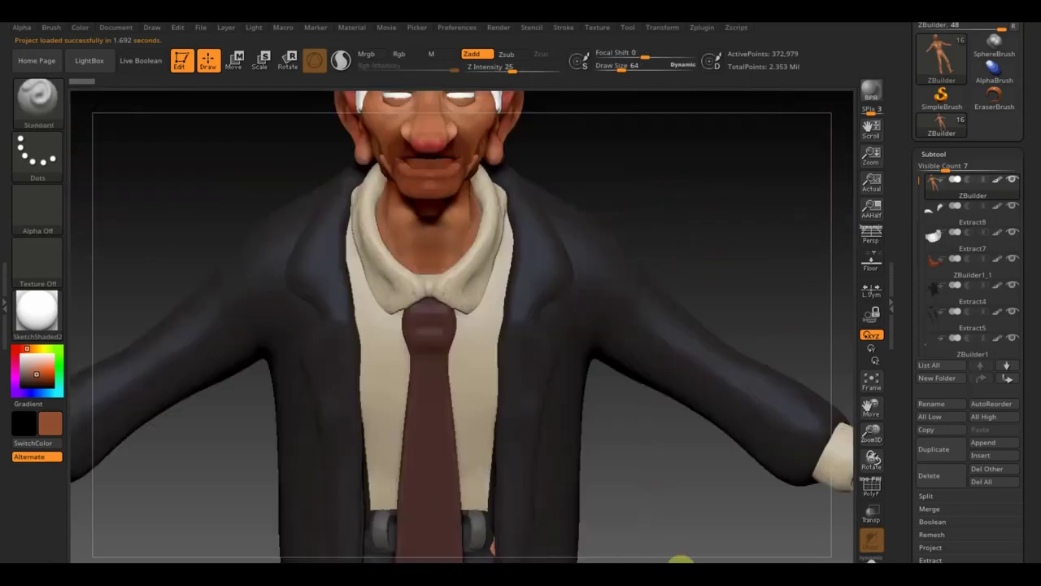
pyautogui.keyDown('alt'); pyautogui.moveTo(711, 219); pyautogui.dragTo(721, 347); pyautogui.keyUp('alt')
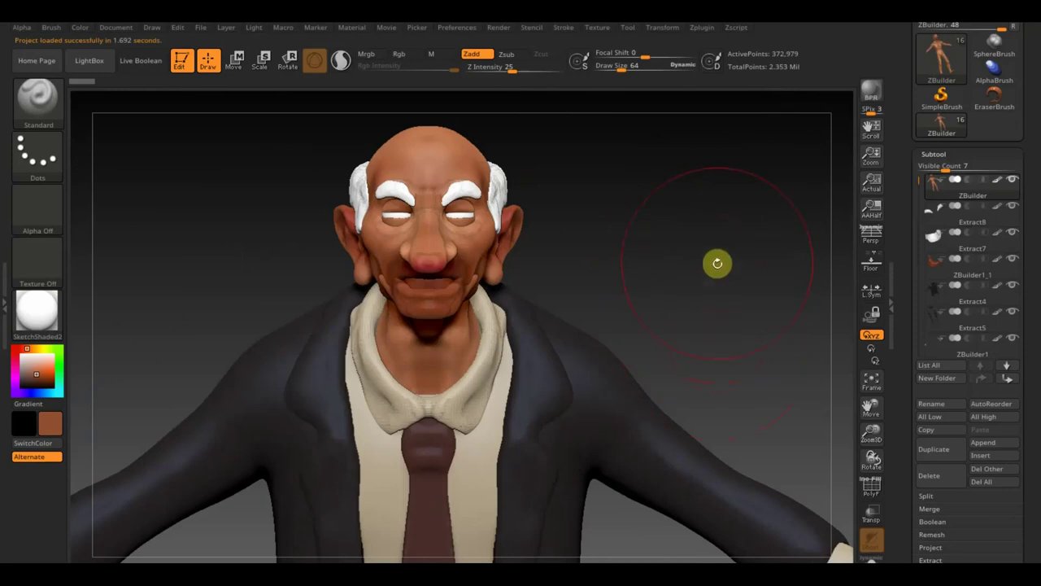
pyautogui.moveTo(718, 269)
pyautogui.keyDown('alt'); pyautogui.mouseDown()
pyautogui.moveTo(719, 295)
pyautogui.moveTo(749, 188)
pyautogui.moveTo(749, 413)
pyautogui.mouseUp(); pyautogui.keyUp('alt')
pyautogui.moveTo(715, 322)
pyautogui.mouseDown()
pyautogui.moveTo(739, 325)
pyautogui.moveTo(621, 388)
pyautogui.mouseUp()
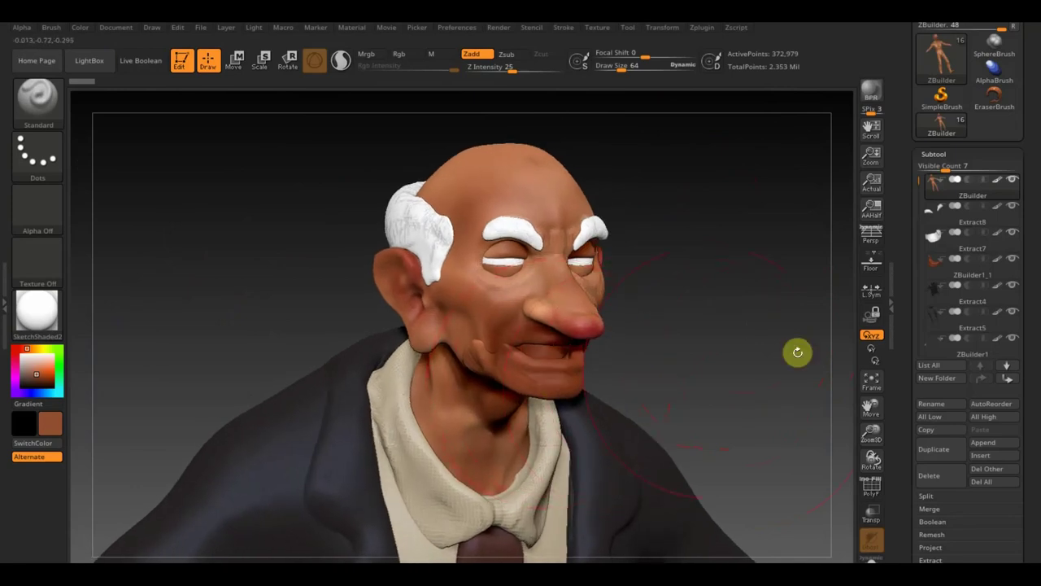
pyautogui.click(942, 275)
pyautogui.keyDown('shift'); pyautogui.click(1015, 259); pyautogui.keyUp('shift')
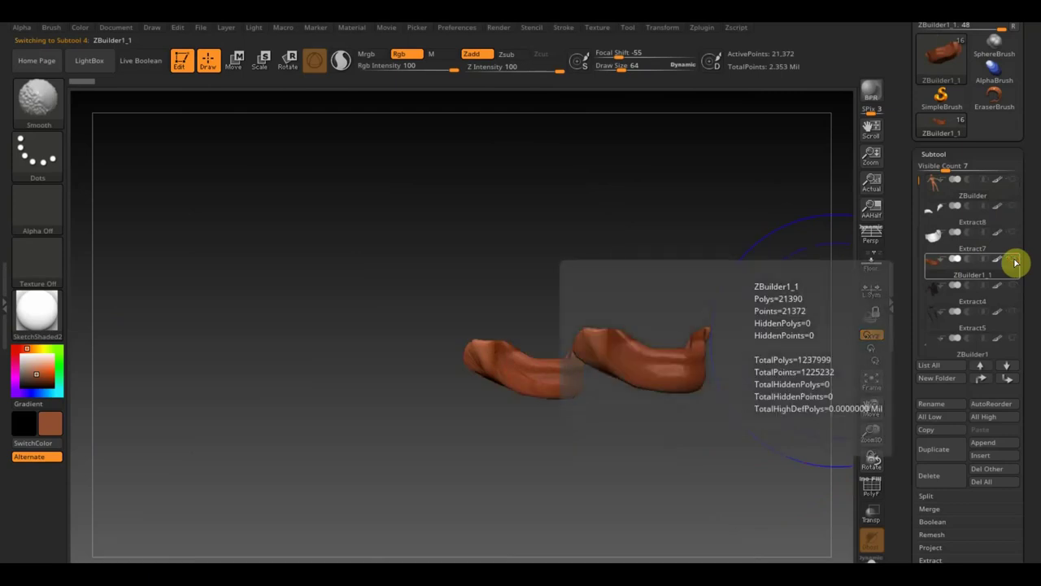
pyautogui.moveTo(737, 253); pyautogui.dragTo(727, 277)
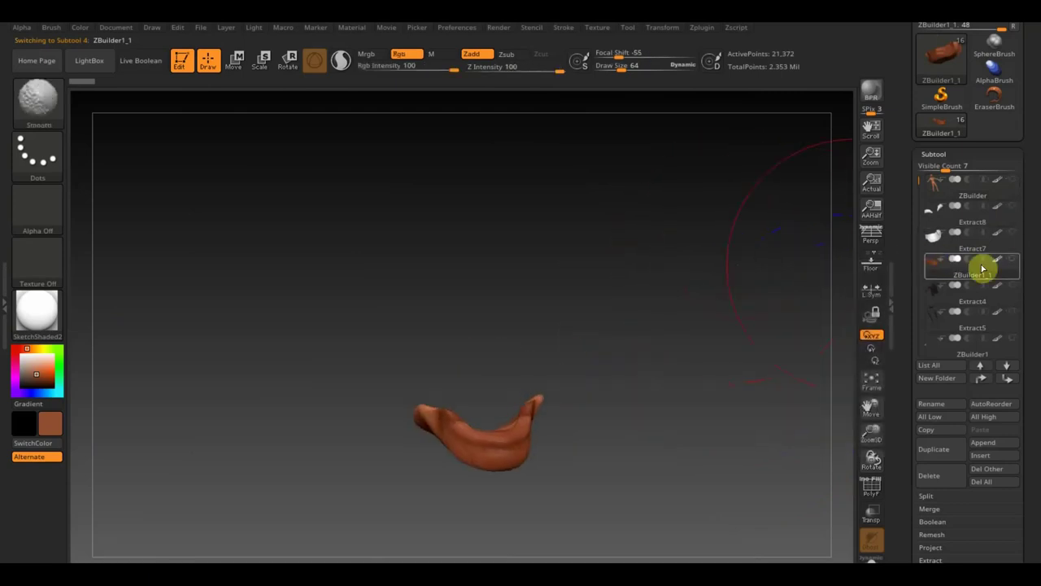
pyautogui.keyDown('shift'); pyautogui.click(1015, 262); pyautogui.keyUp('shift')
pyautogui.moveTo(765, 295)
pyautogui.mouseDown()
pyautogui.moveTo(737, 279)
pyautogui.moveTo(741, 251)
pyautogui.moveTo(730, 255)
pyautogui.moveTo(705, 344)
pyautogui.moveTo(667, 342)
pyautogui.moveTo(718, 335)
pyautogui.moveTo(718, 350)
pyautogui.moveTo(695, 295)
pyautogui.moveTo(692, 119)
pyautogui.moveTo(682, 273)
pyautogui.moveTo(699, 212)
pyautogui.moveTo(703, 279)
pyautogui.mouseUp()
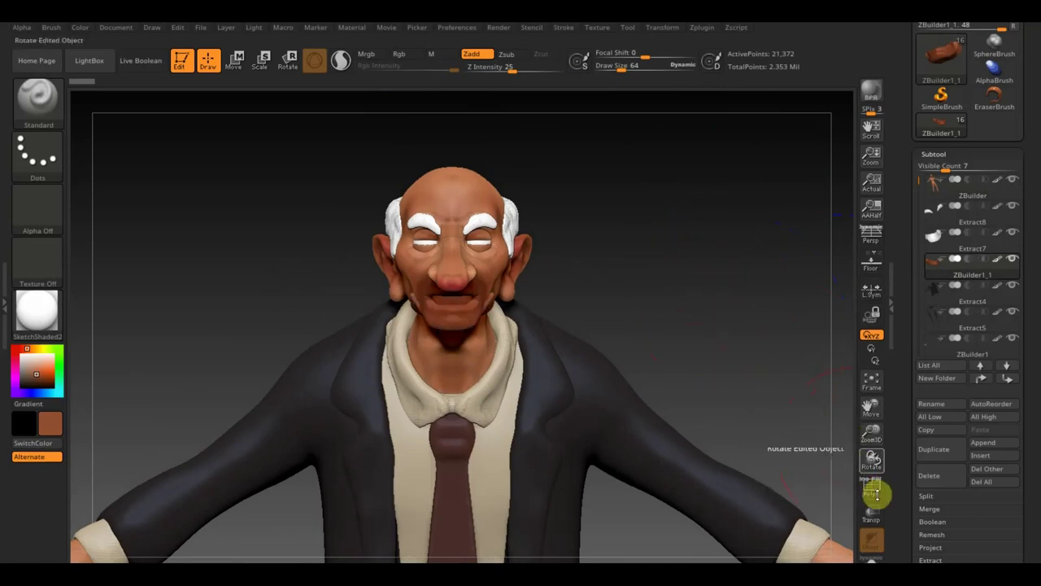
pyautogui.click(871, 393)
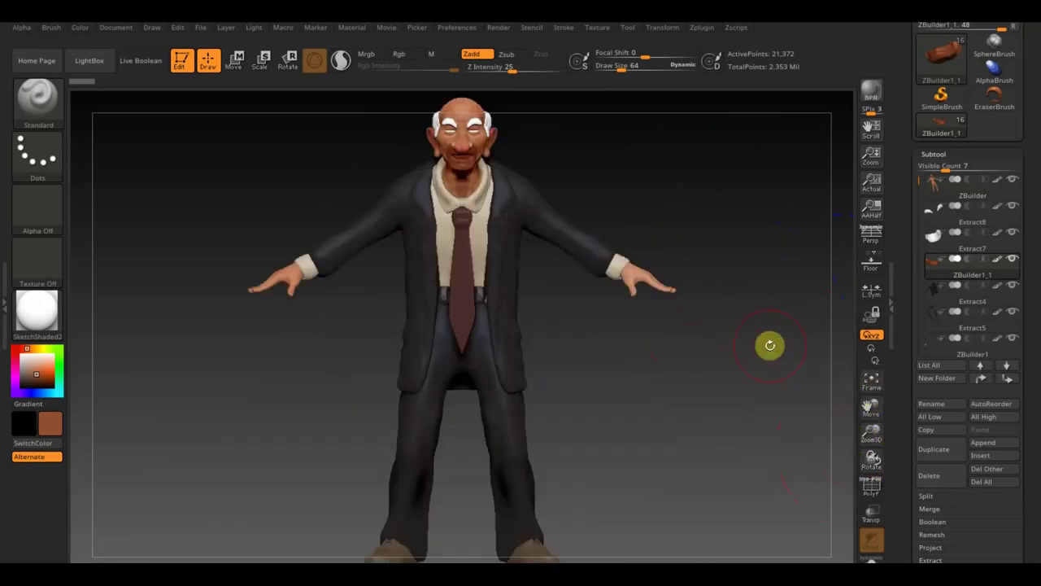
pyautogui.keyDown('alt'); pyautogui.moveTo(760, 394); pyautogui.dragTo(749, 395); pyautogui.keyUp('alt')
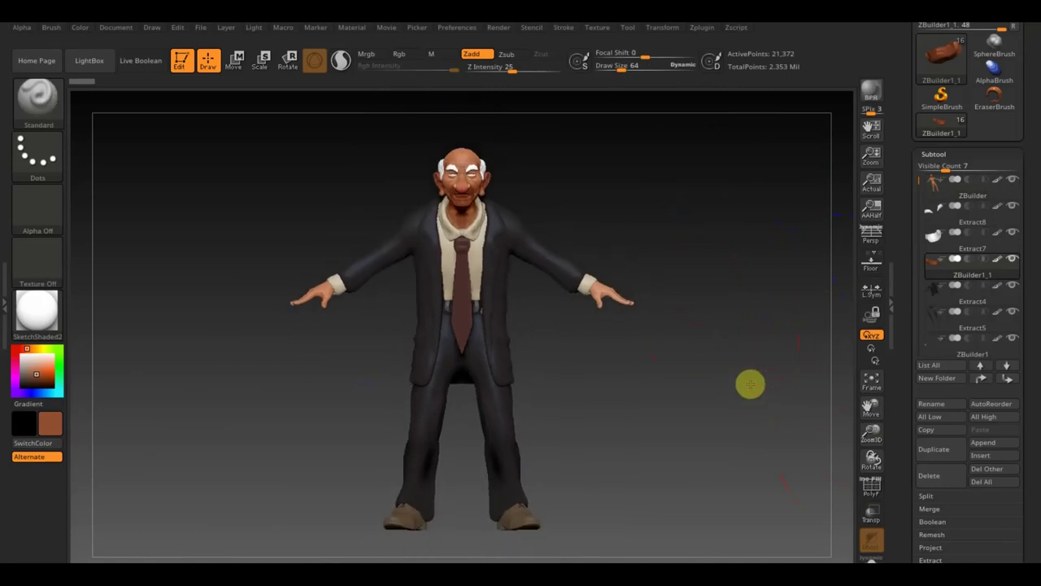